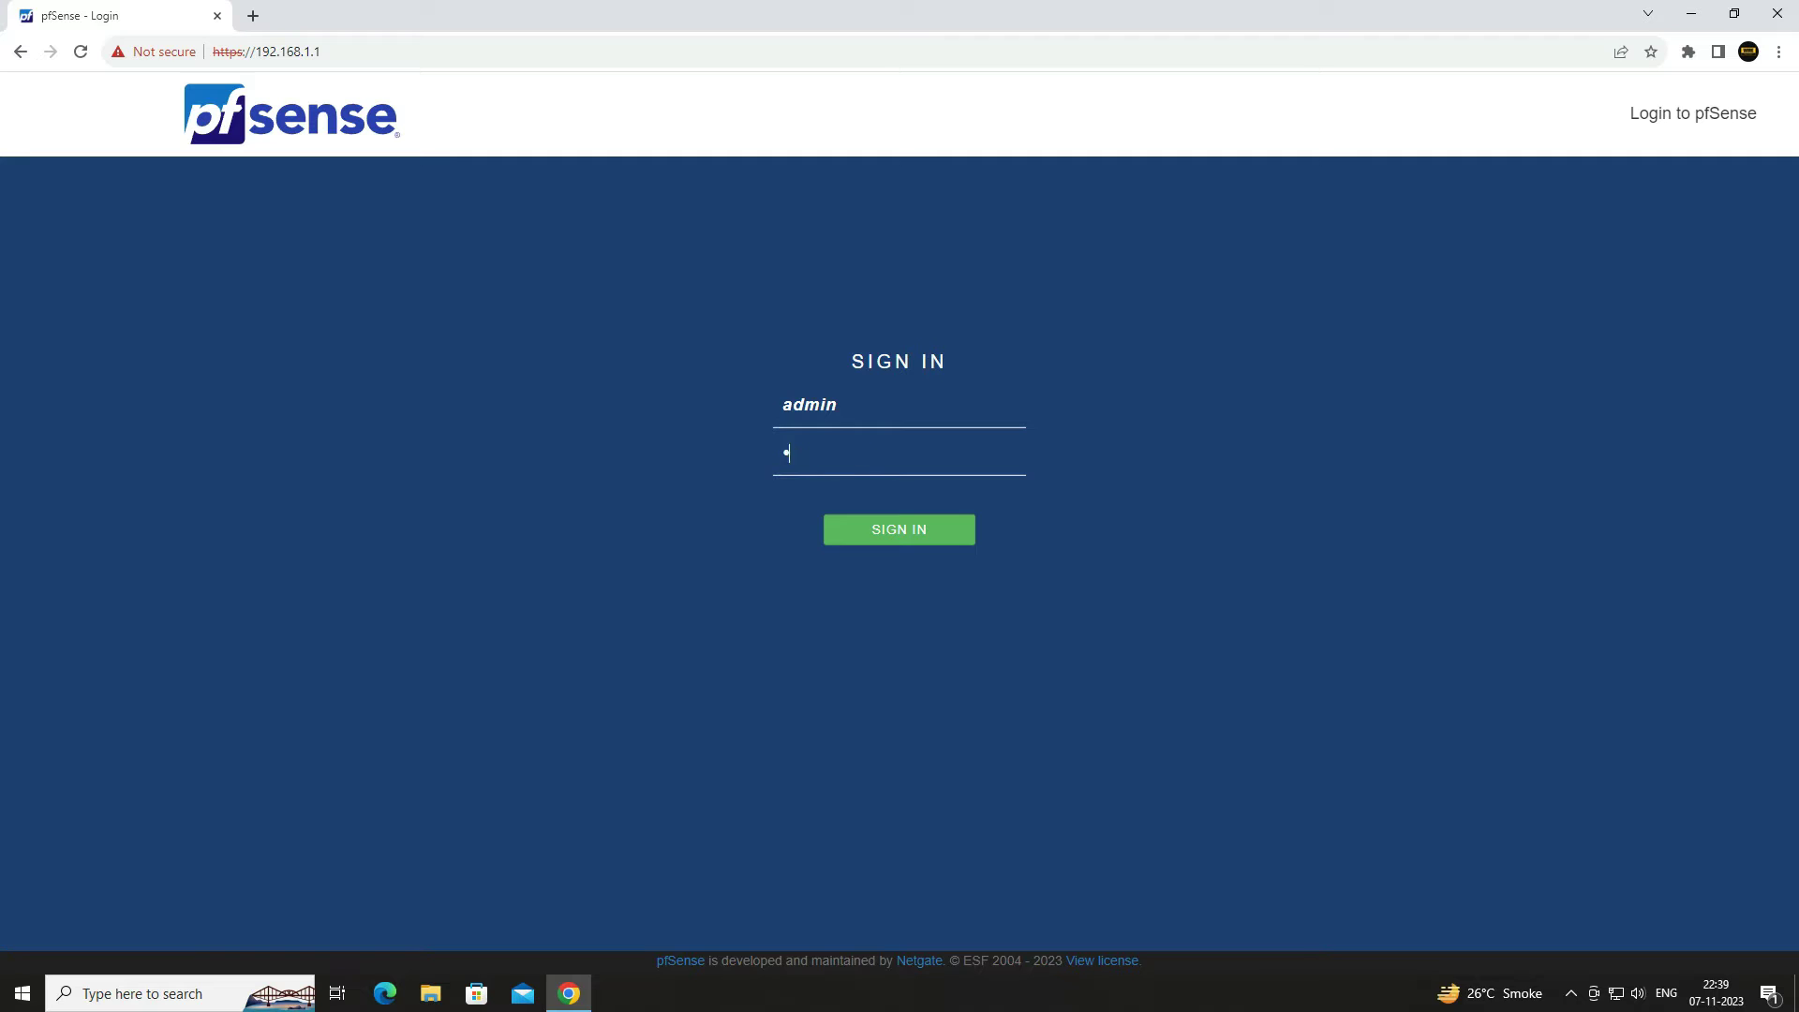
- Sign in as admin with the account password, accept the copyright notice and close the thank-you dialog
{"action": "type", "text": "••••"}
{"action": "key", "text": "Return"}
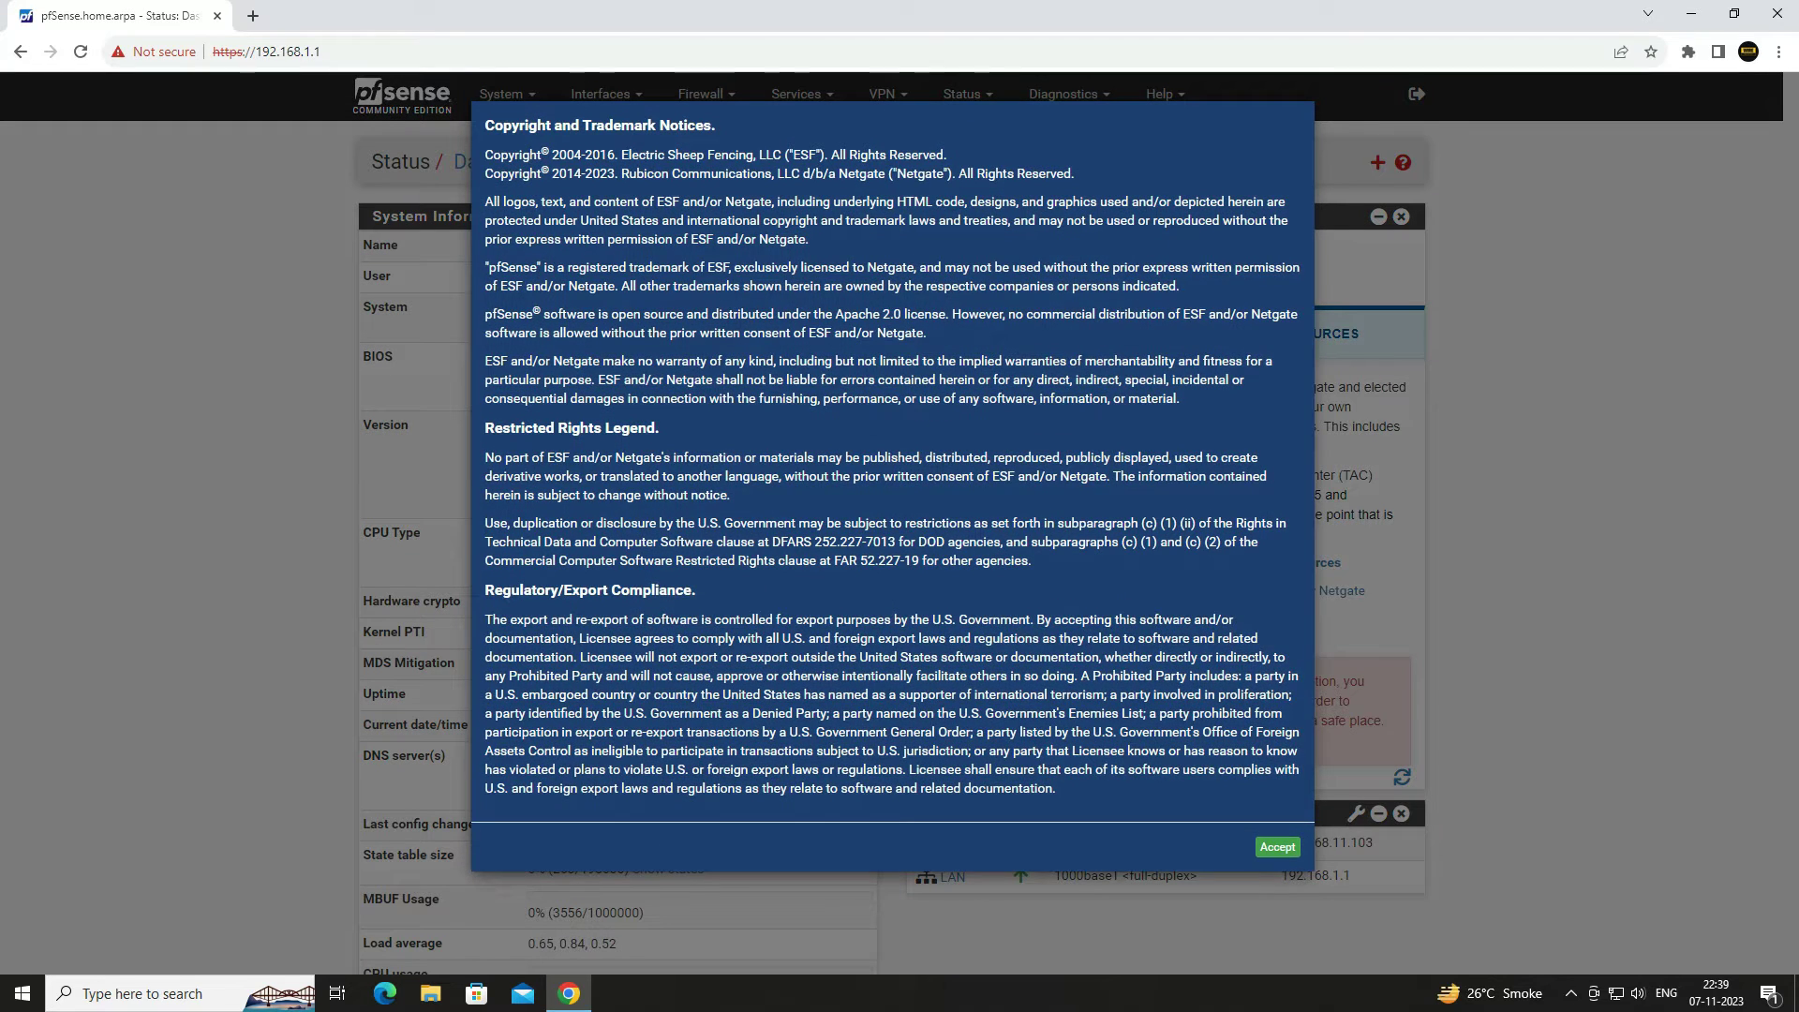
{"action": "left_click", "coordinate": [1277, 847]}
{"action": "left_click", "coordinate": [1281, 289]}
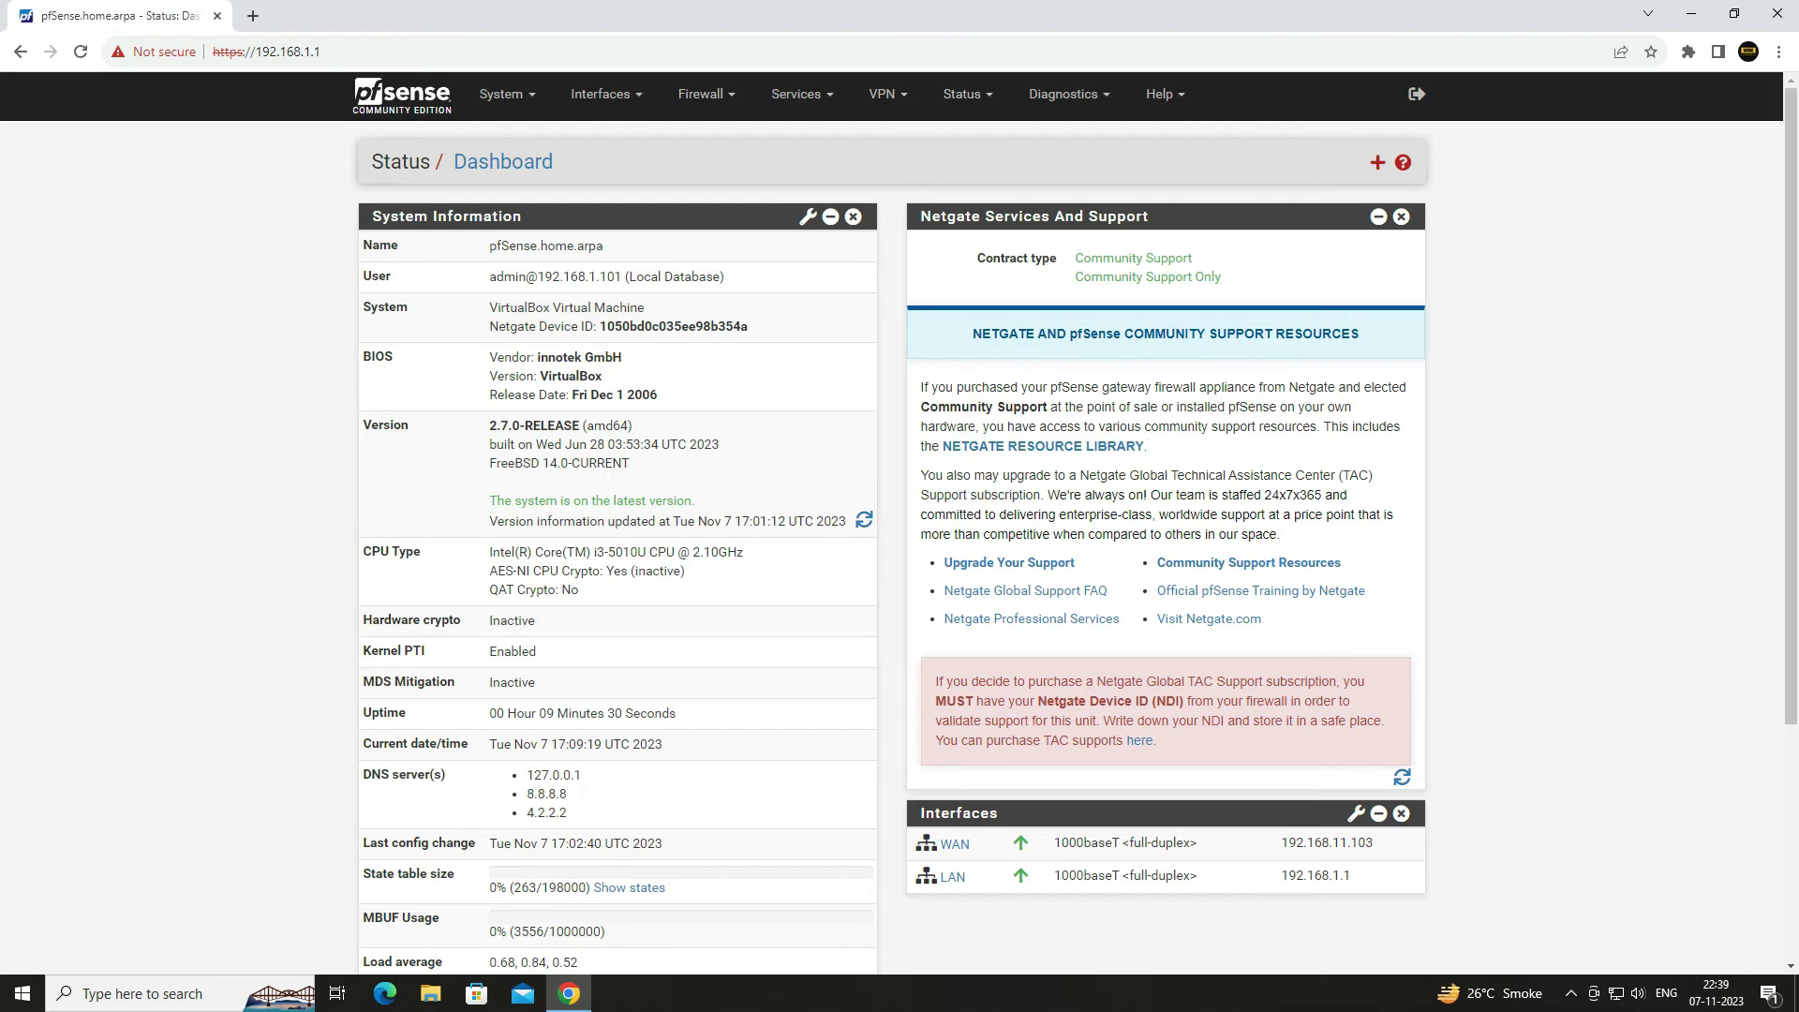
- In System > User Manager, add a user with username wire and enter and confirm its password
{"action": "left_click", "coordinate": [502, 94]}
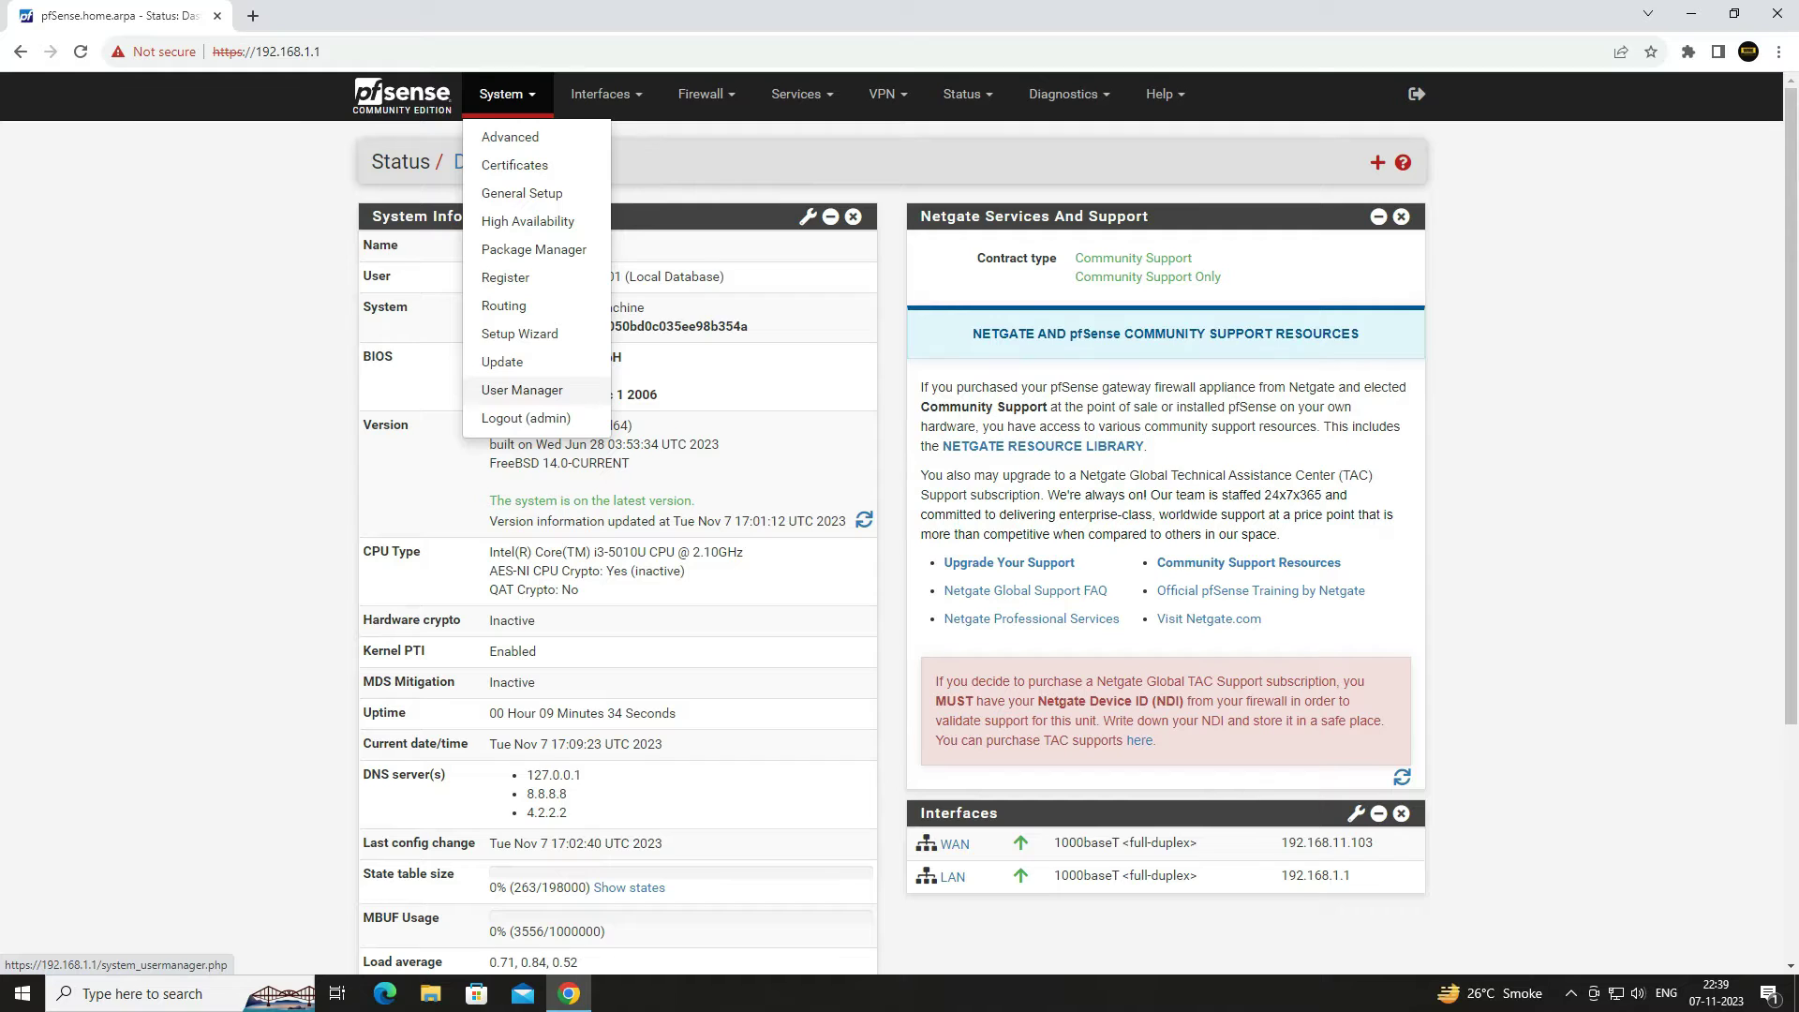
{"action": "left_click", "coordinate": [553, 390]}
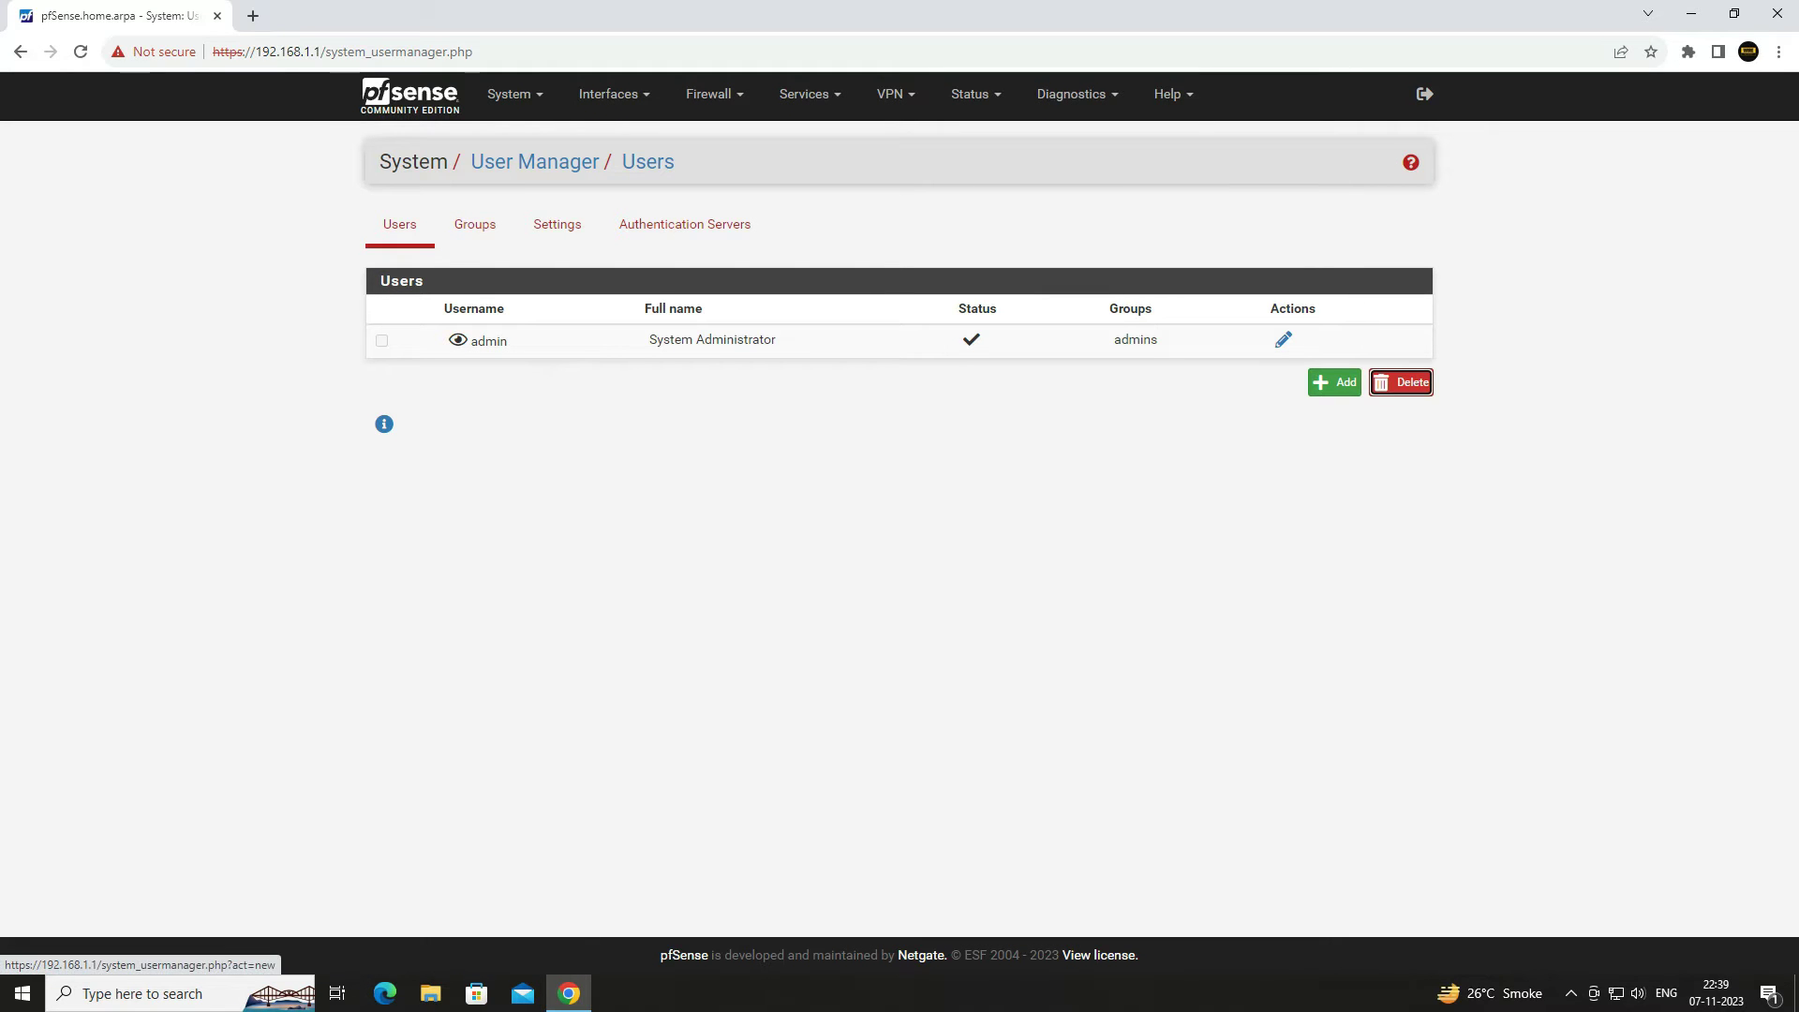
{"action": "left_click", "coordinate": [1334, 383]}
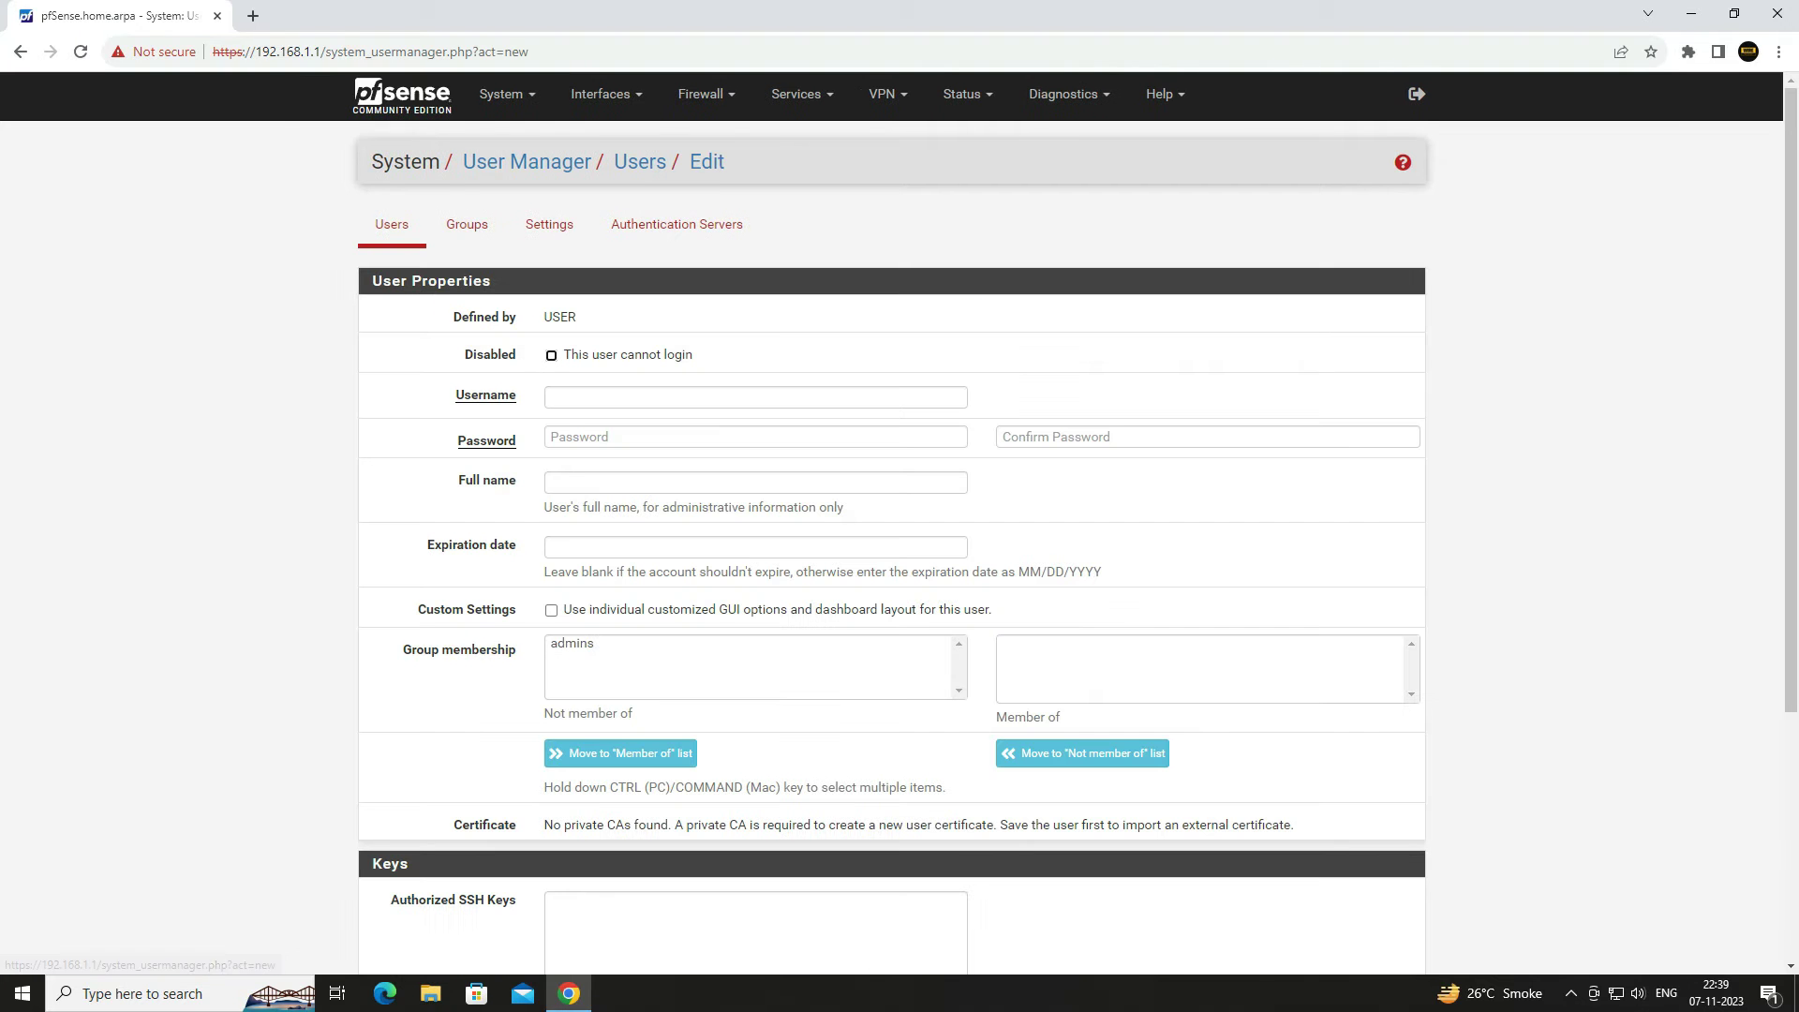
{"action": "left_click", "coordinate": [745, 403]}
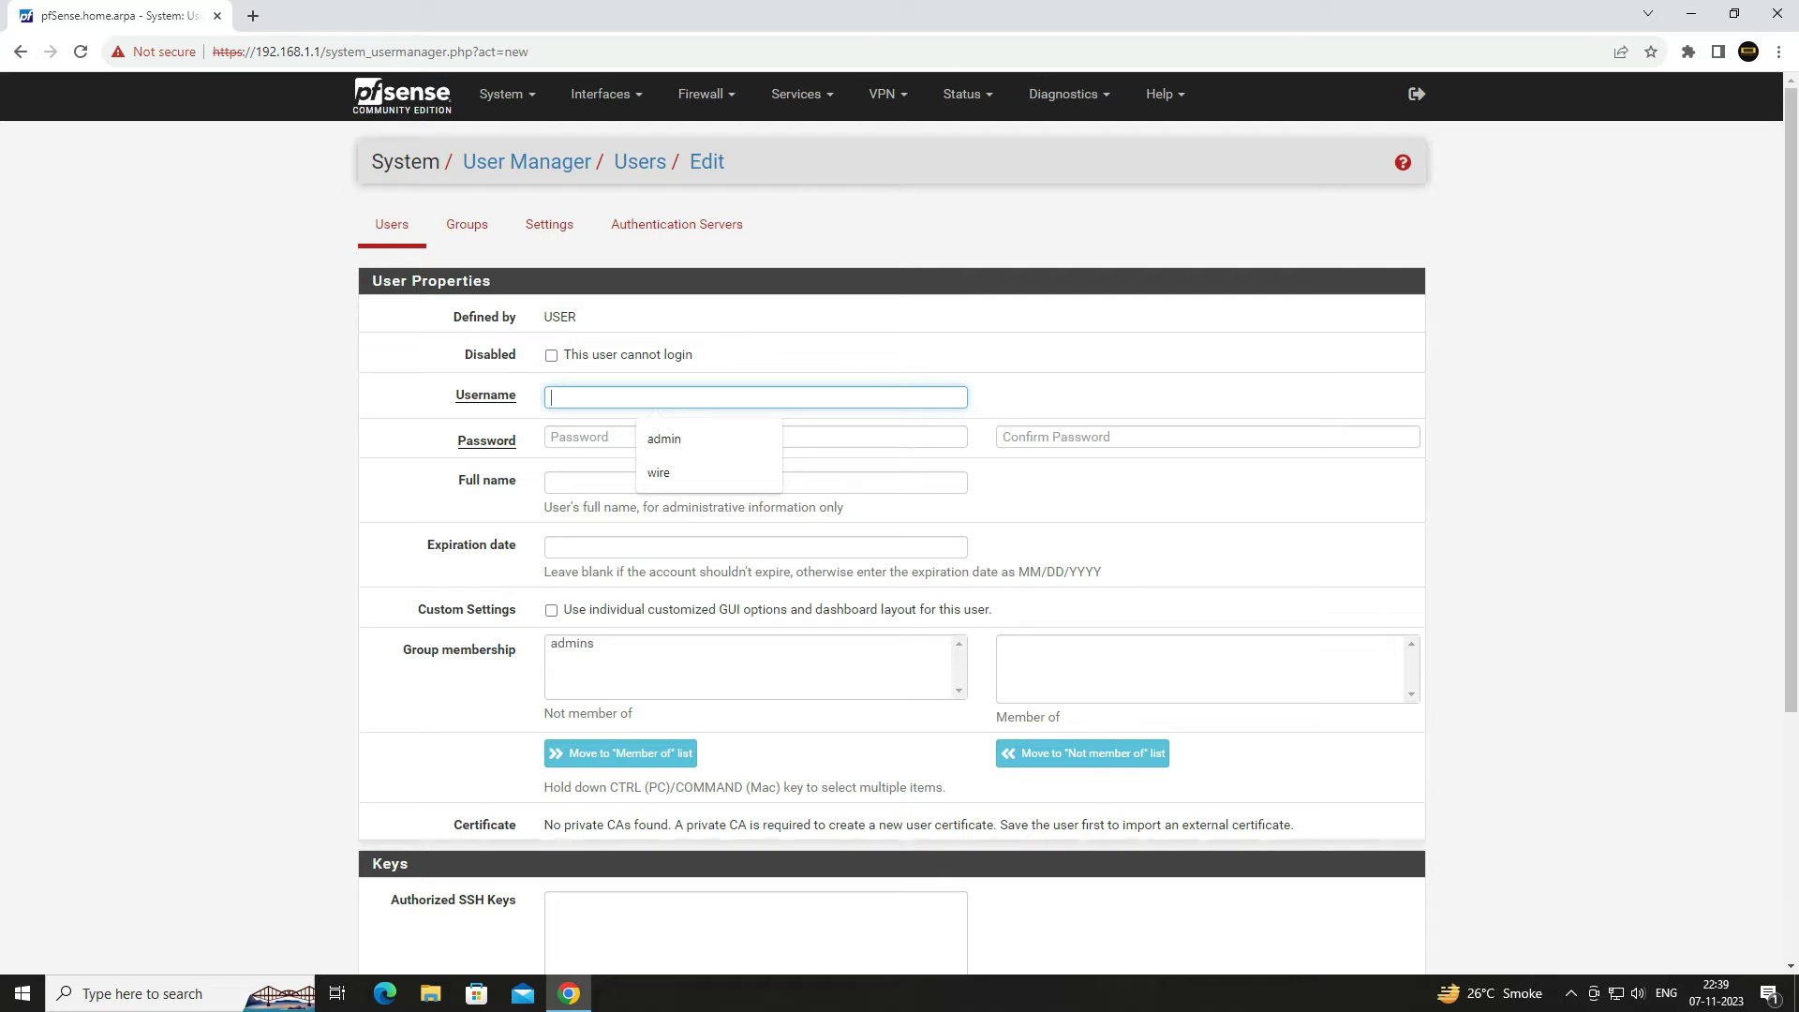
{"action": "type", "text": "wire"}
{"action": "key", "text": "Tab"}
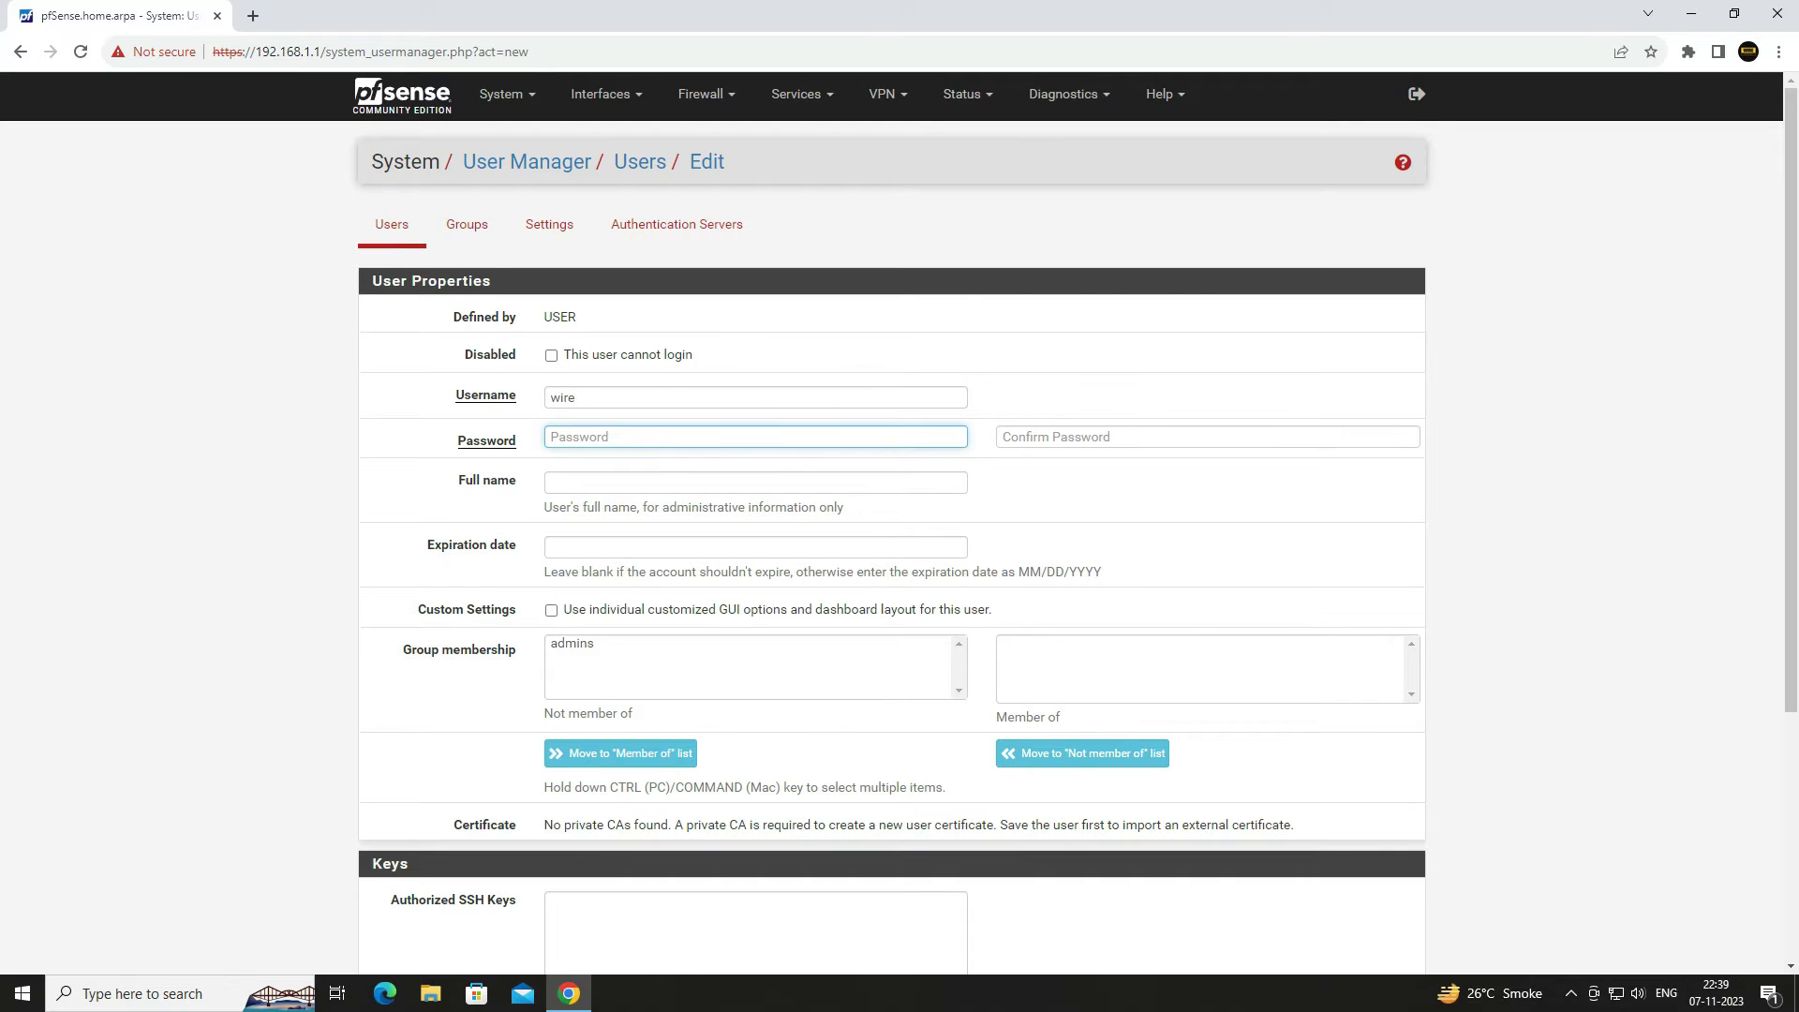
{"action": "type", "text": "pfsense123"}
{"action": "key", "text": "Tab"}
{"action": "type", "text": "pfsens"}
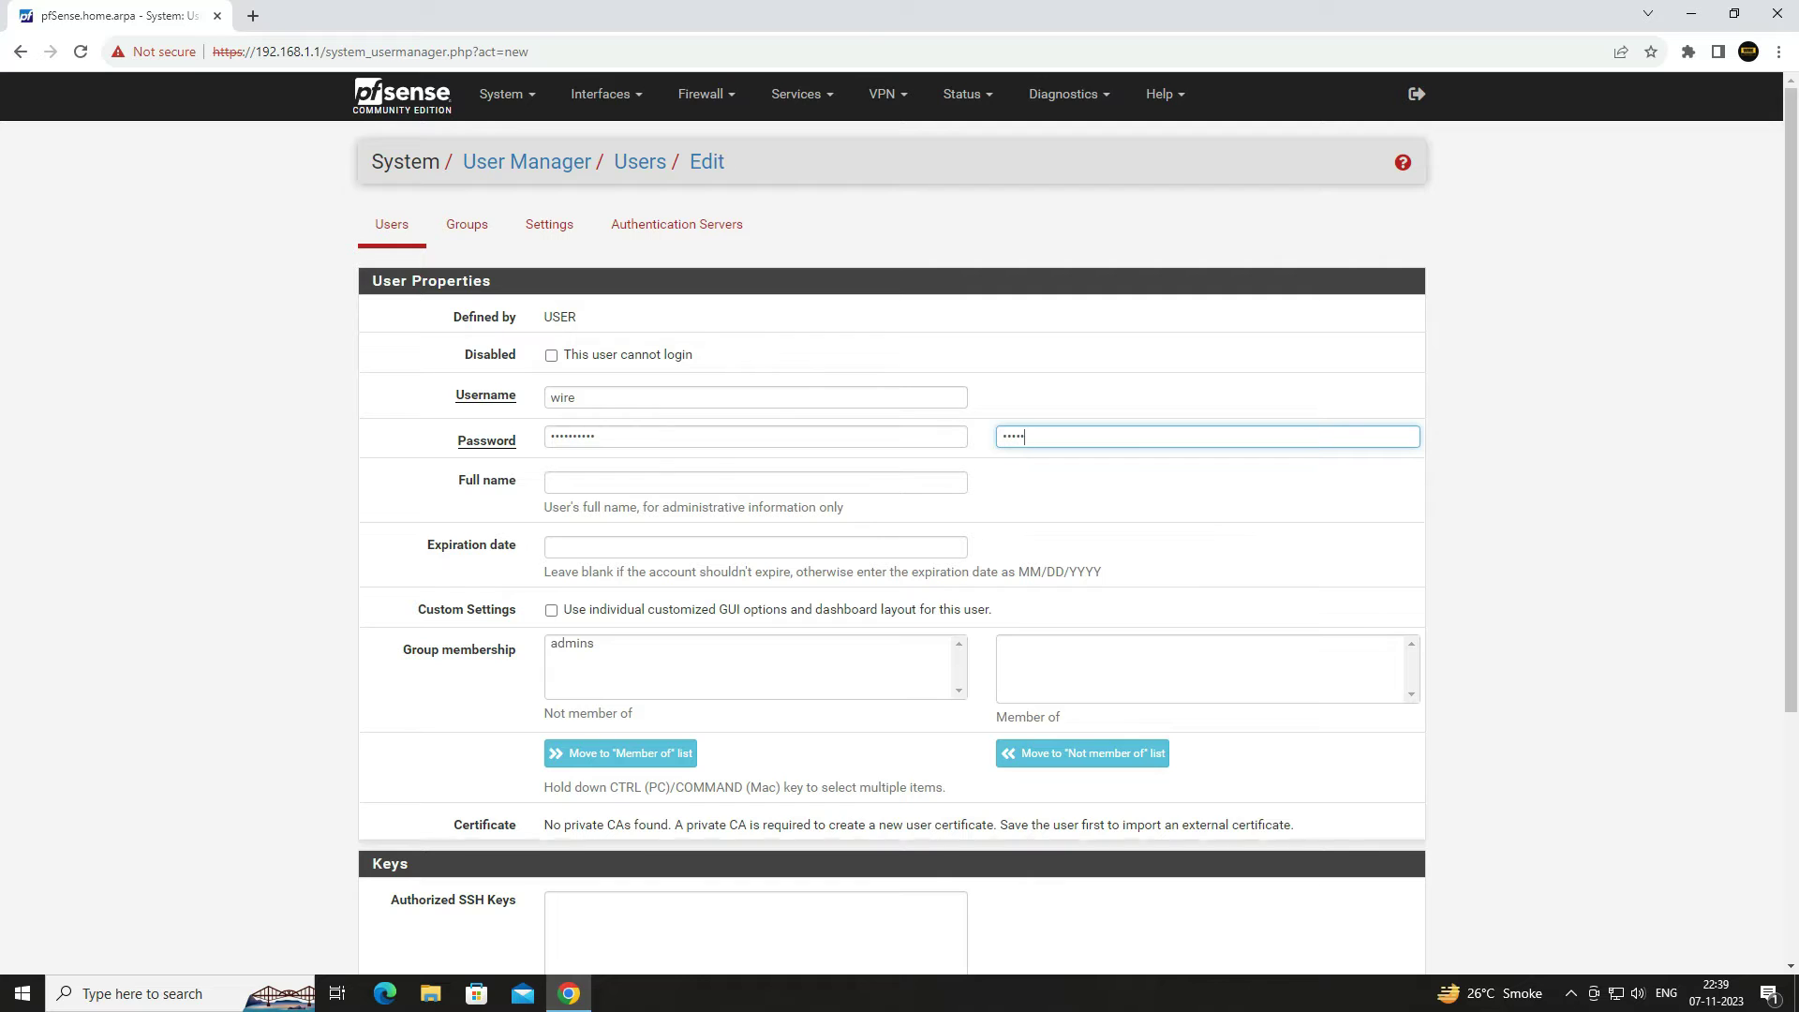
{"action": "type", "text": "e123"}
- Click the admins entry in the group list and save the new user wire
{"action": "scroll", "coordinate": [1075, 523], "scroll_direction": "down", "scroll_amount": 1}
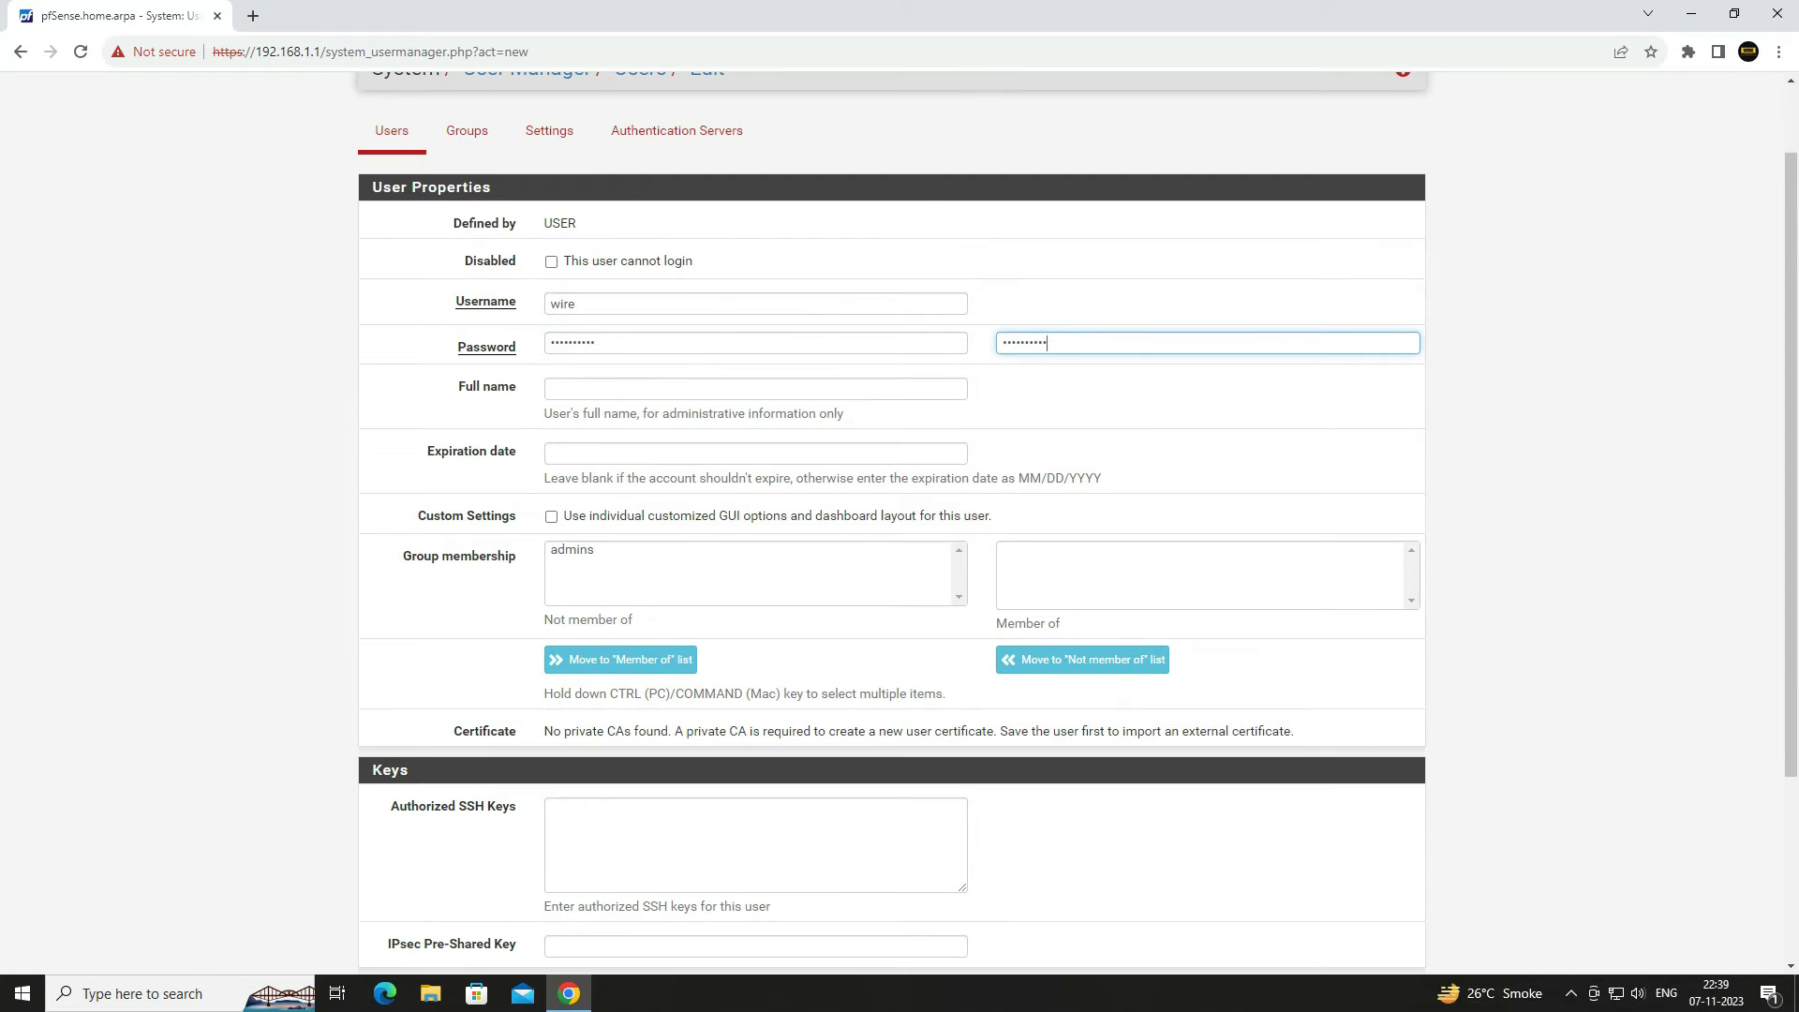
{"action": "scroll", "coordinate": [1075, 523], "scroll_direction": "down", "scroll_amount": 1}
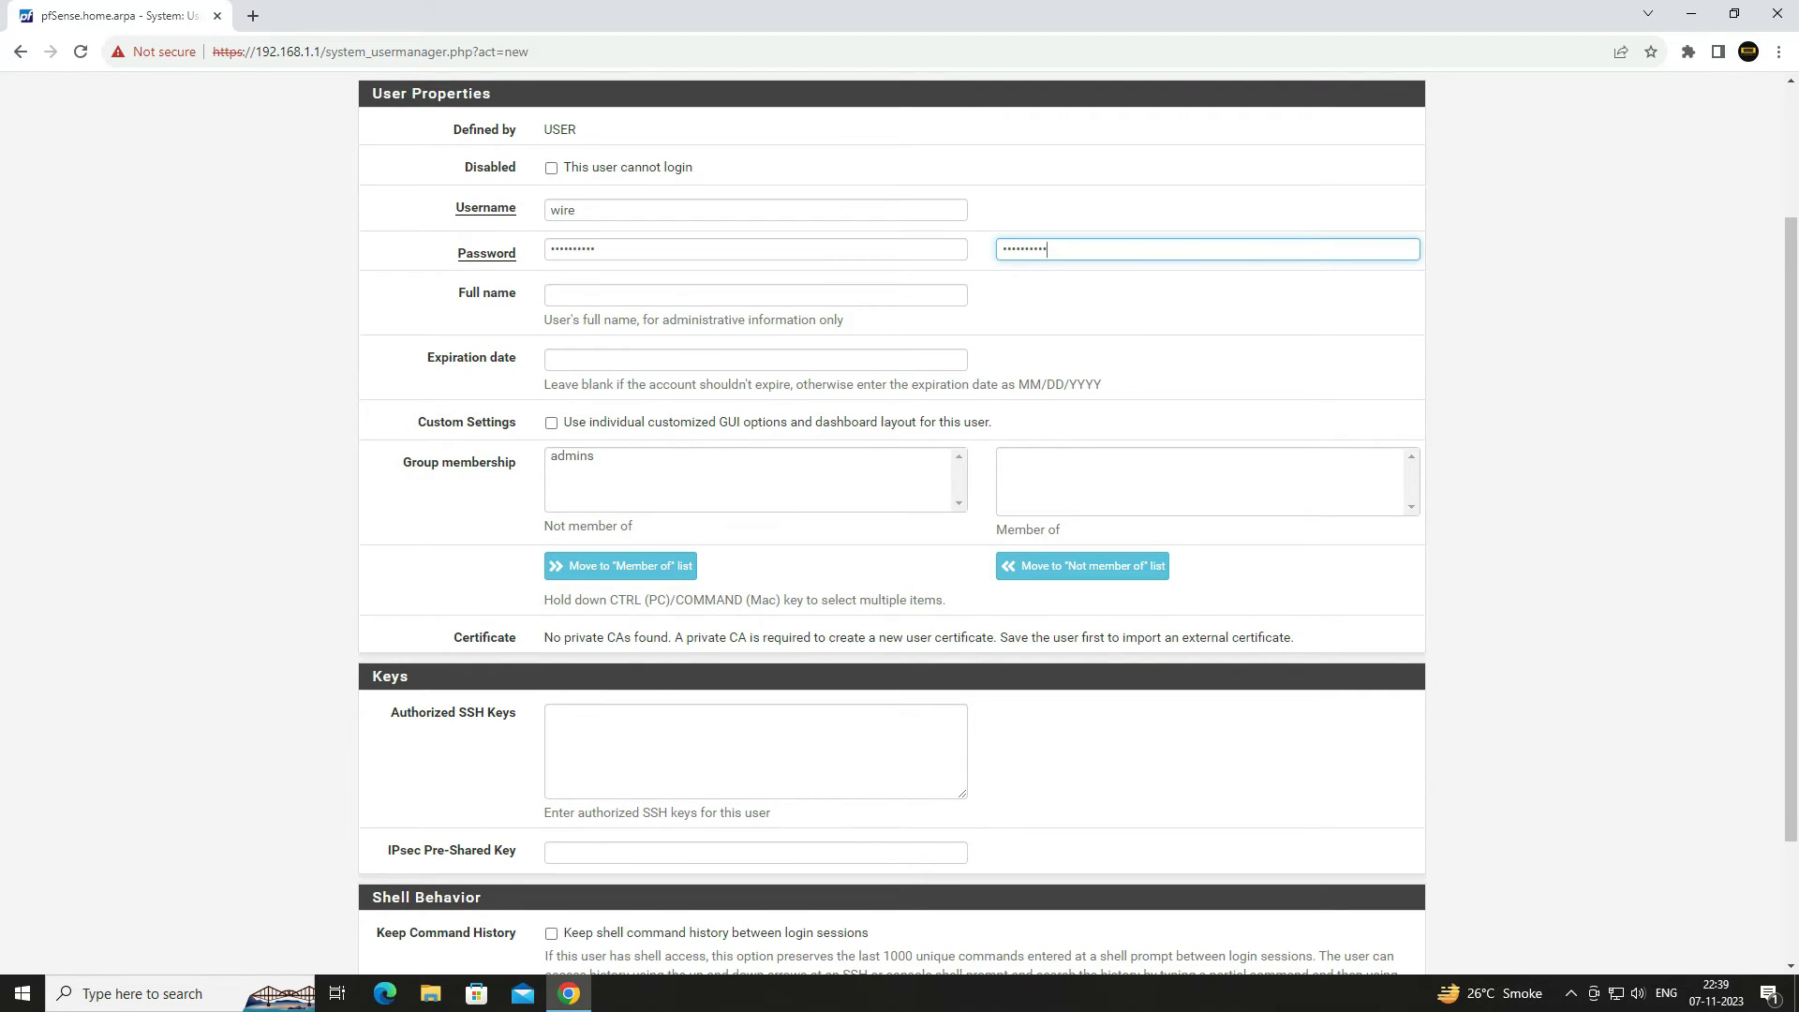
{"action": "left_click_drag", "start_coordinate": [417, 357], "coordinate": [518, 358]}
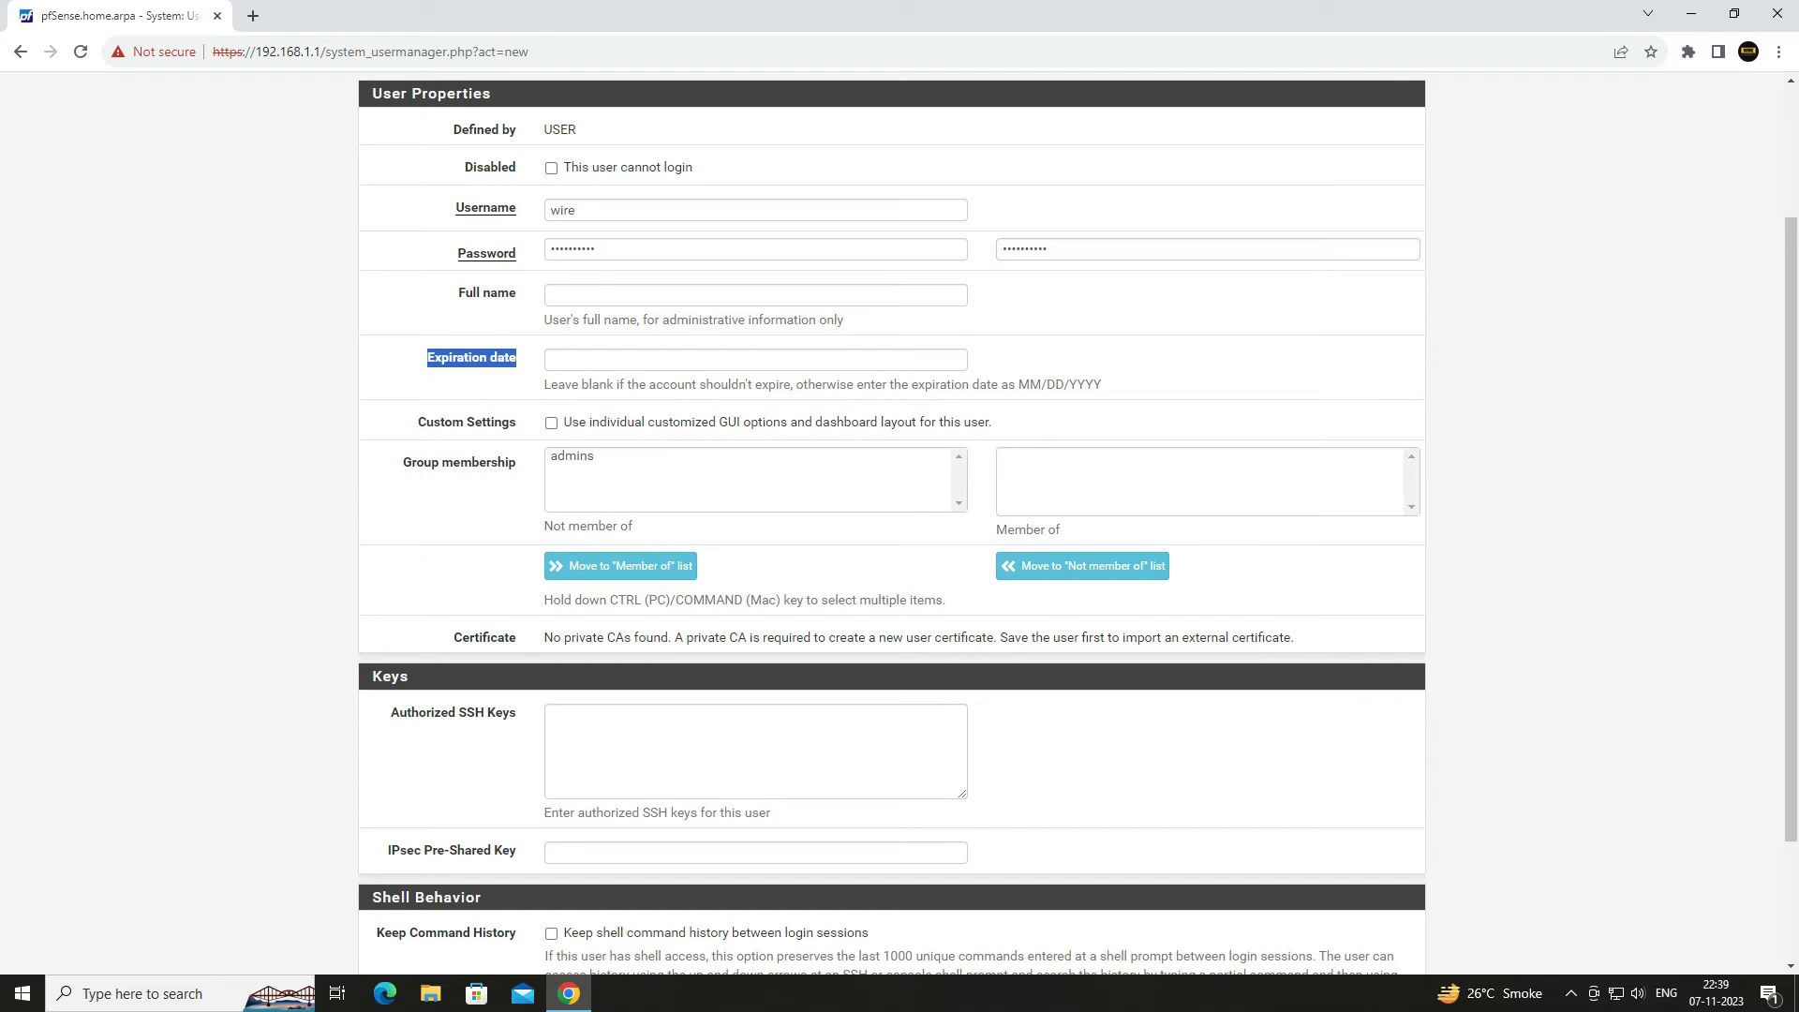
{"action": "scroll", "coordinate": [1075, 522], "scroll_direction": "down", "scroll_amount": 2}
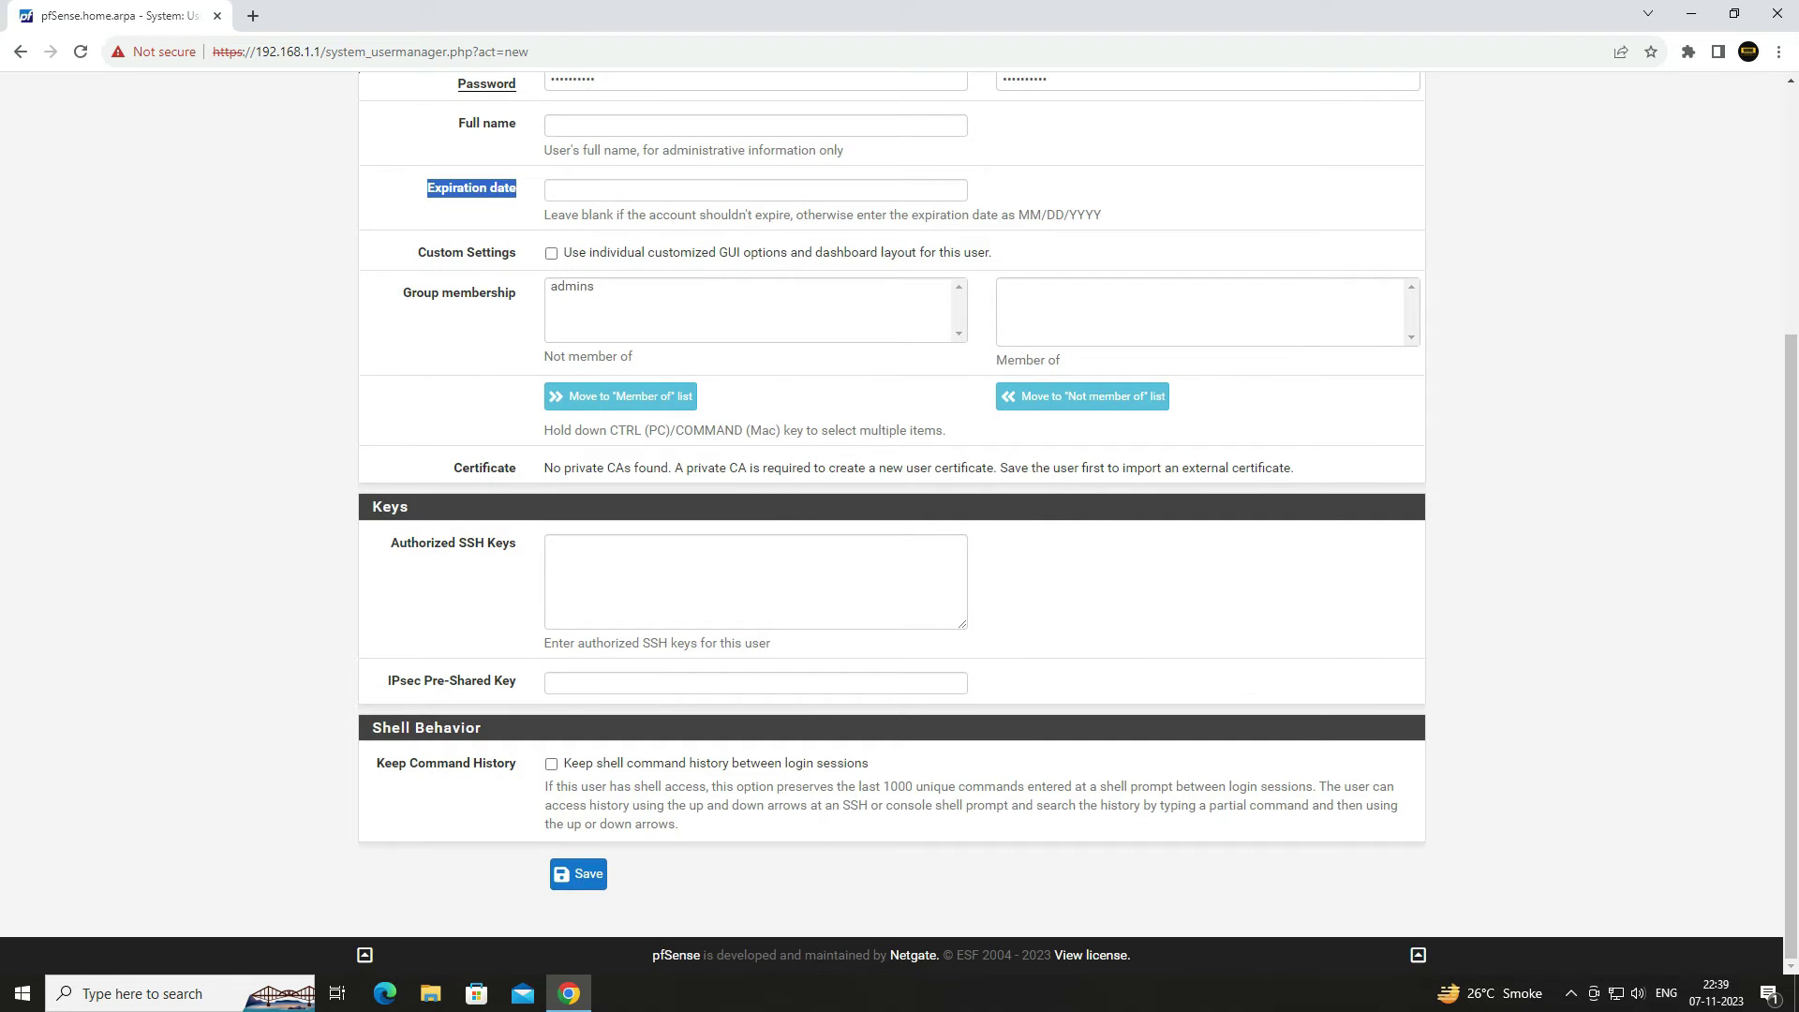
{"action": "left_click", "coordinate": [572, 285]}
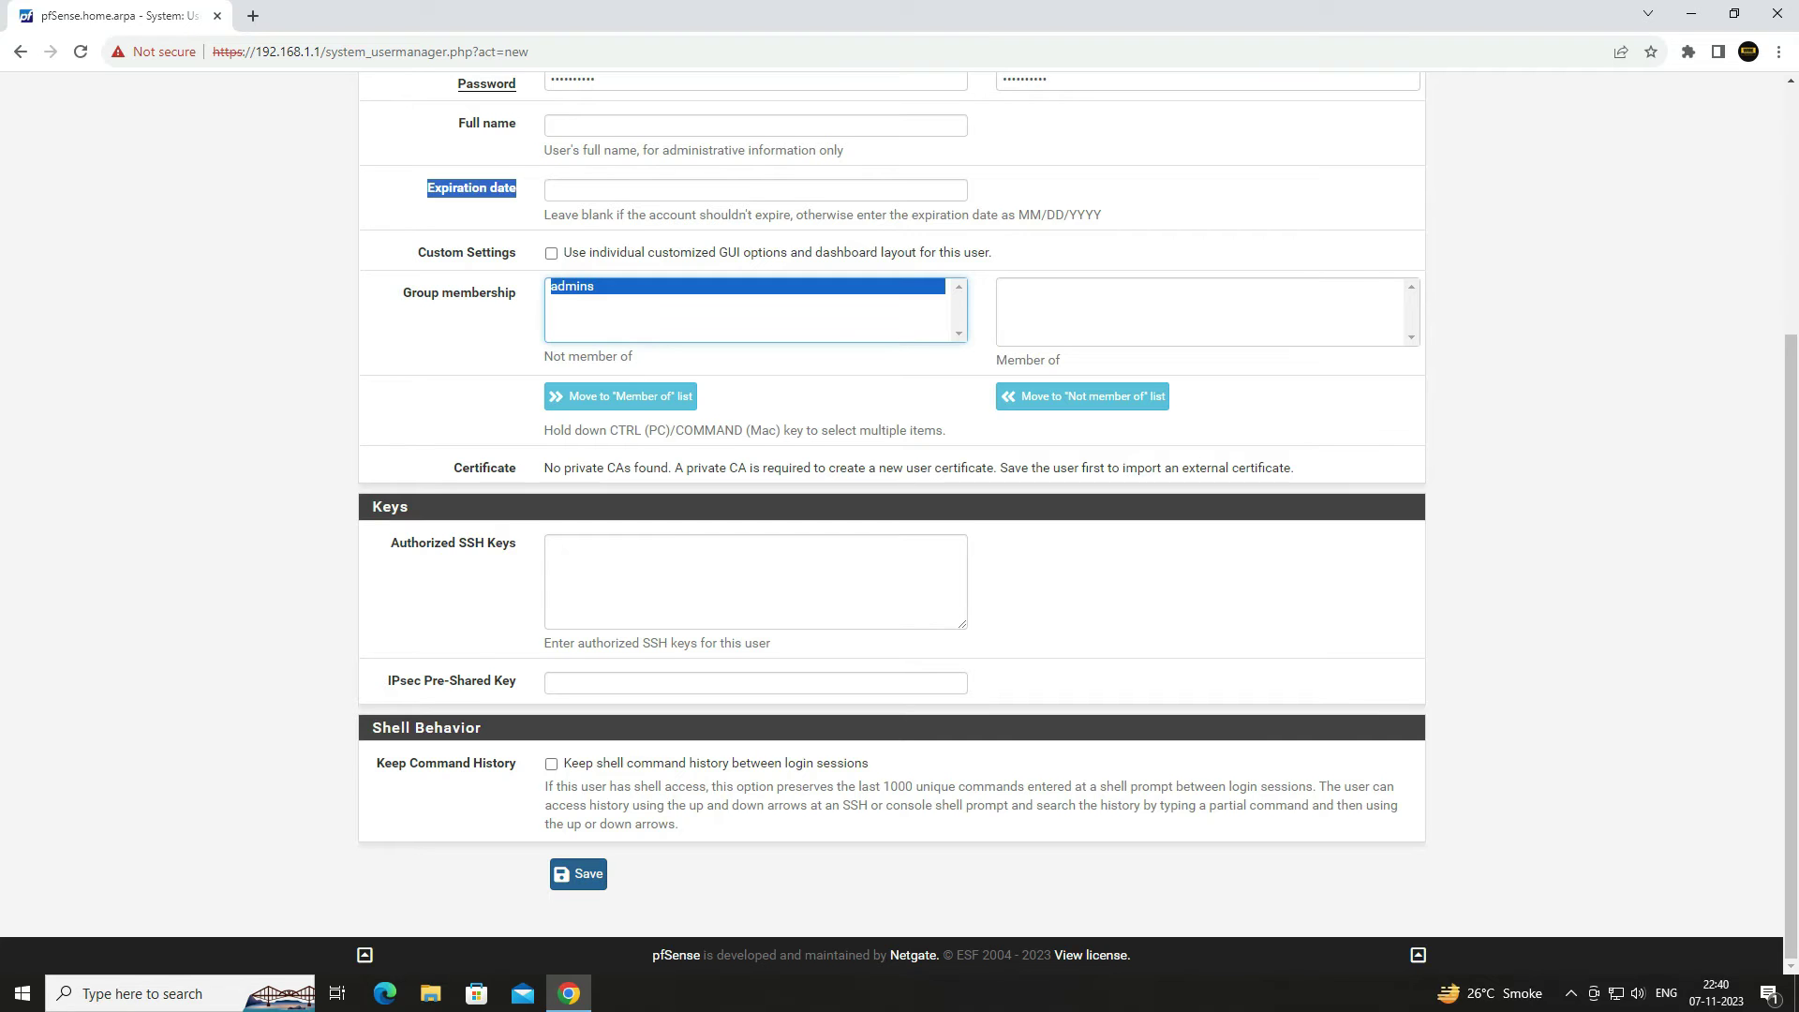
{"action": "left_click", "coordinate": [579, 873]}
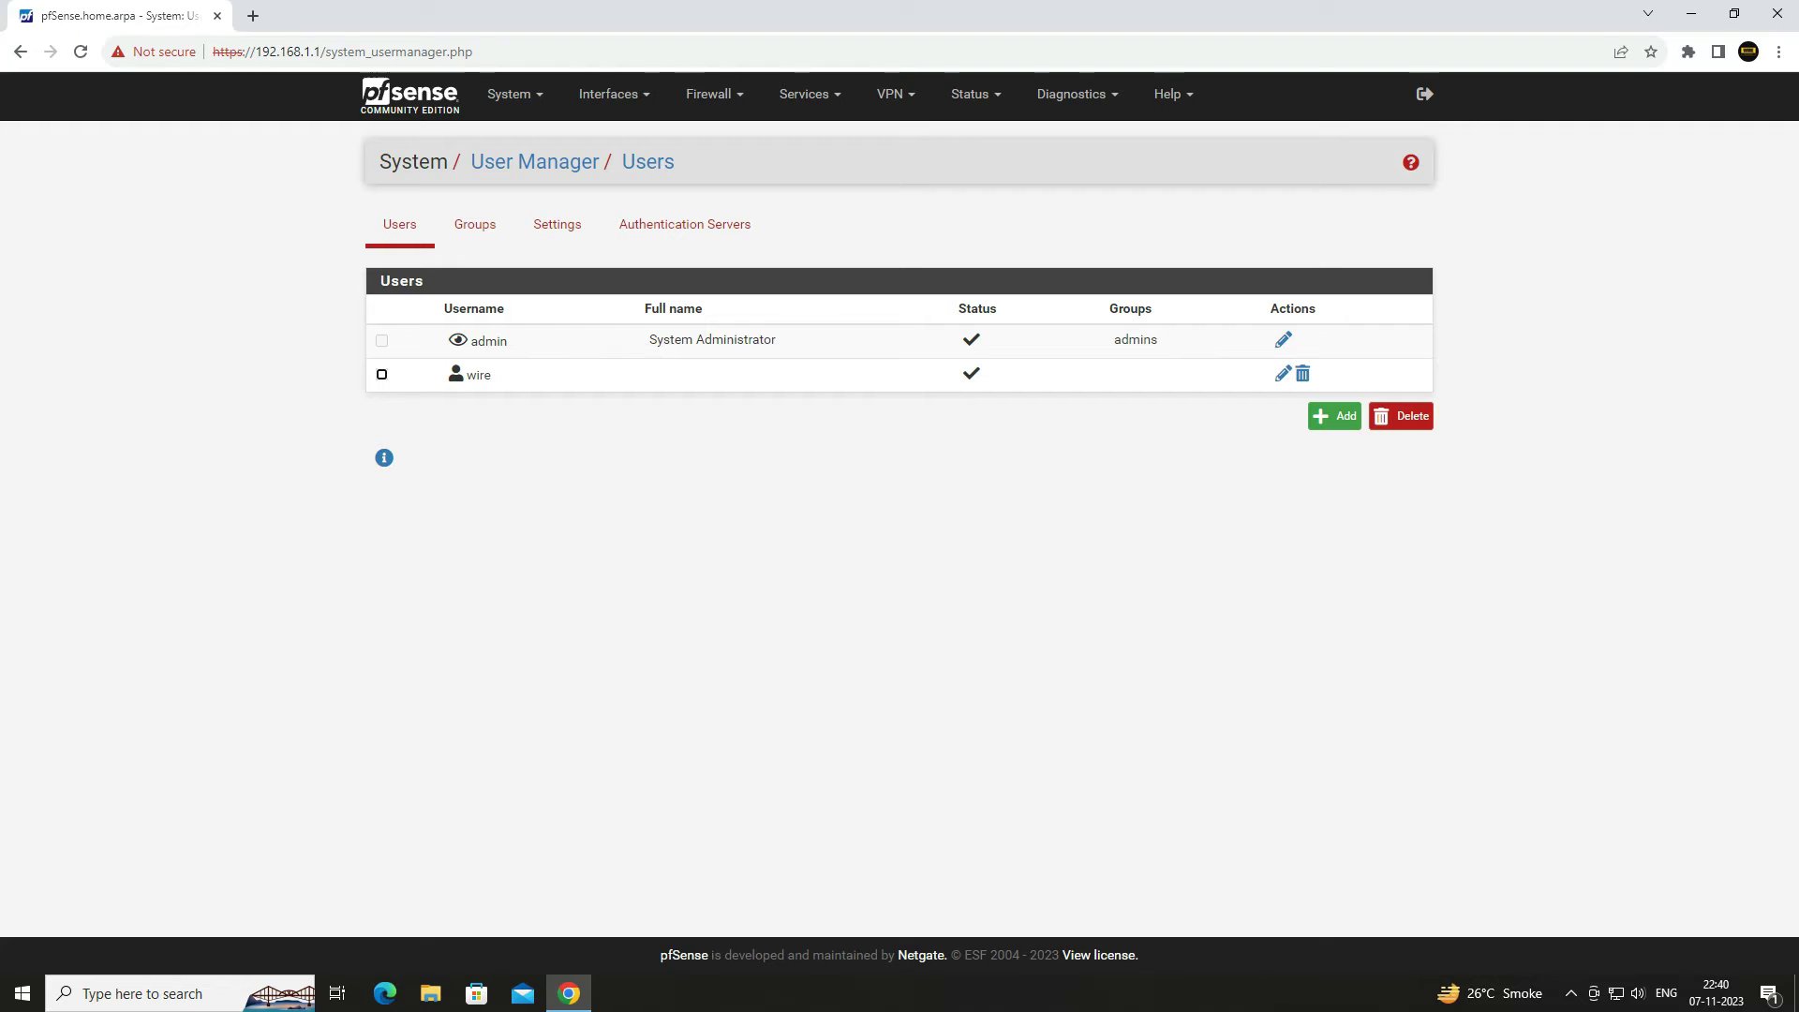
- Edit user wire and choose the 'User - Services: Captive Portal login' privilege
{"action": "left_click_drag", "start_coordinate": [506, 378], "coordinate": [462, 375]}
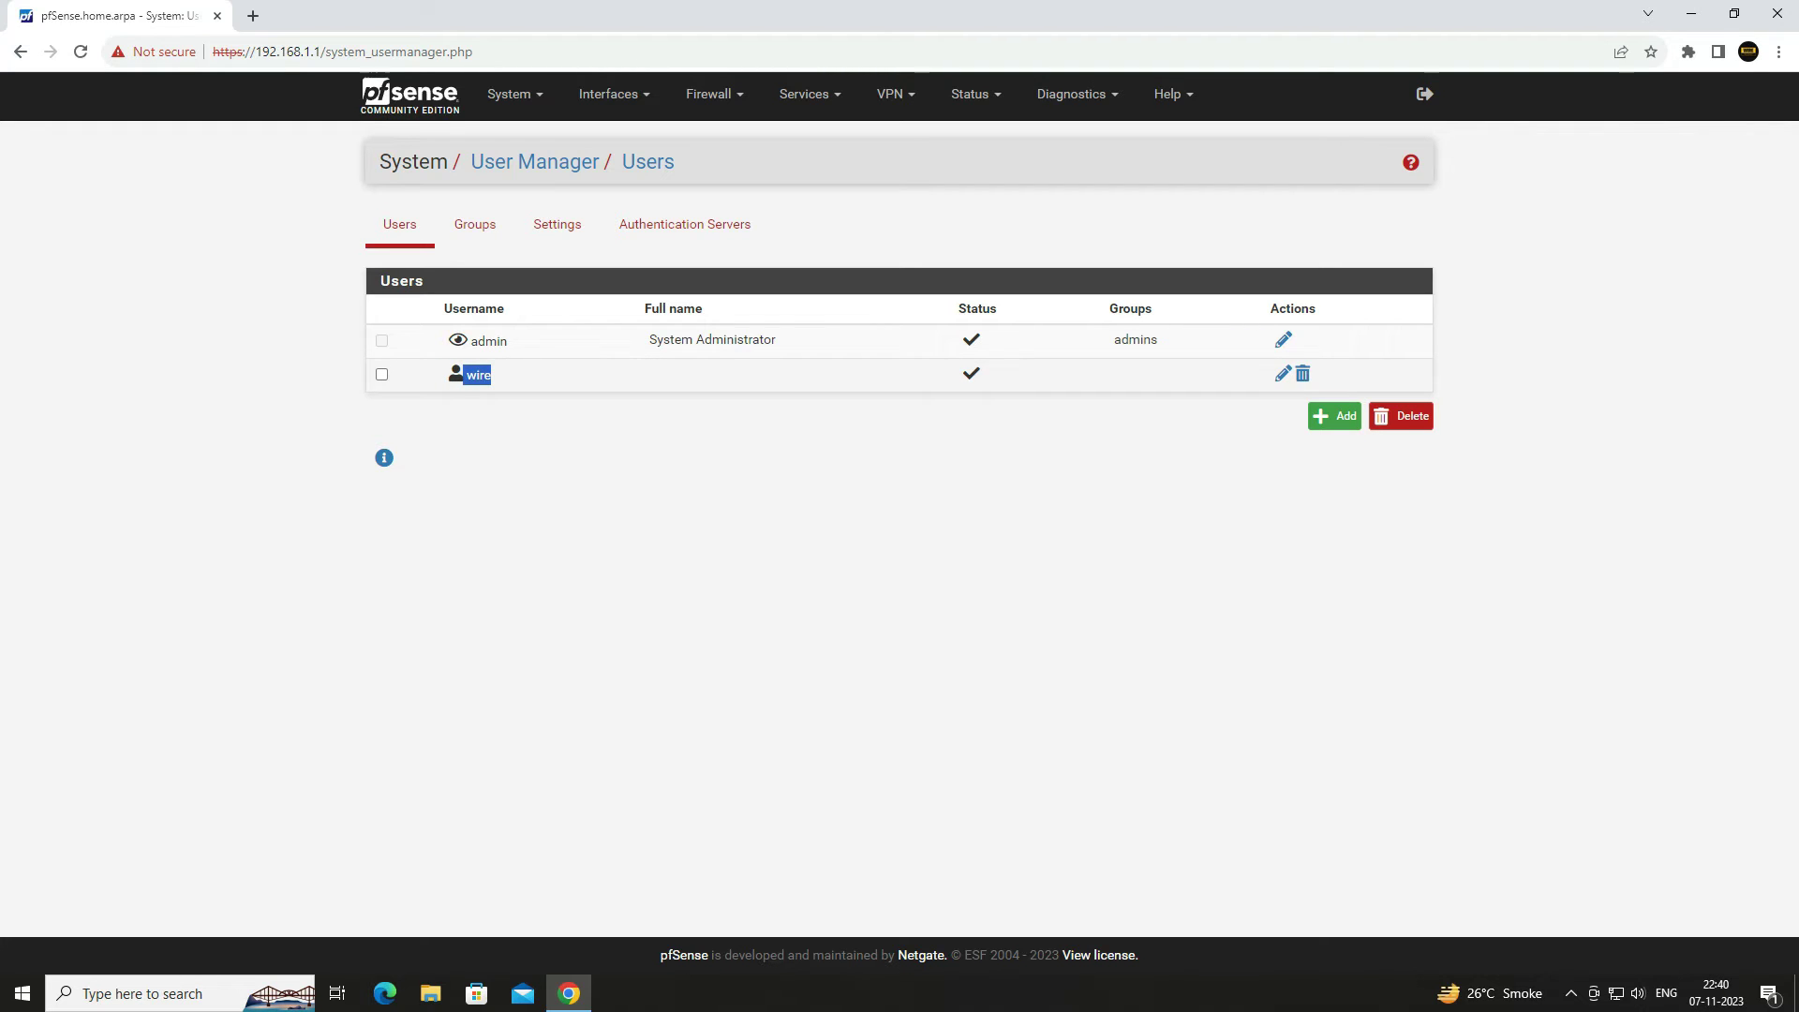
{"action": "left_click", "coordinate": [1283, 374]}
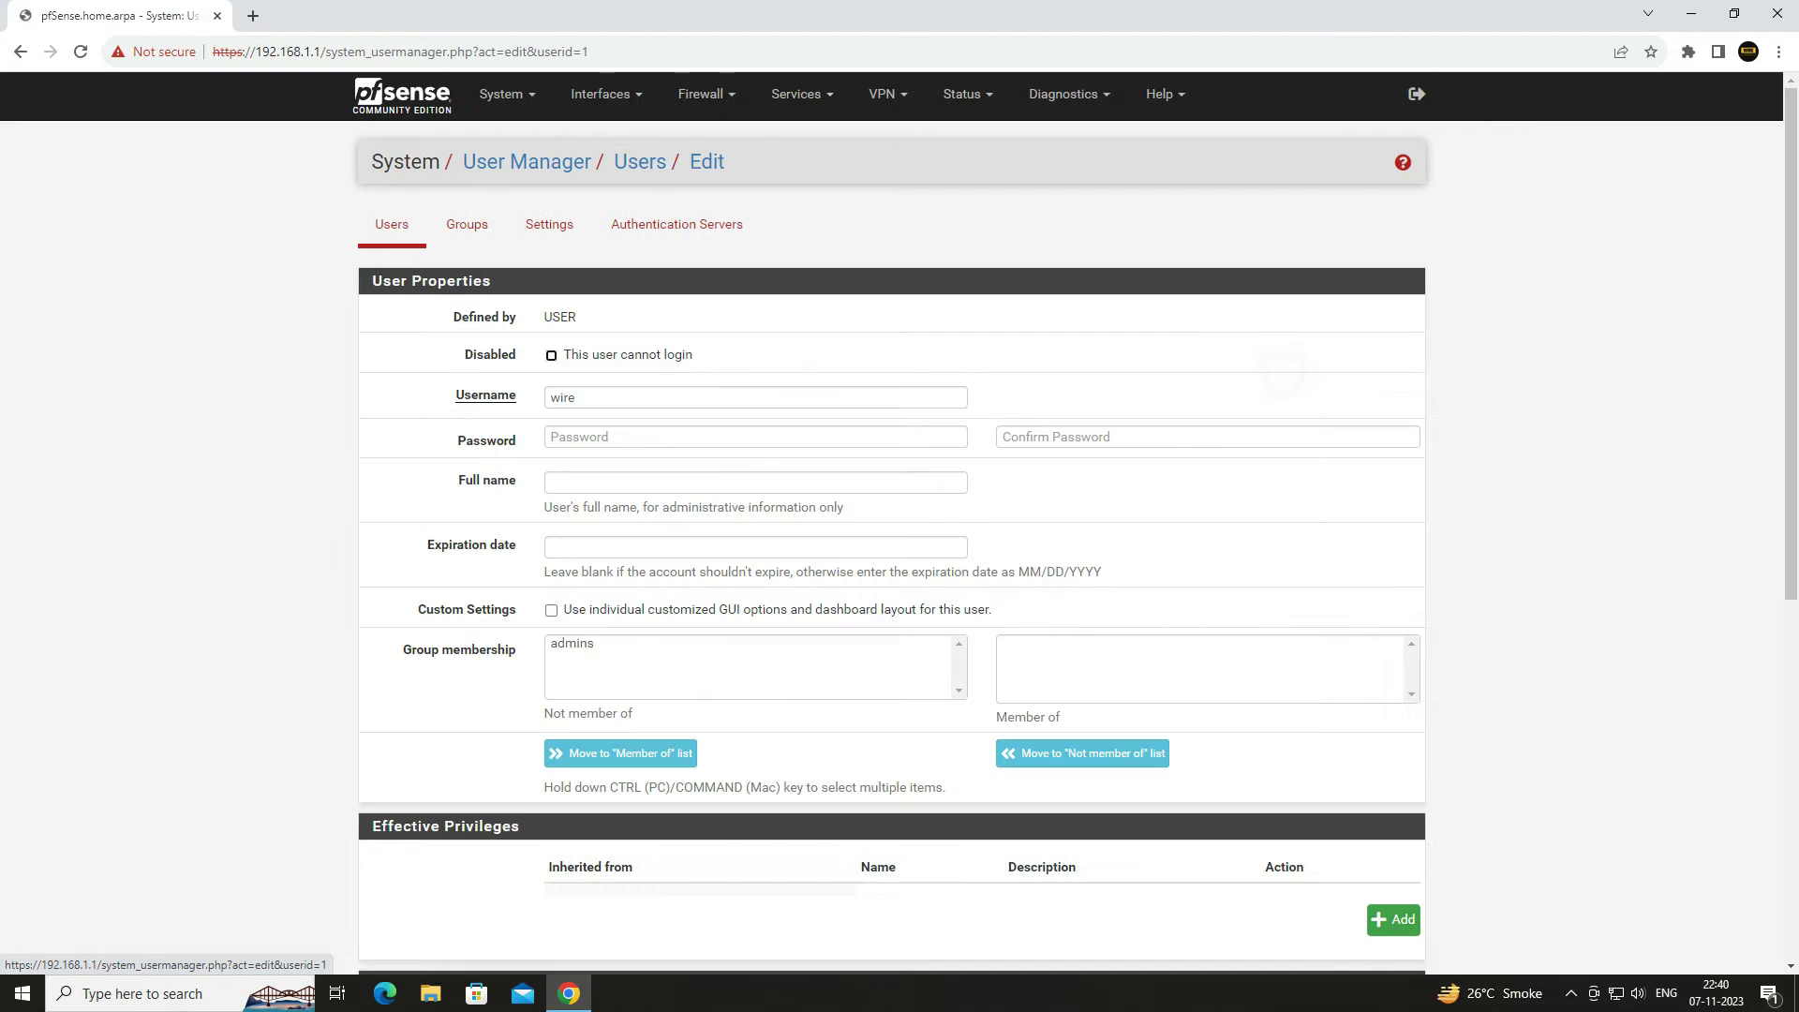
{"action": "scroll", "coordinate": [1283, 373], "scroll_direction": "down", "scroll_amount": 1}
{"action": "scroll", "coordinate": [899, 523], "scroll_direction": "down", "scroll_amount": 5}
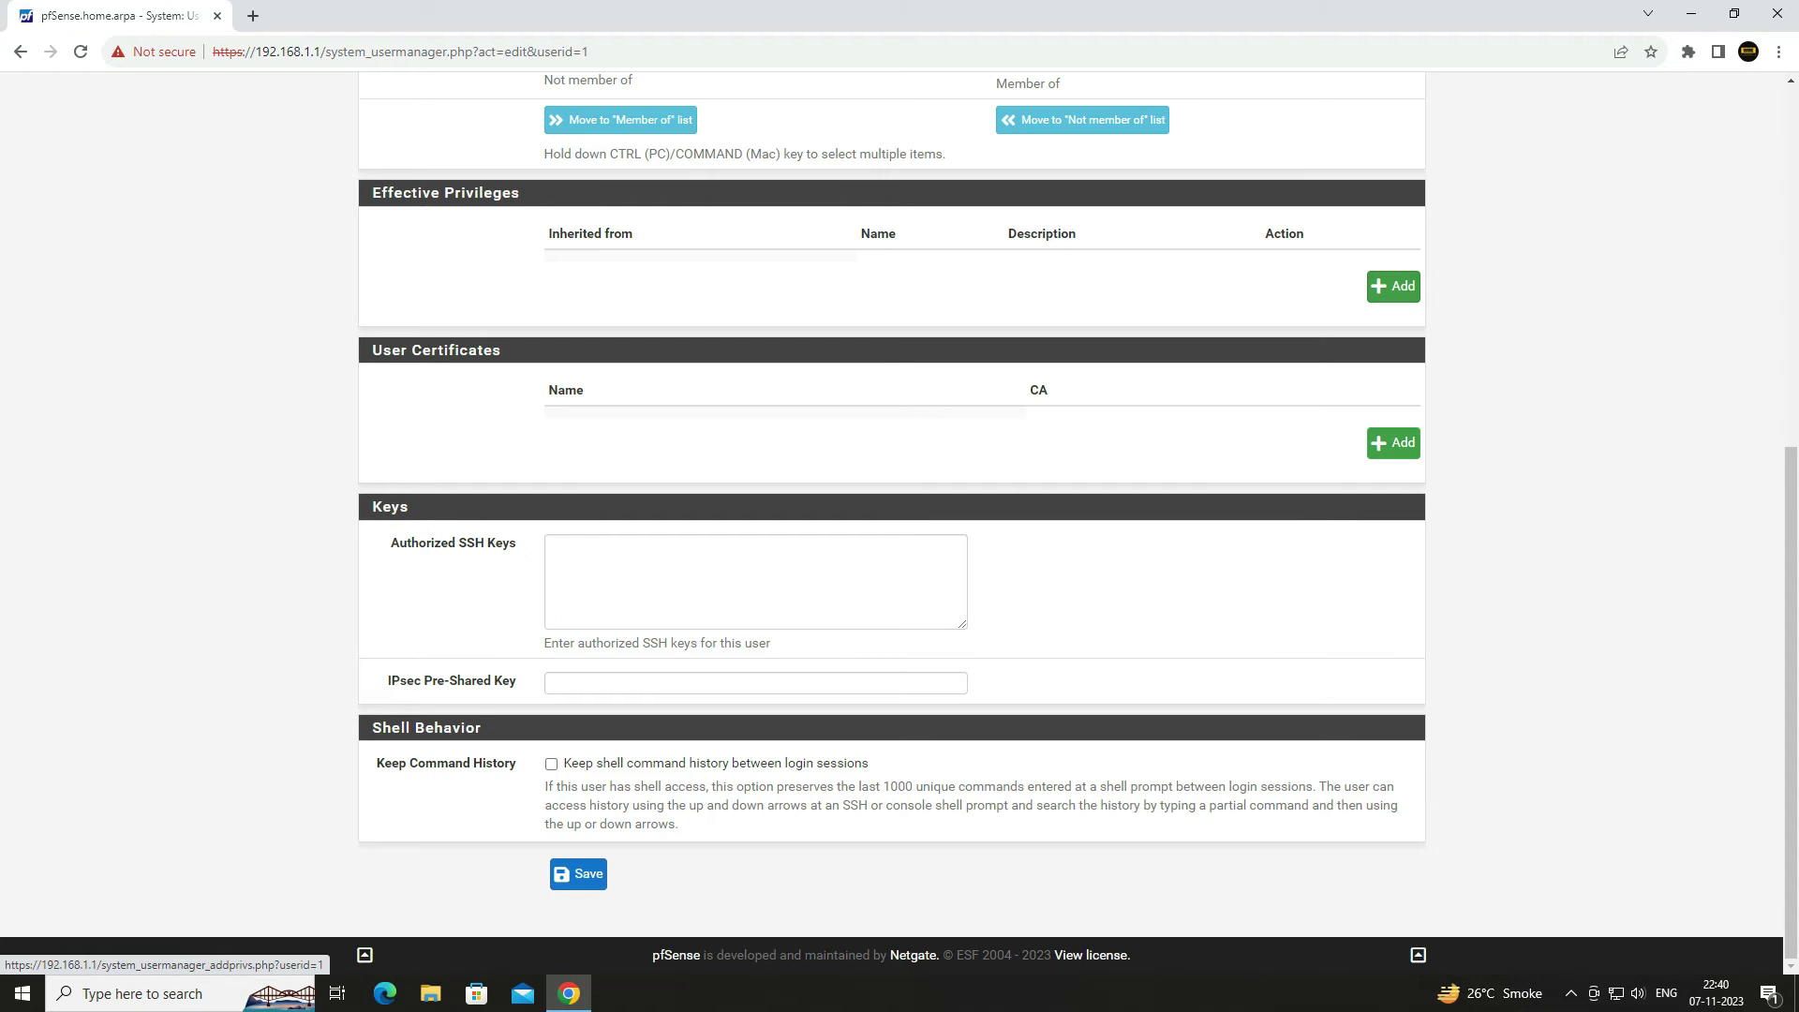
{"action": "left_click", "coordinate": [1393, 286]}
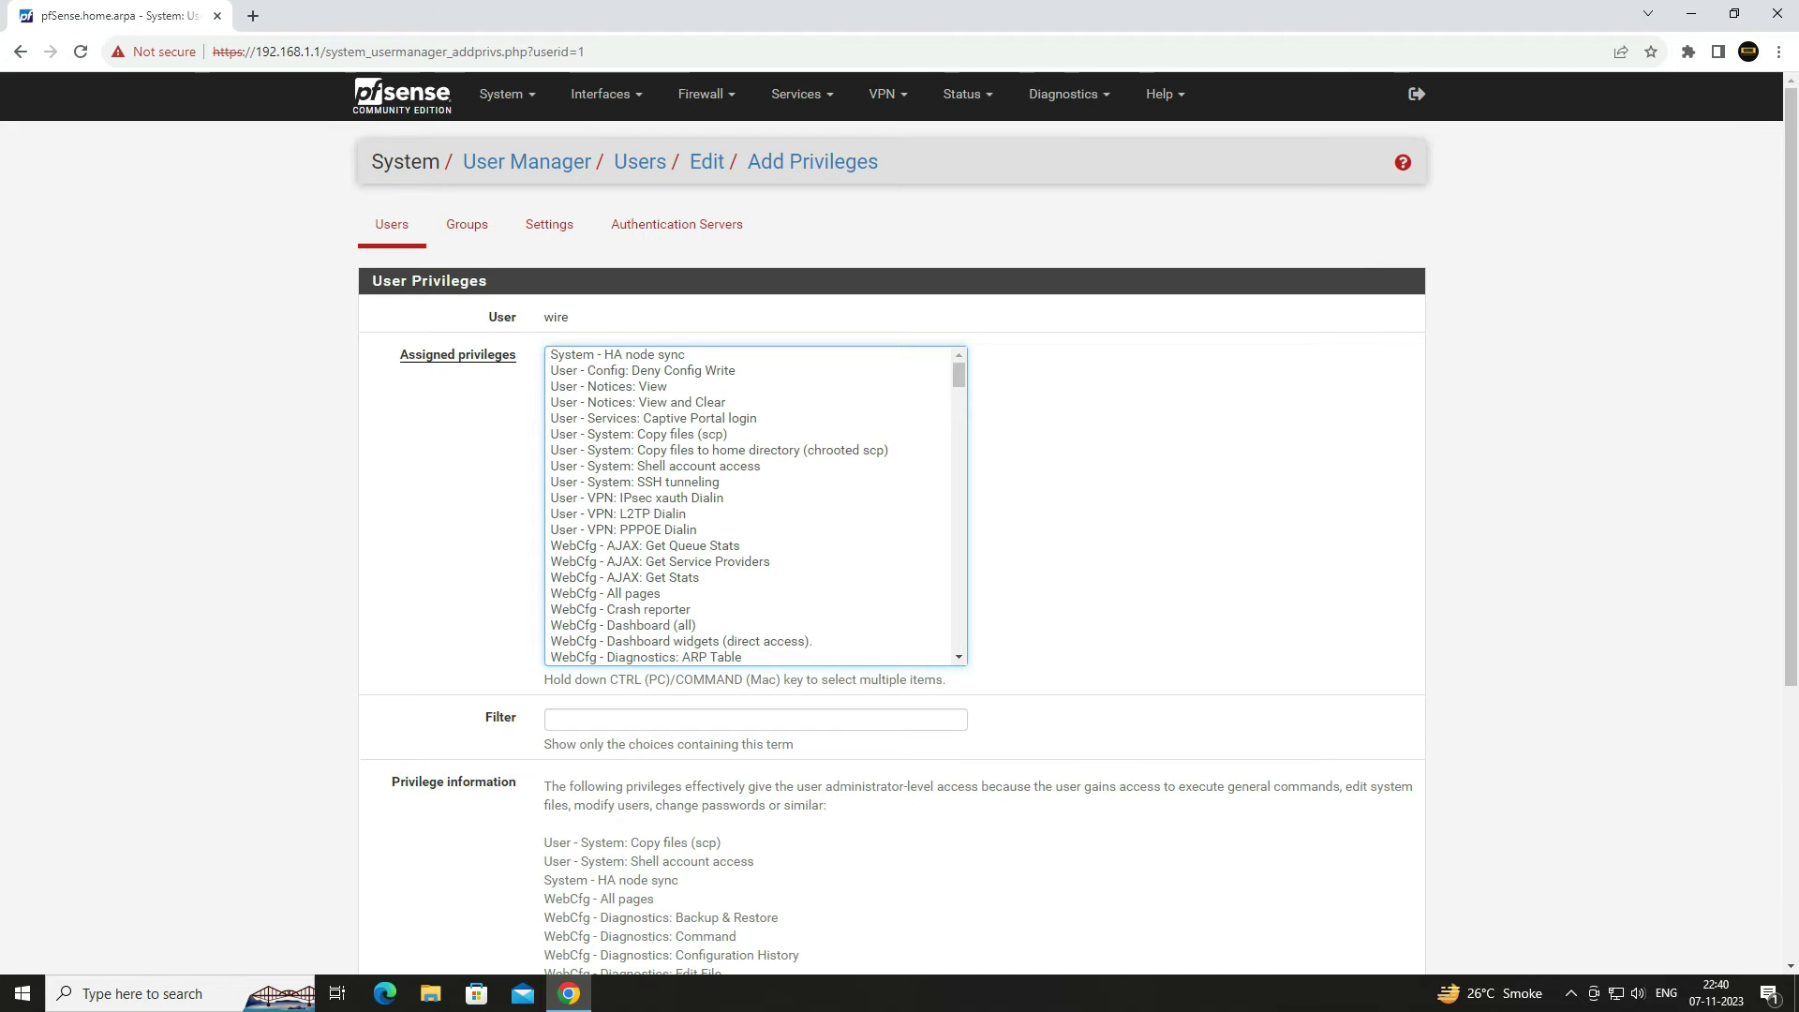
{"action": "left_click", "coordinate": [653, 417]}
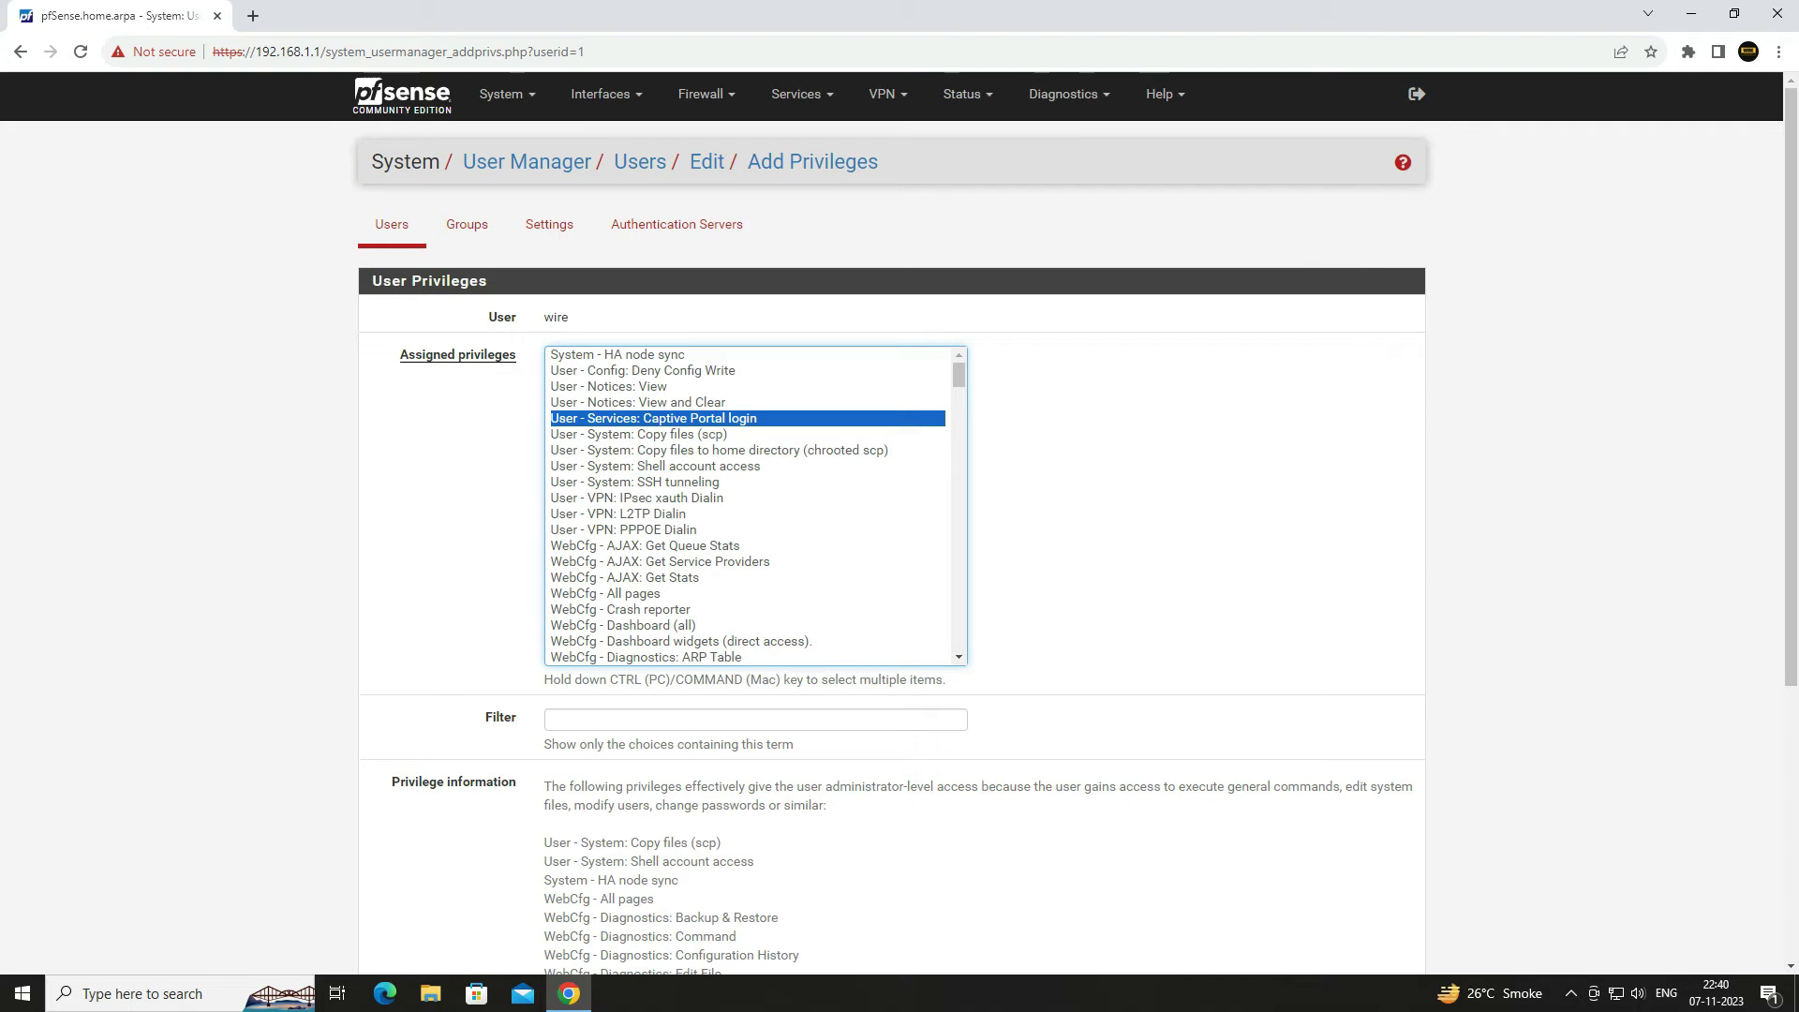
- Save the captive portal privilege assignment, then save the updated user wire
{"action": "scroll", "coordinate": [756, 506], "scroll_direction": "down", "scroll_amount": 8}
{"action": "scroll", "coordinate": [756, 506], "scroll_direction": "up", "scroll_amount": 8}
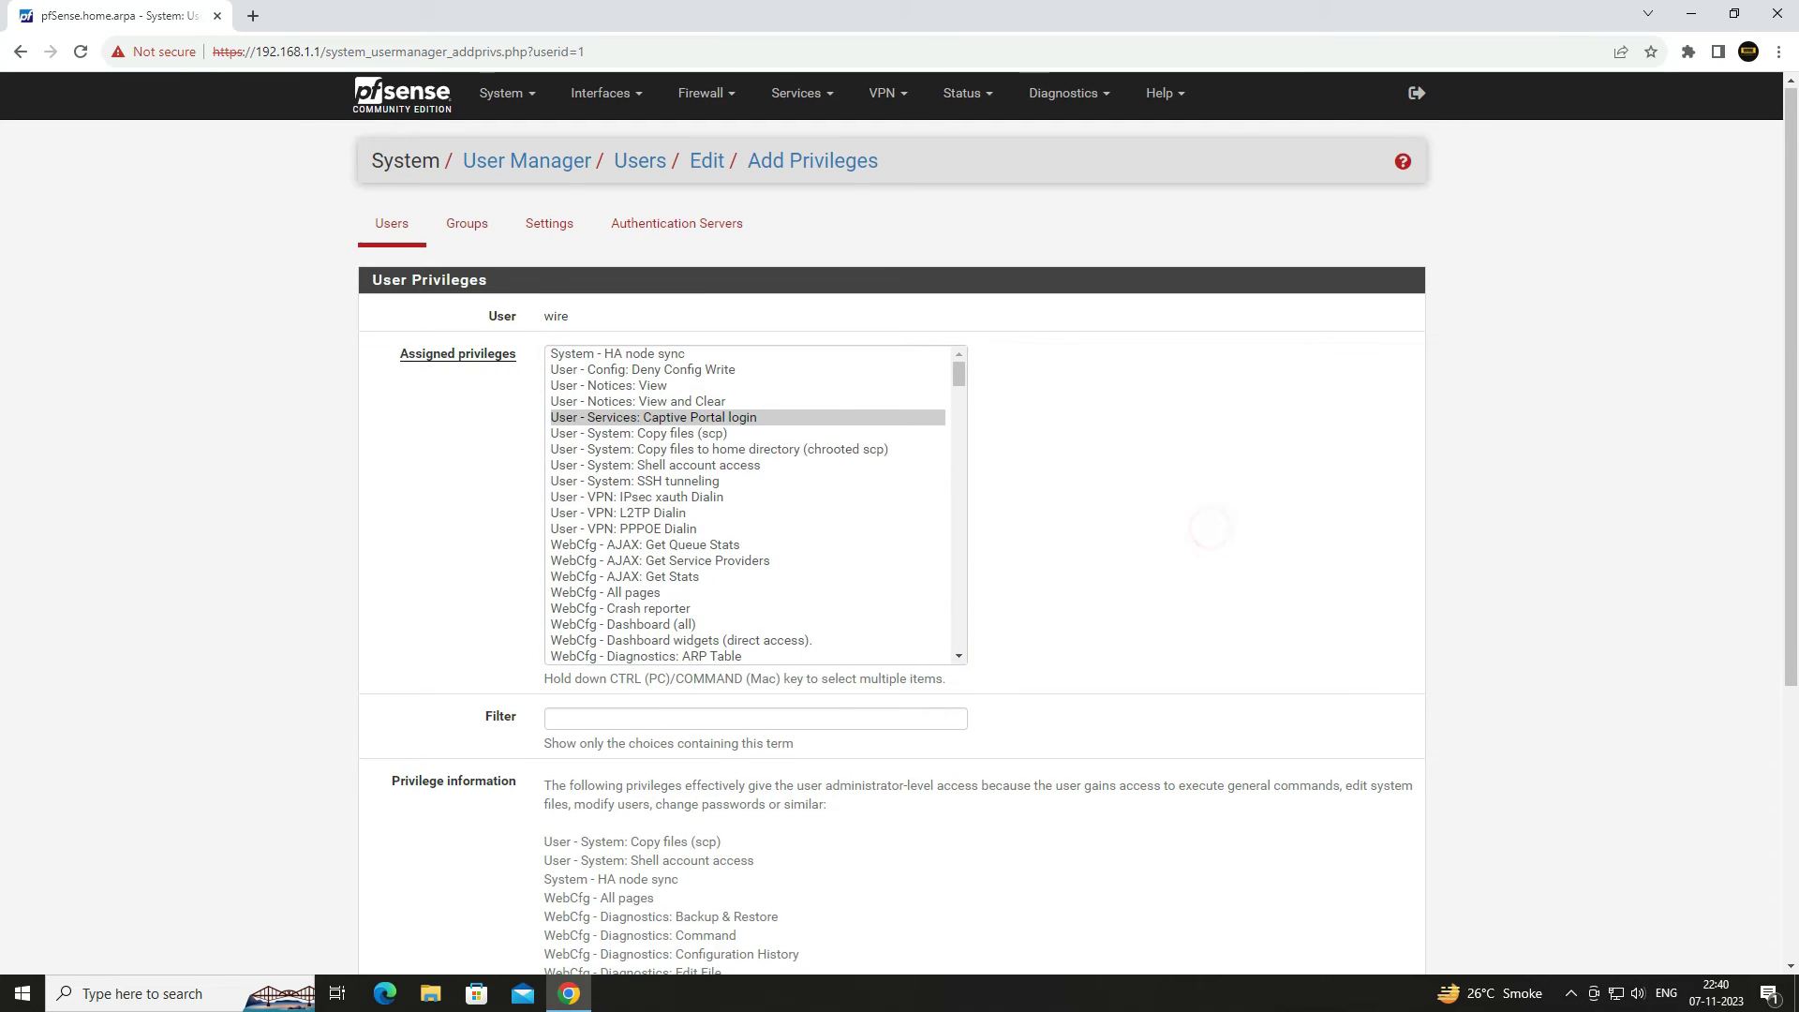
{"action": "scroll", "coordinate": [899, 506], "scroll_direction": "down", "scroll_amount": 4}
{"action": "left_click", "coordinate": [579, 833]}
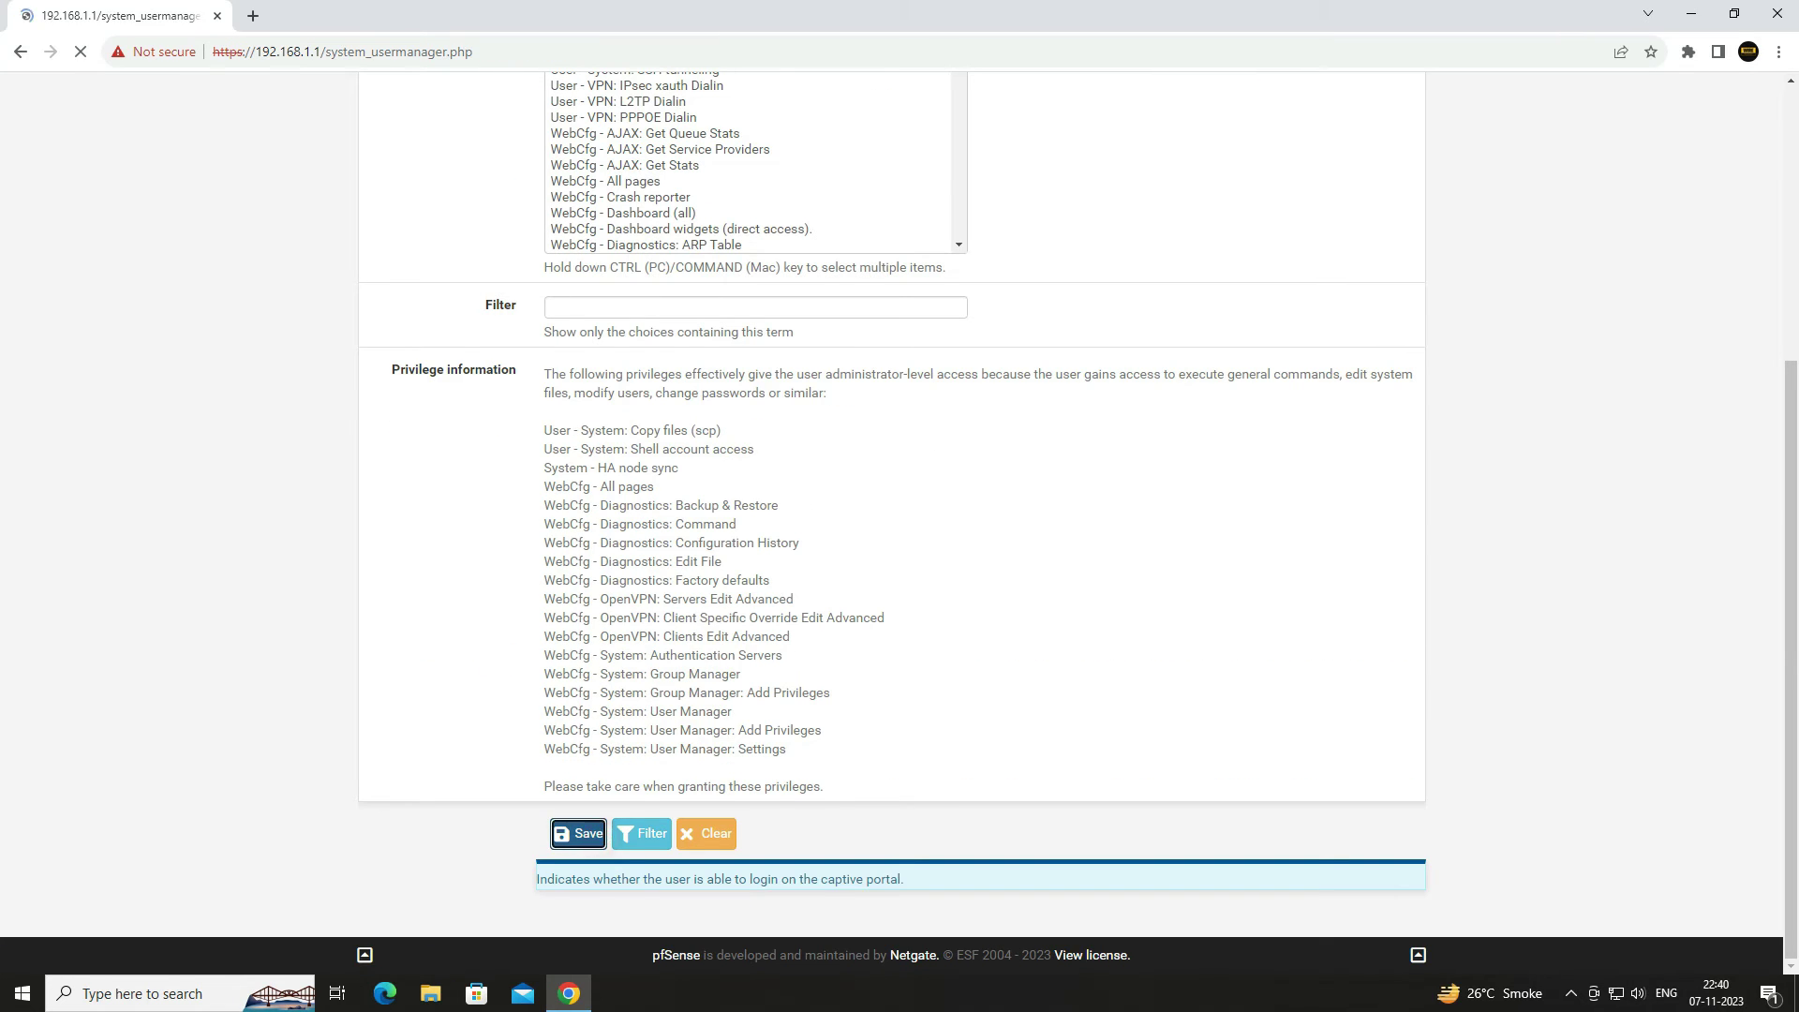
{"action": "scroll", "coordinate": [900, 525], "scroll_direction": "down", "scroll_amount": 3}
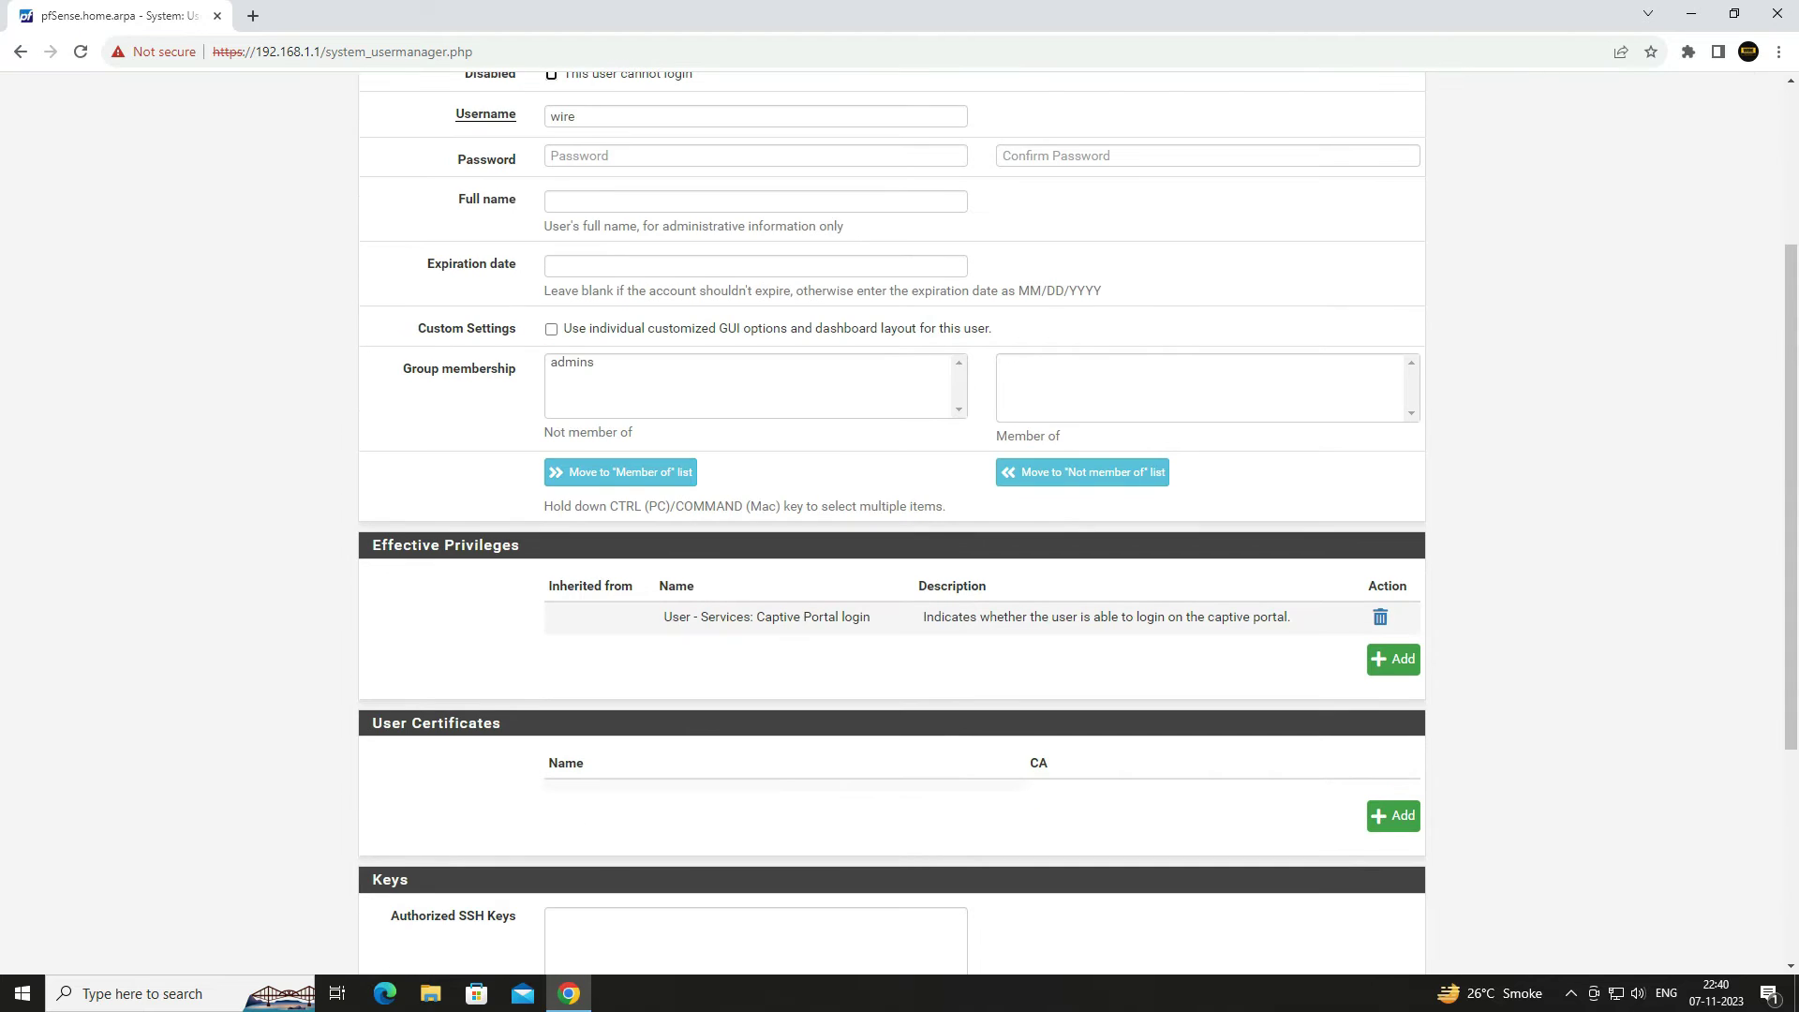
{"action": "scroll", "coordinate": [900, 506], "scroll_direction": "down", "scroll_amount": 4}
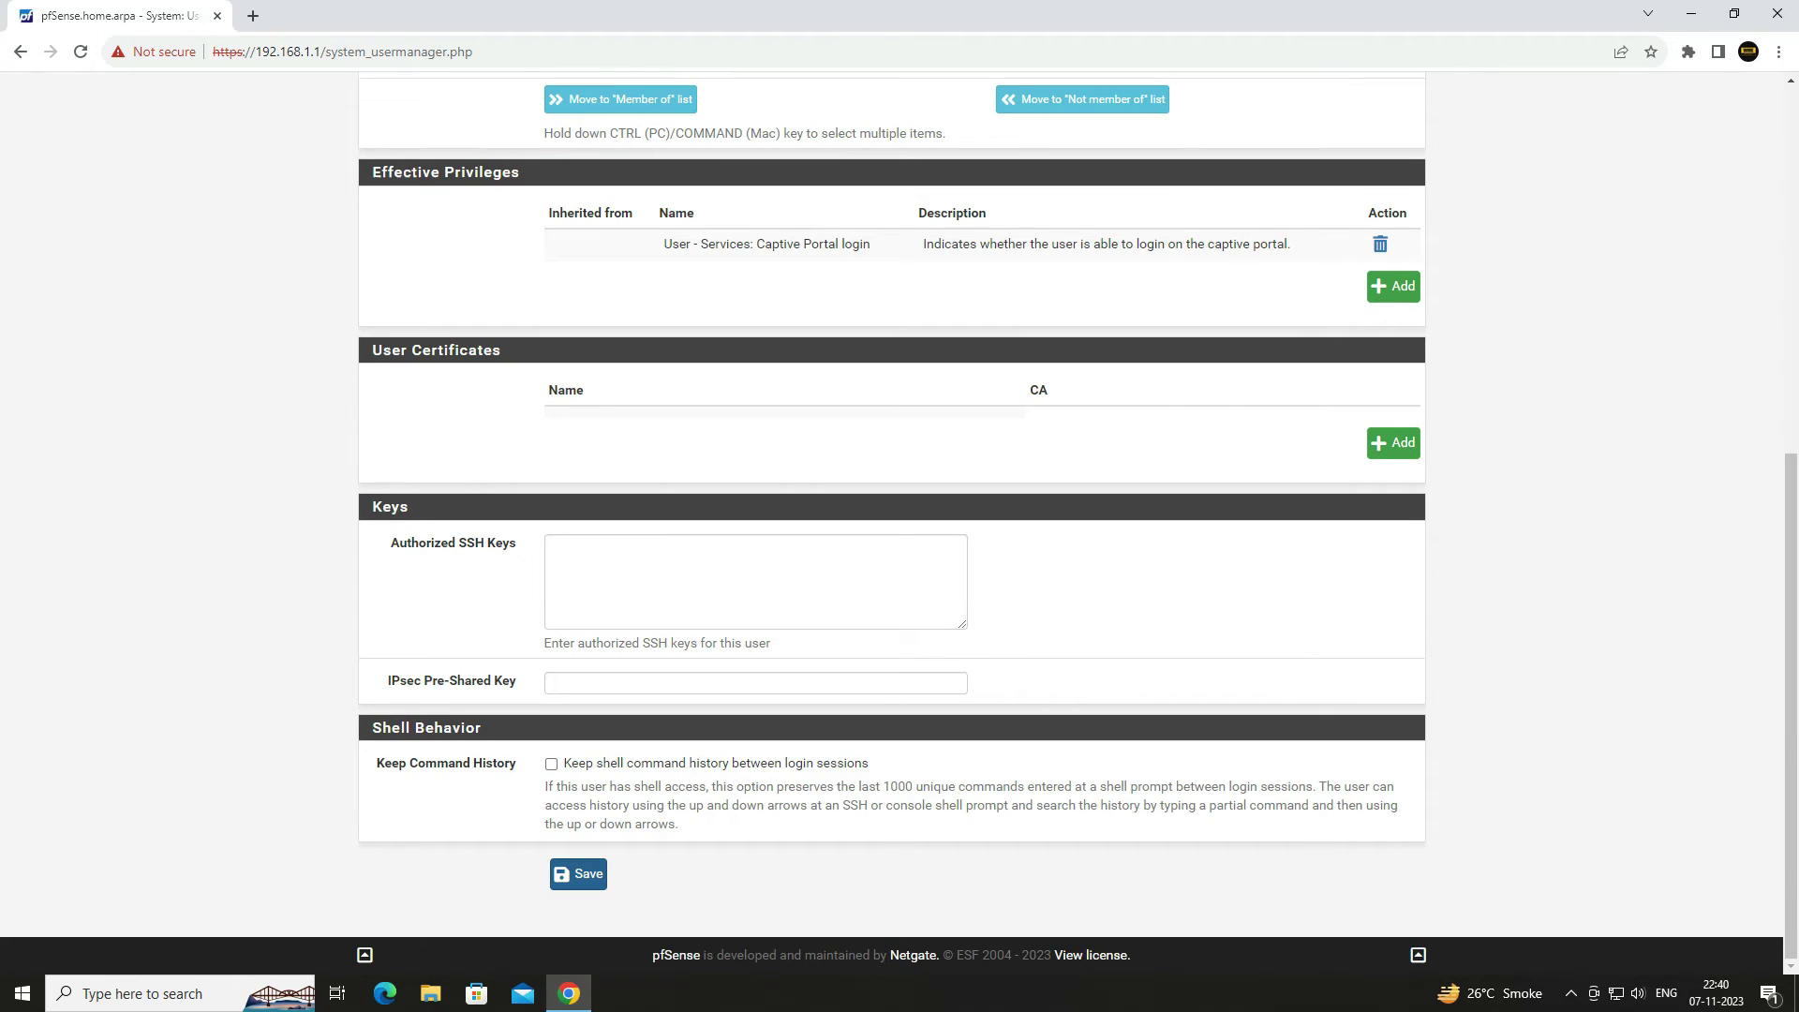
{"action": "left_click", "coordinate": [578, 874]}
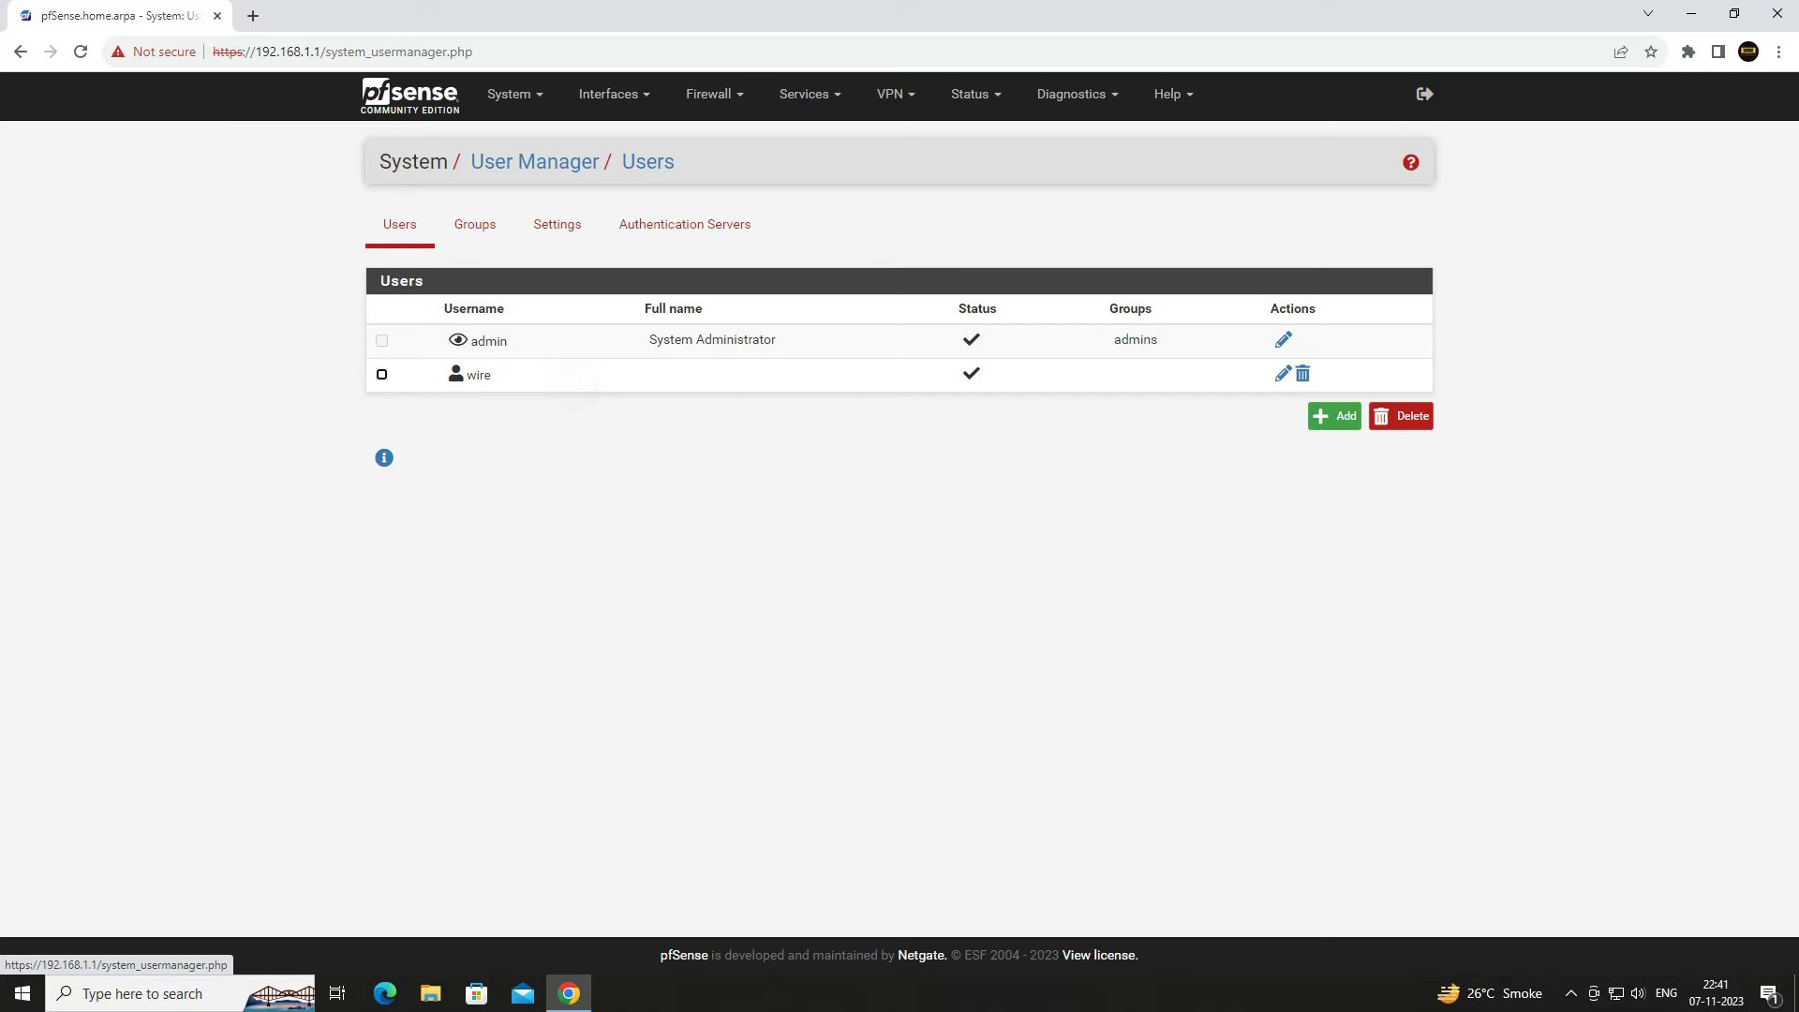
- Under Services > Captive Portal, add zone 'Hotspot' with description 'hotspot' and save to continue
{"action": "left_click", "coordinate": [808, 94]}
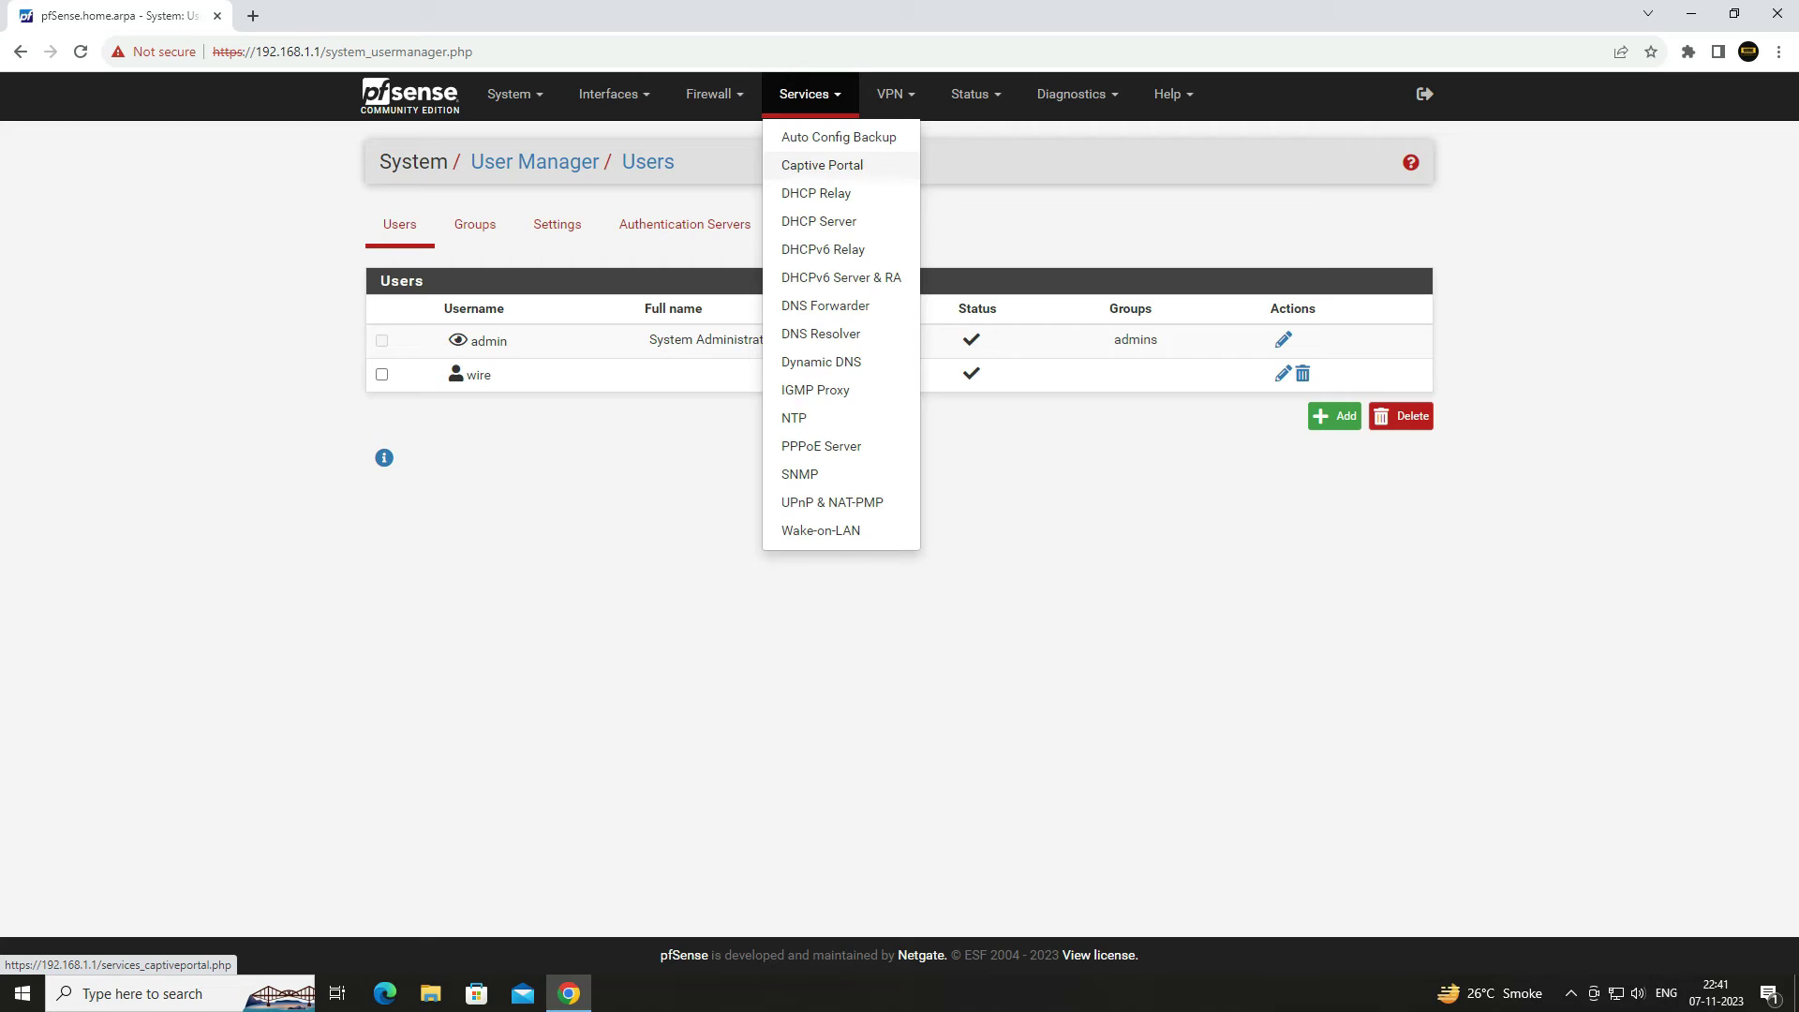
{"action": "left_click", "coordinate": [824, 166]}
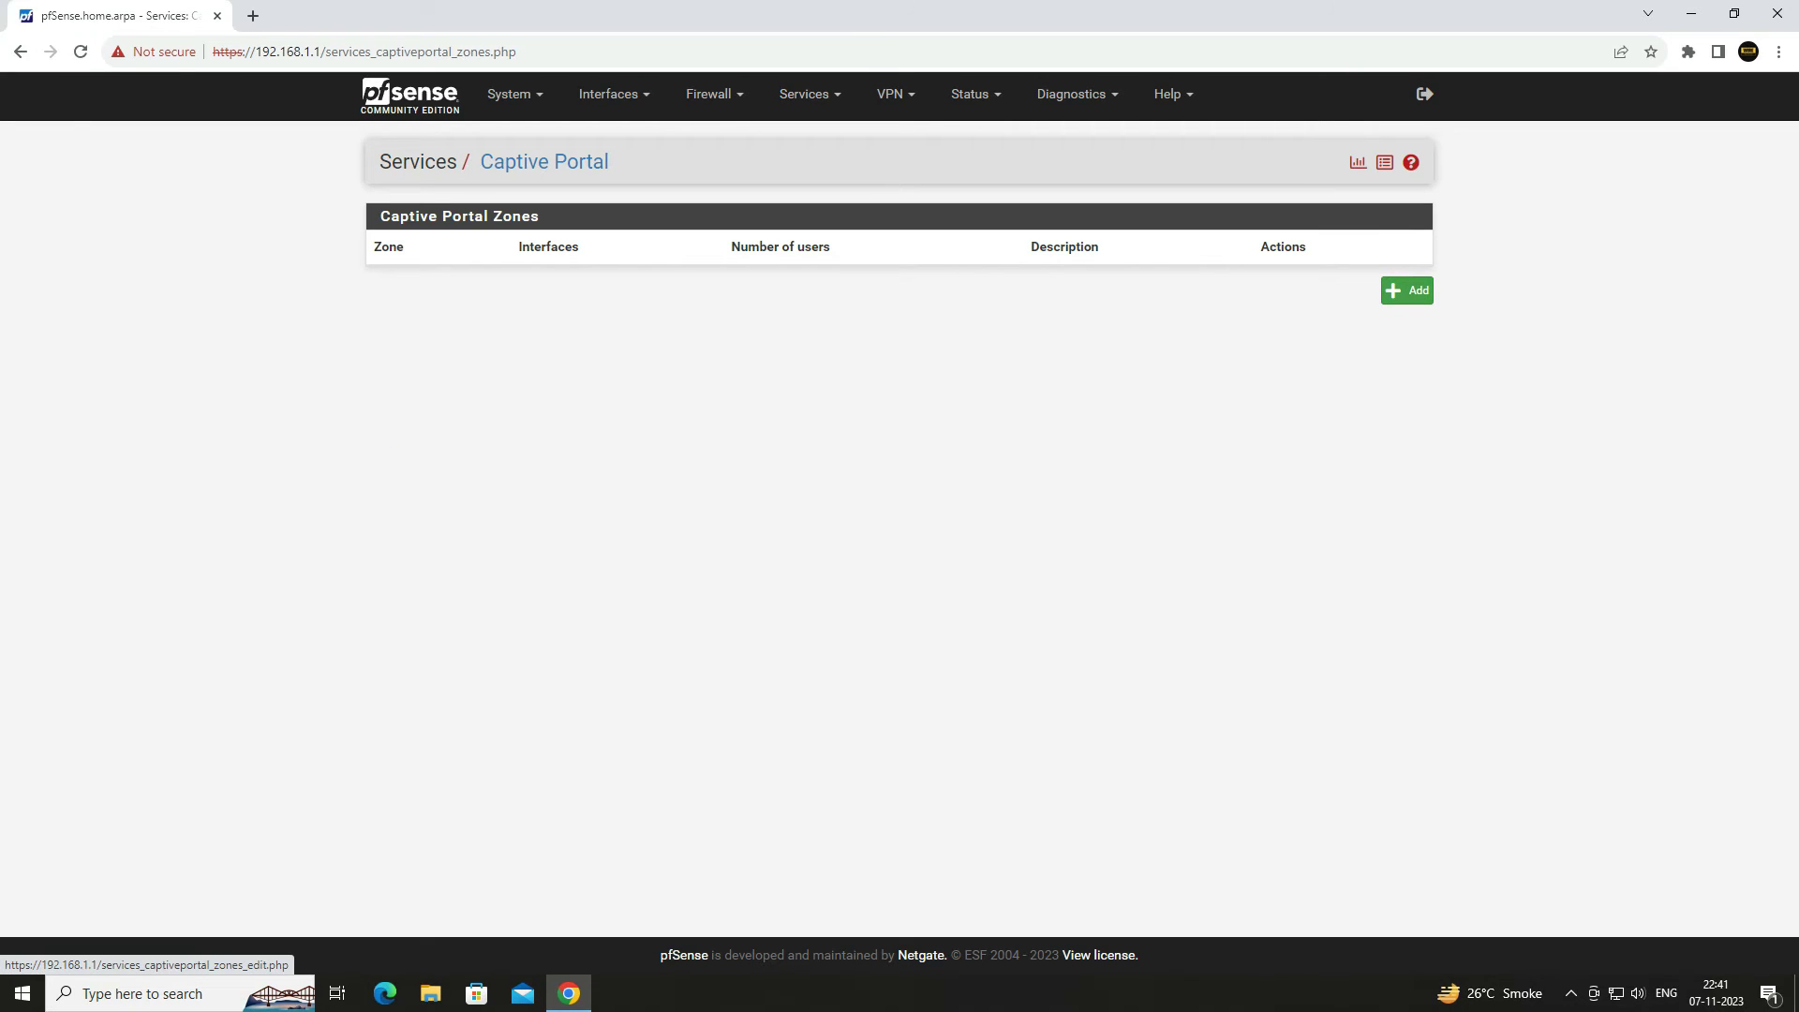
{"action": "left_click", "coordinate": [1417, 291]}
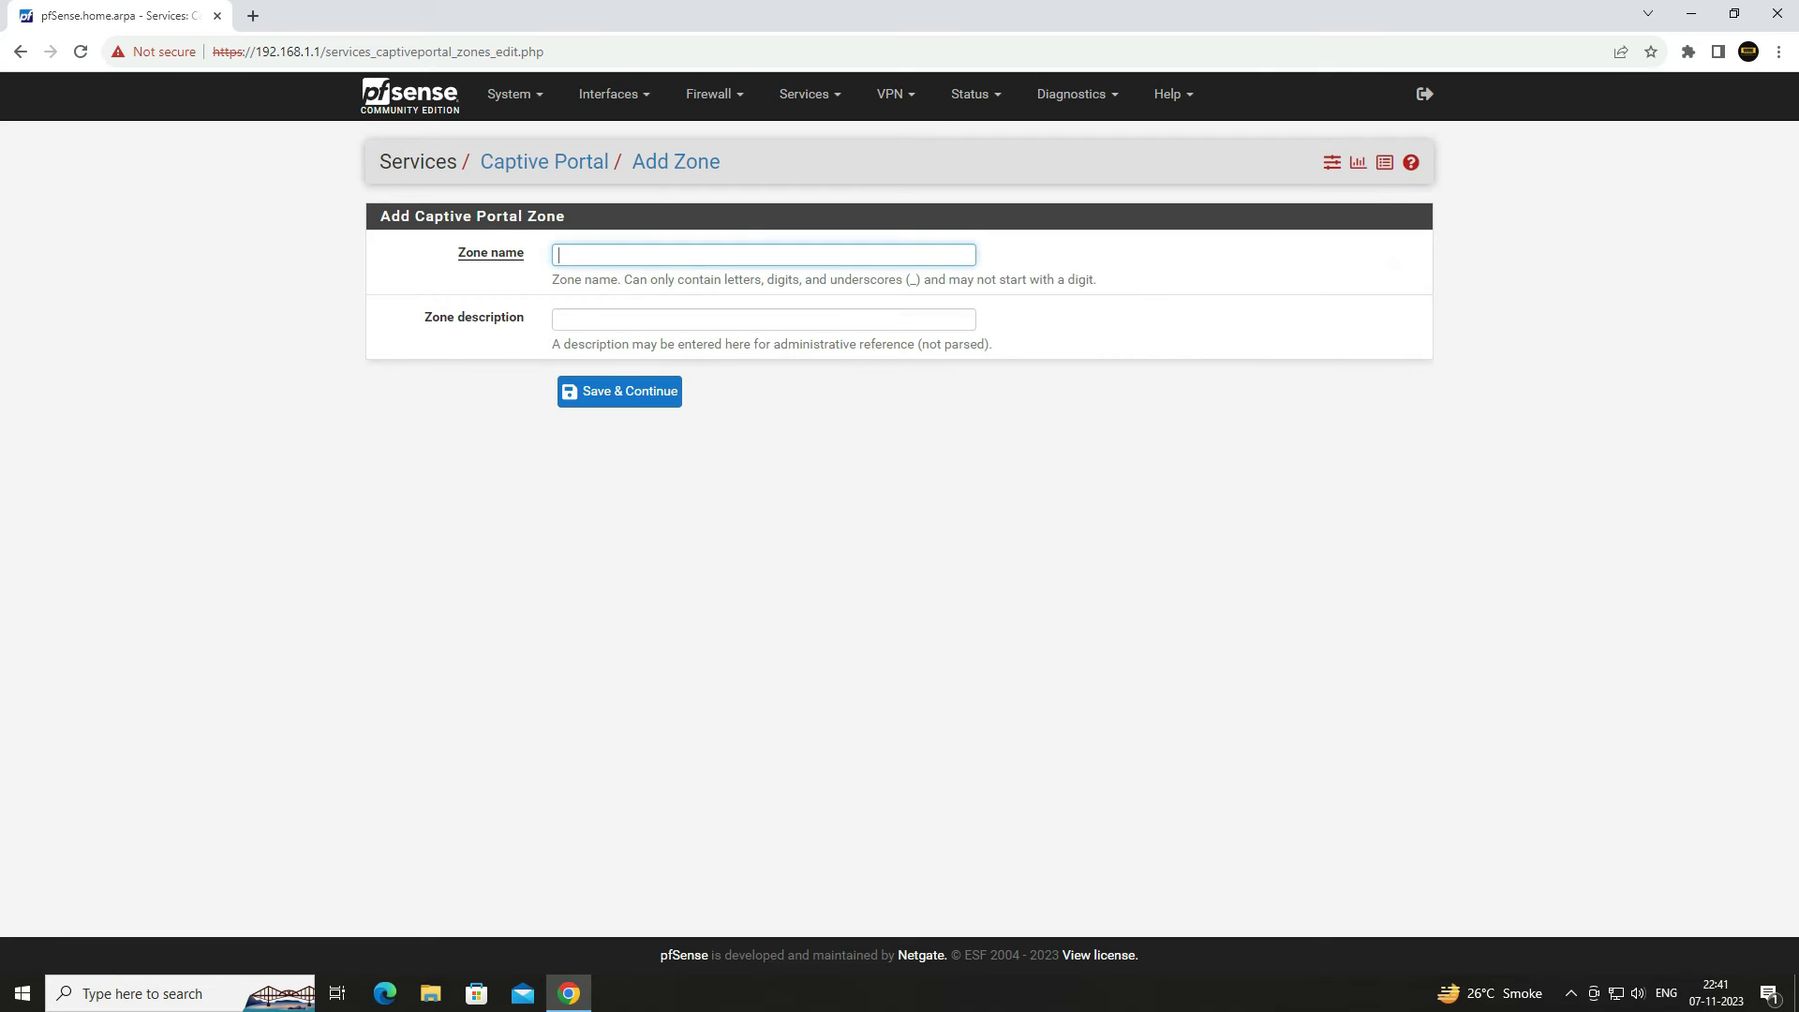
{"action": "type", "text": "Hotspot"}
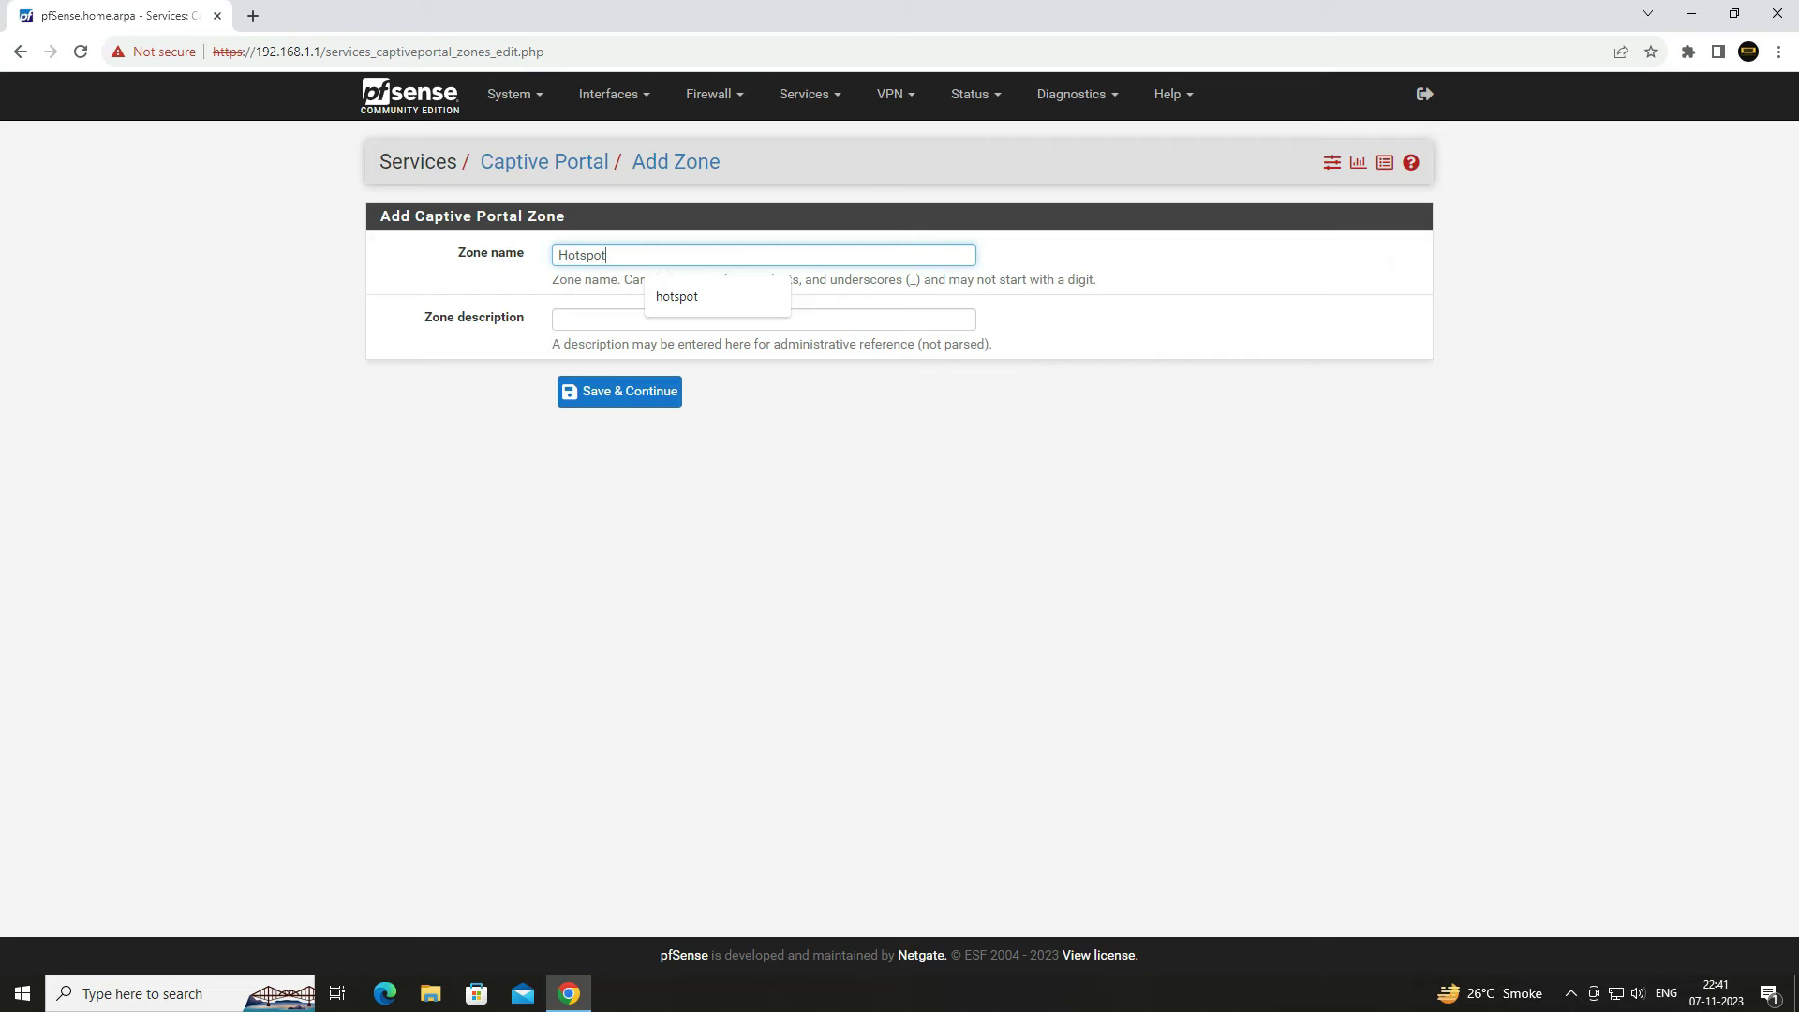
{"action": "left_click", "coordinate": [592, 319]}
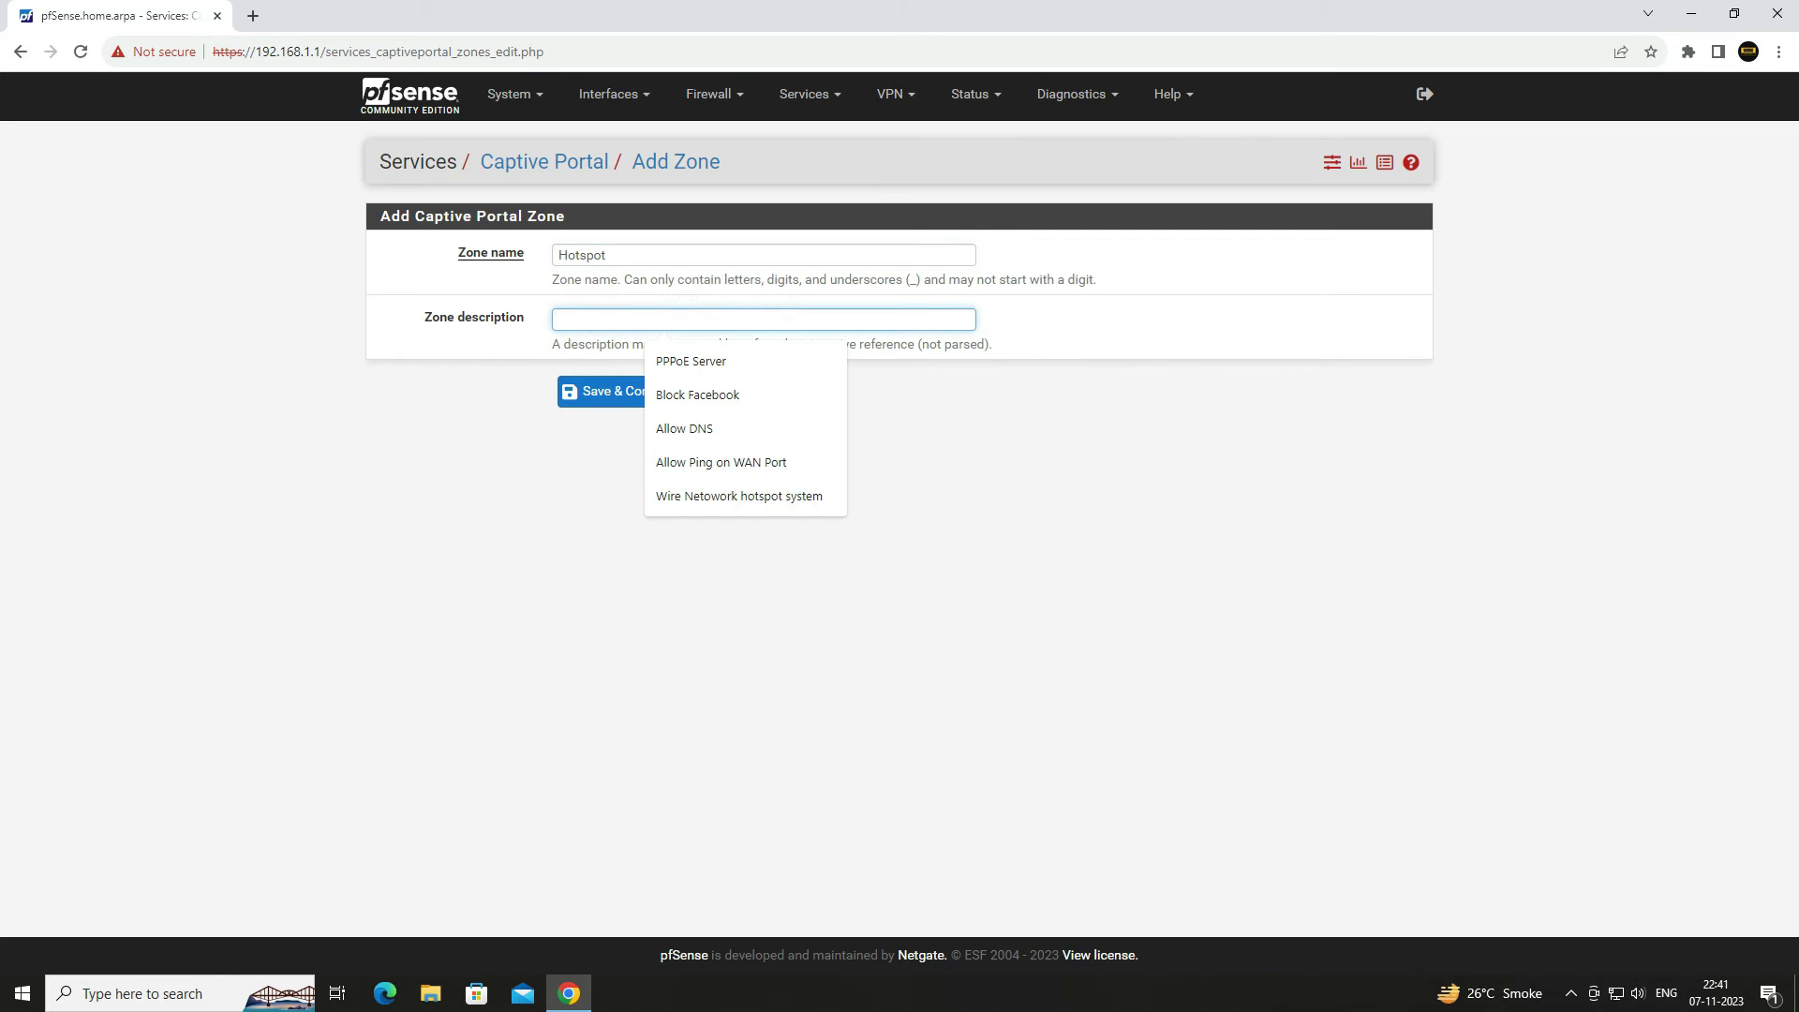
{"action": "type", "text": "hotspot"}
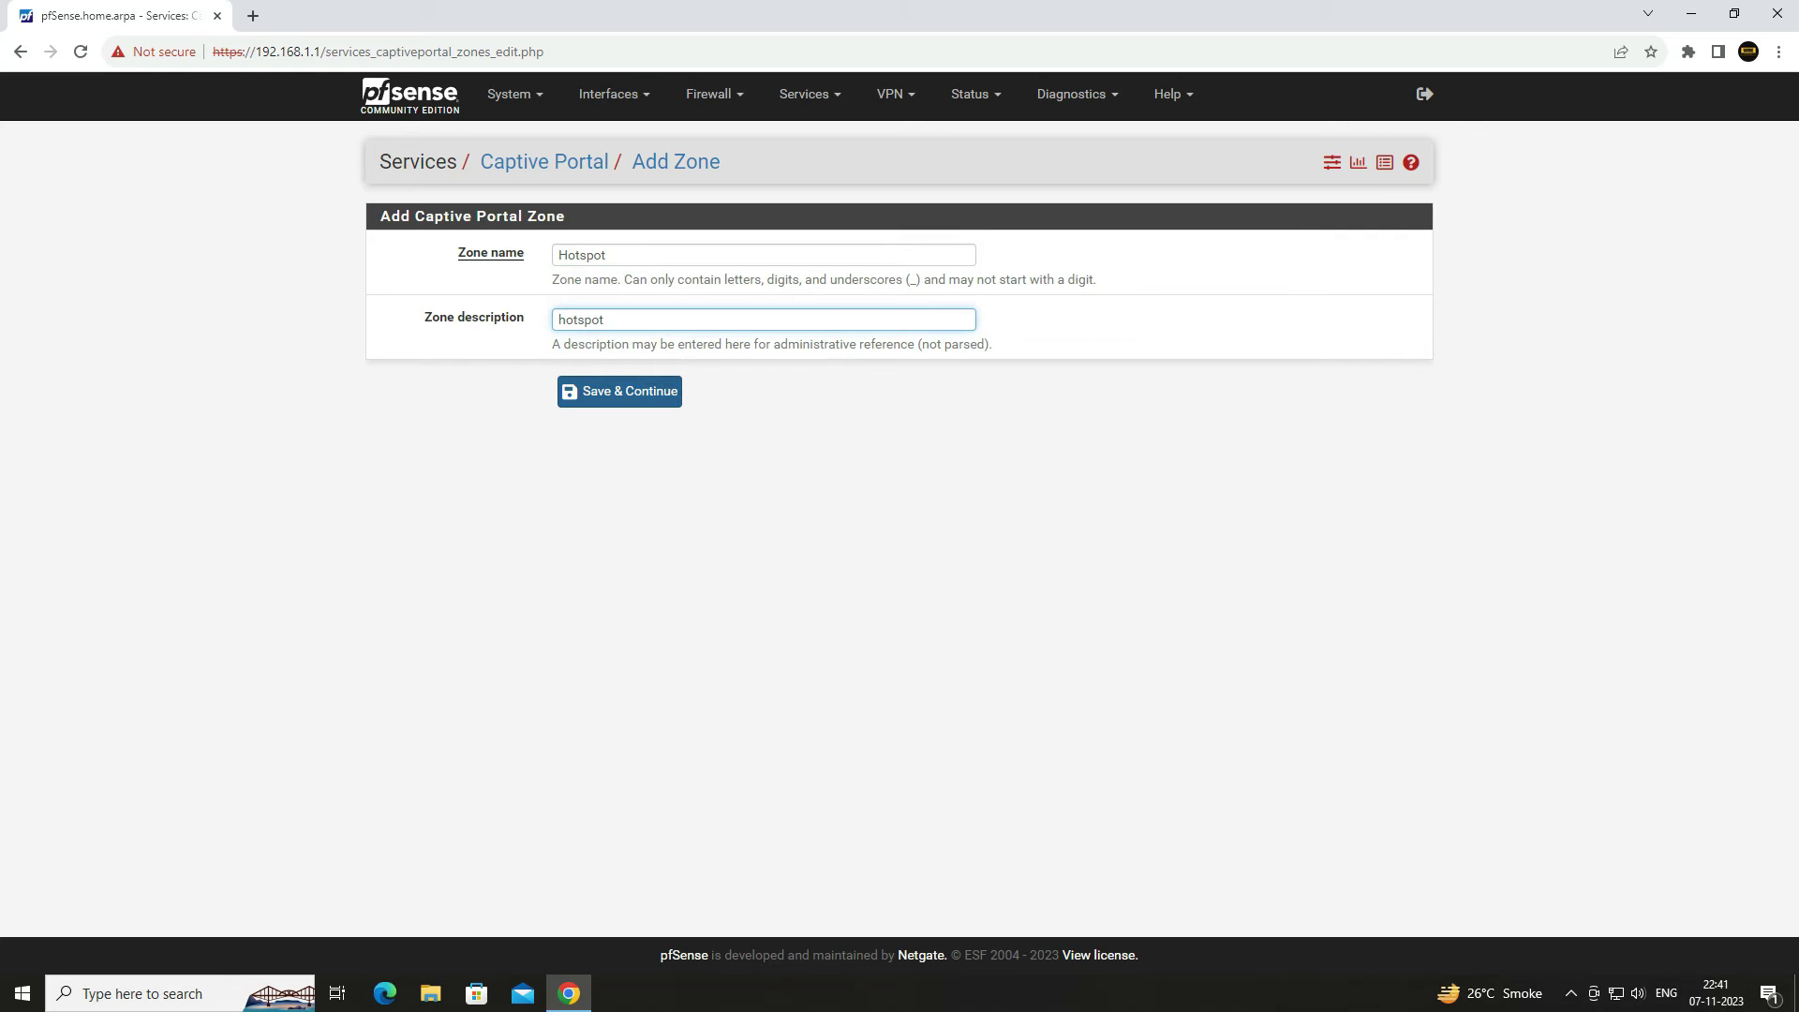
{"action": "left_click", "coordinate": [620, 391]}
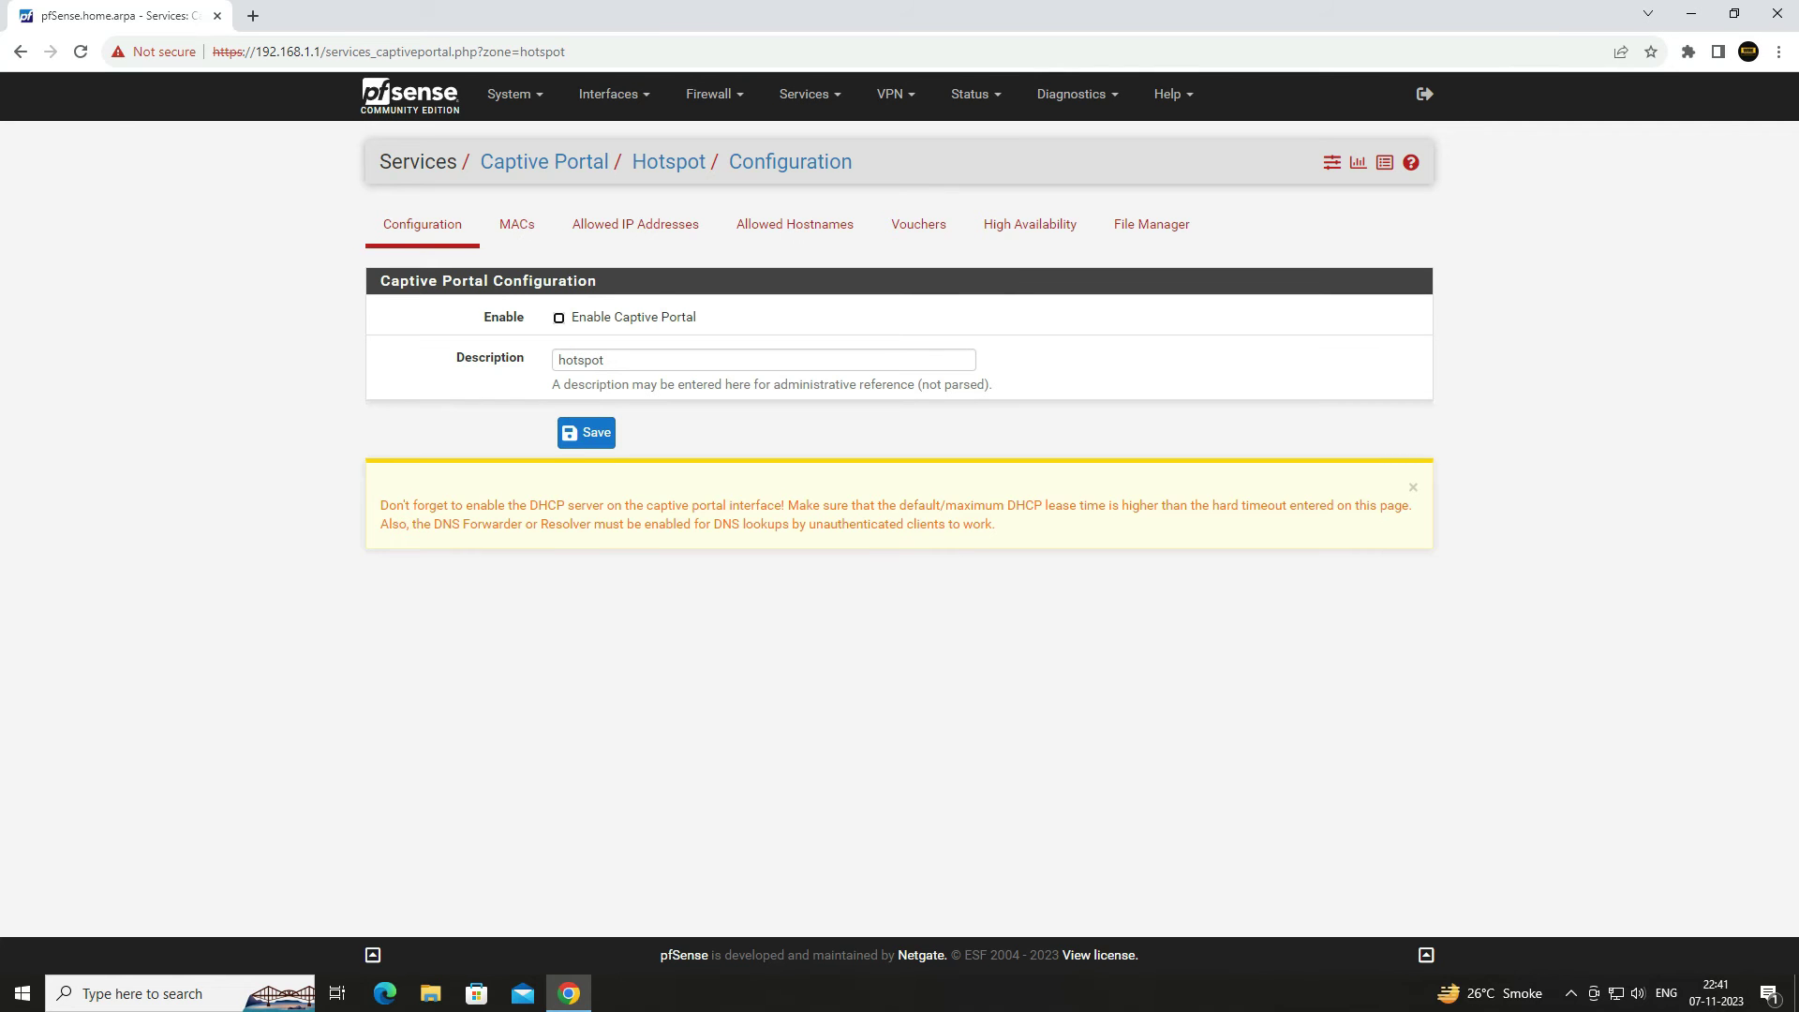
- Enable the captive portal for the zone and select LAN as its interface
{"action": "left_click", "coordinate": [558, 318]}
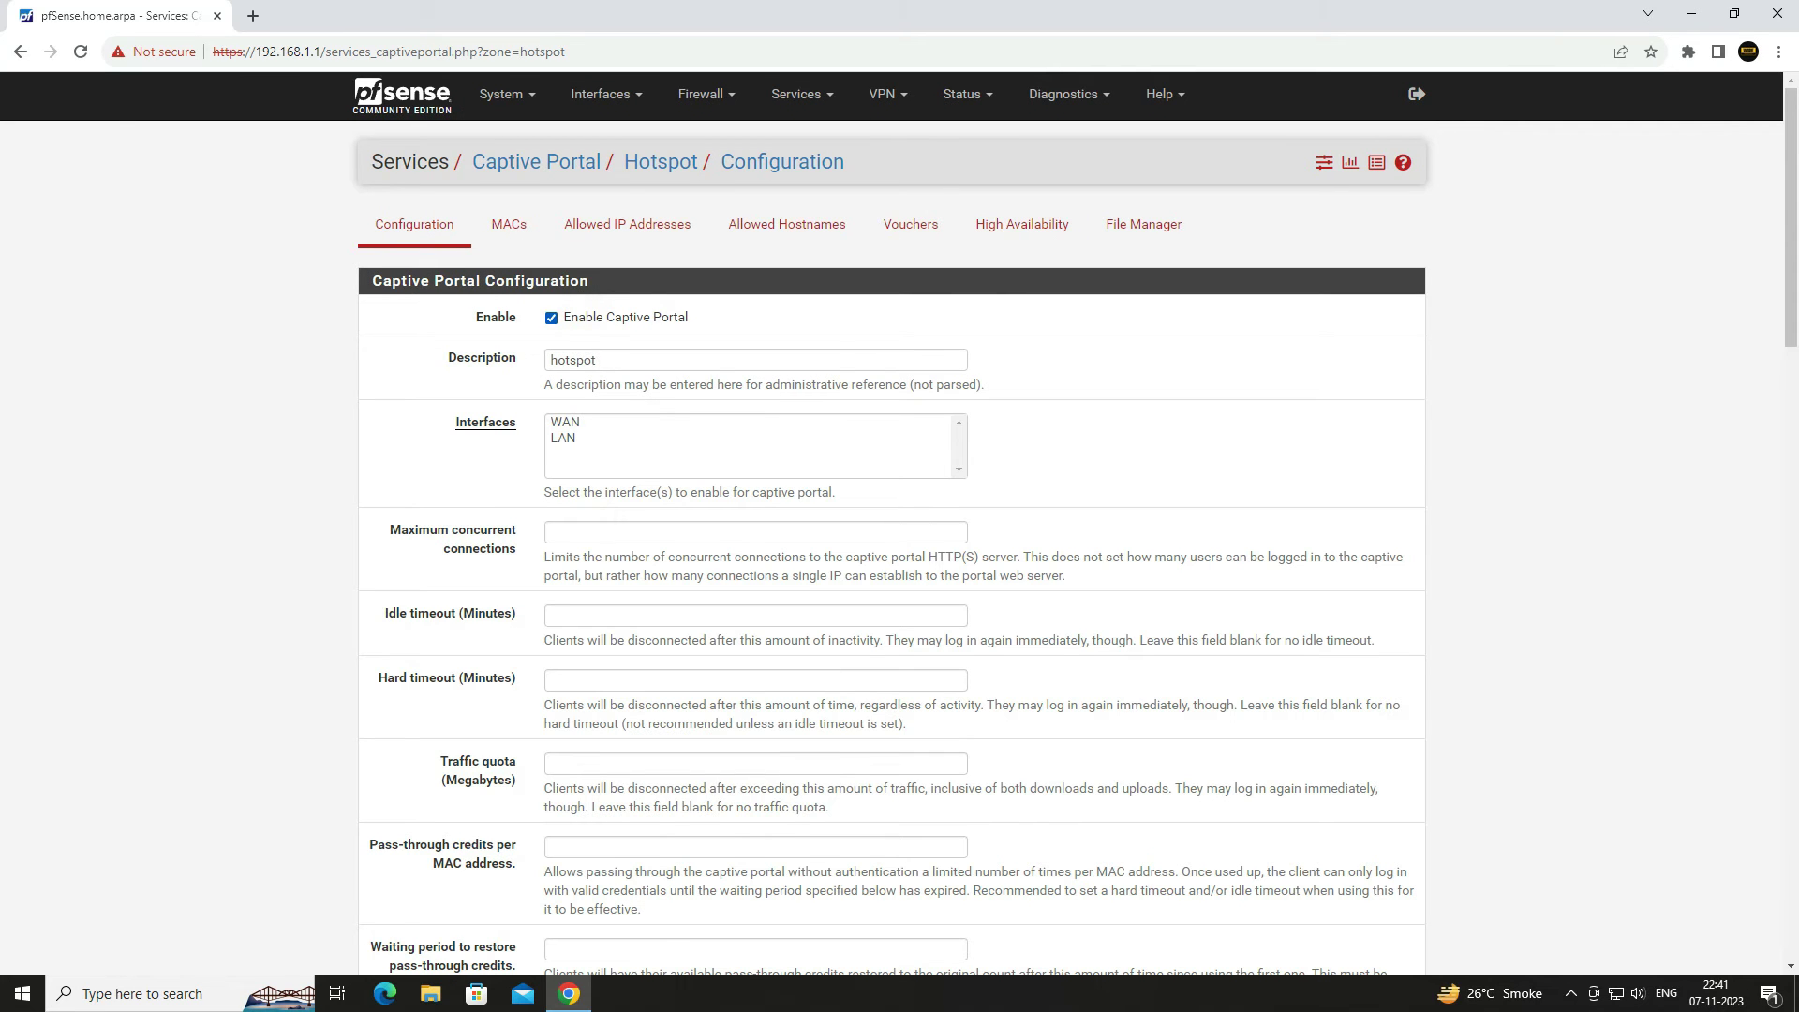
{"action": "left_click", "coordinate": [647, 360]}
{"action": "key", "text": "ctrl+a"}
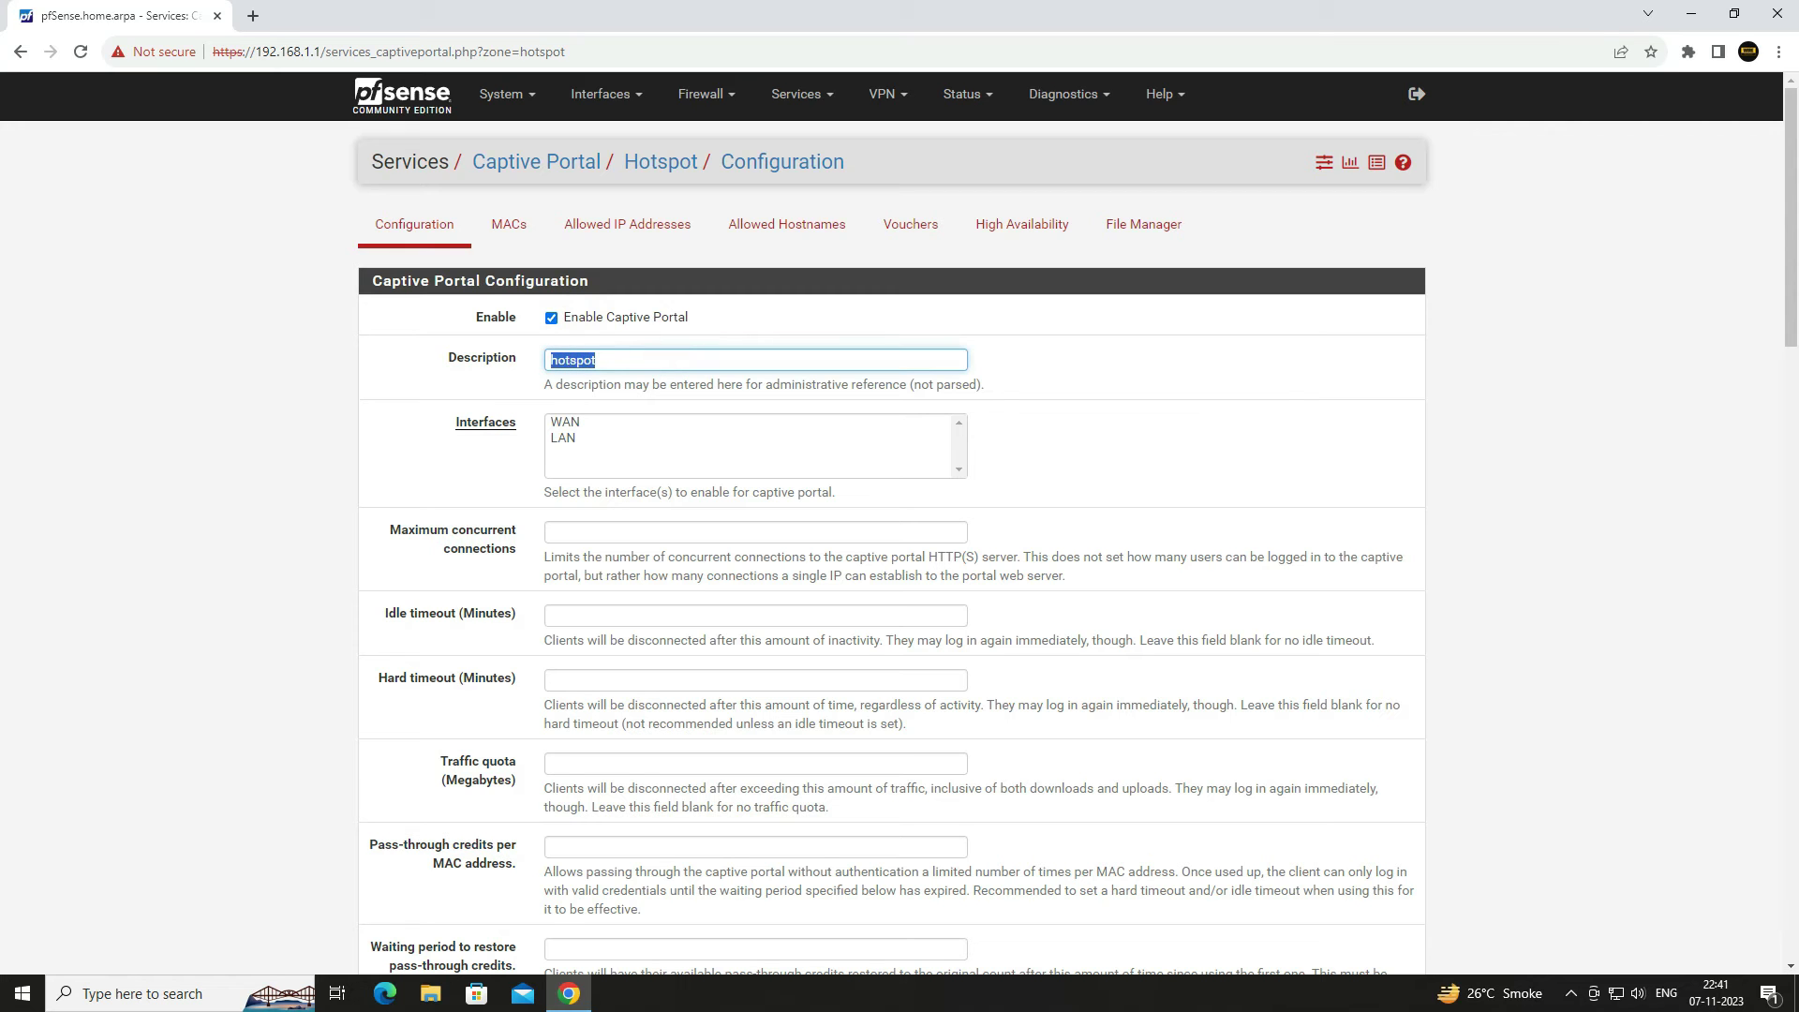
{"action": "left_click", "coordinate": [1105, 426]}
{"action": "scroll", "coordinate": [1106, 426], "scroll_direction": "down", "scroll_amount": 2}
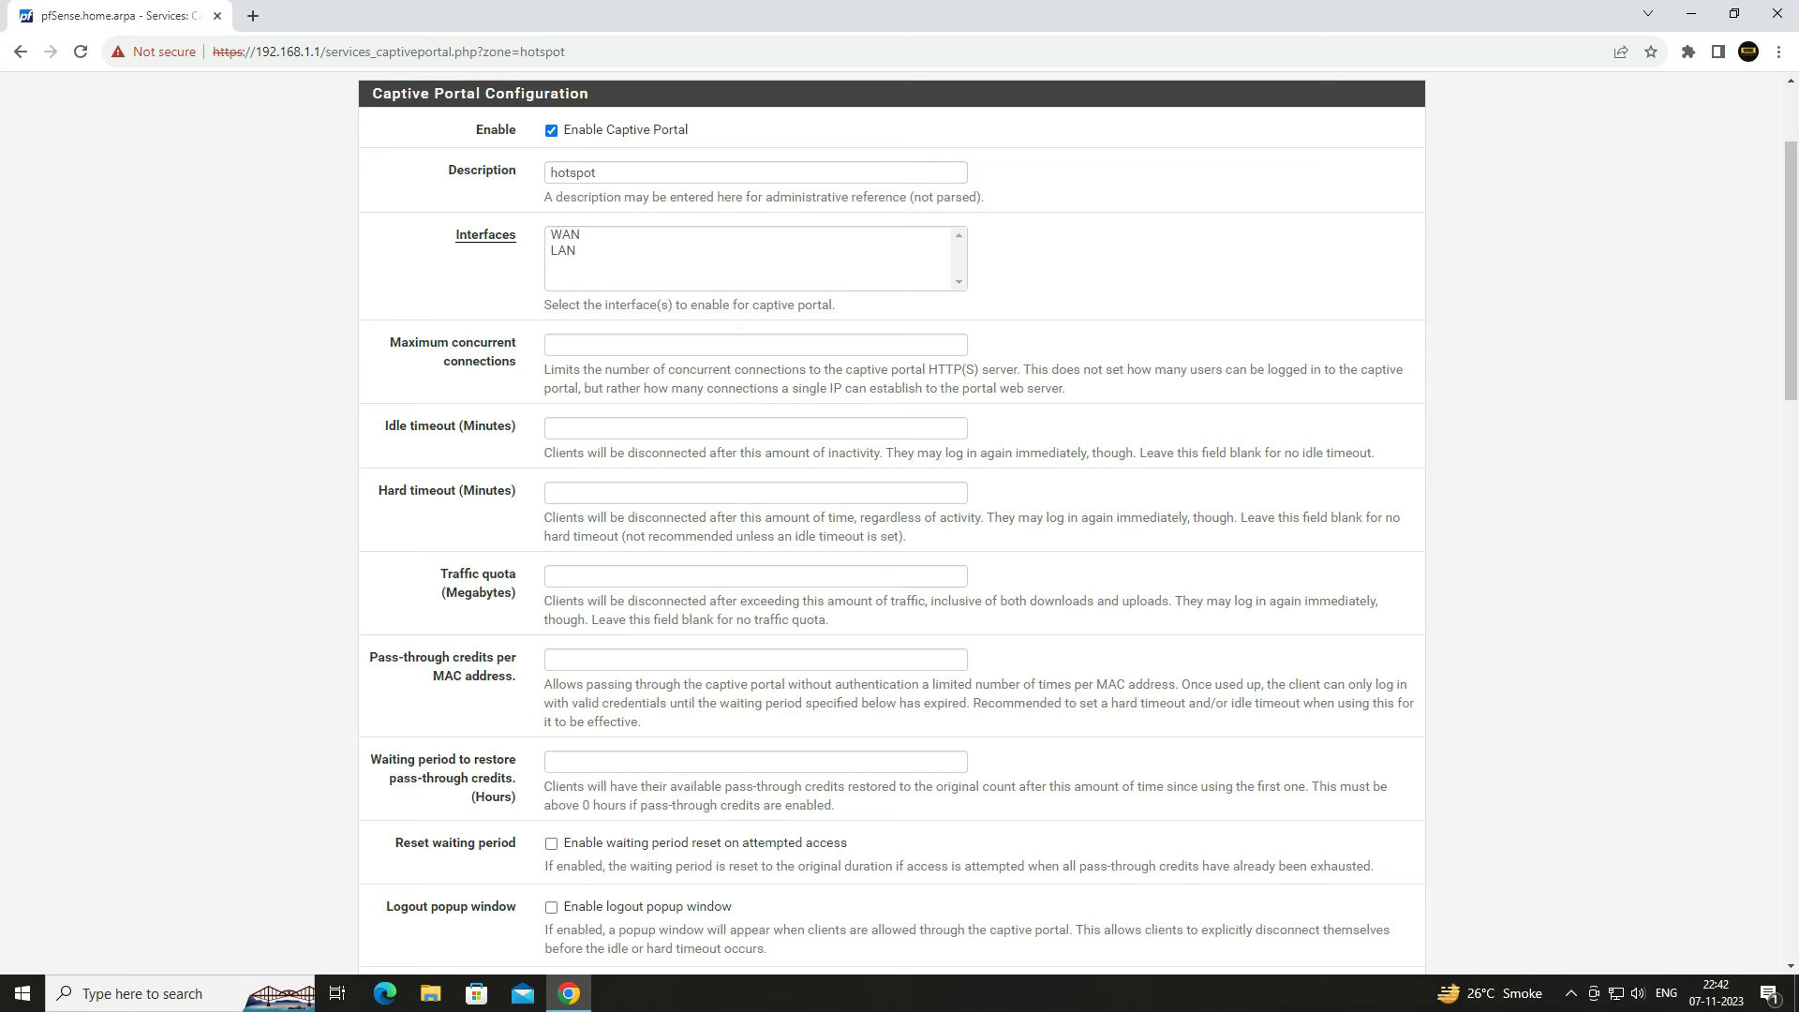
{"action": "left_click", "coordinate": [563, 251]}
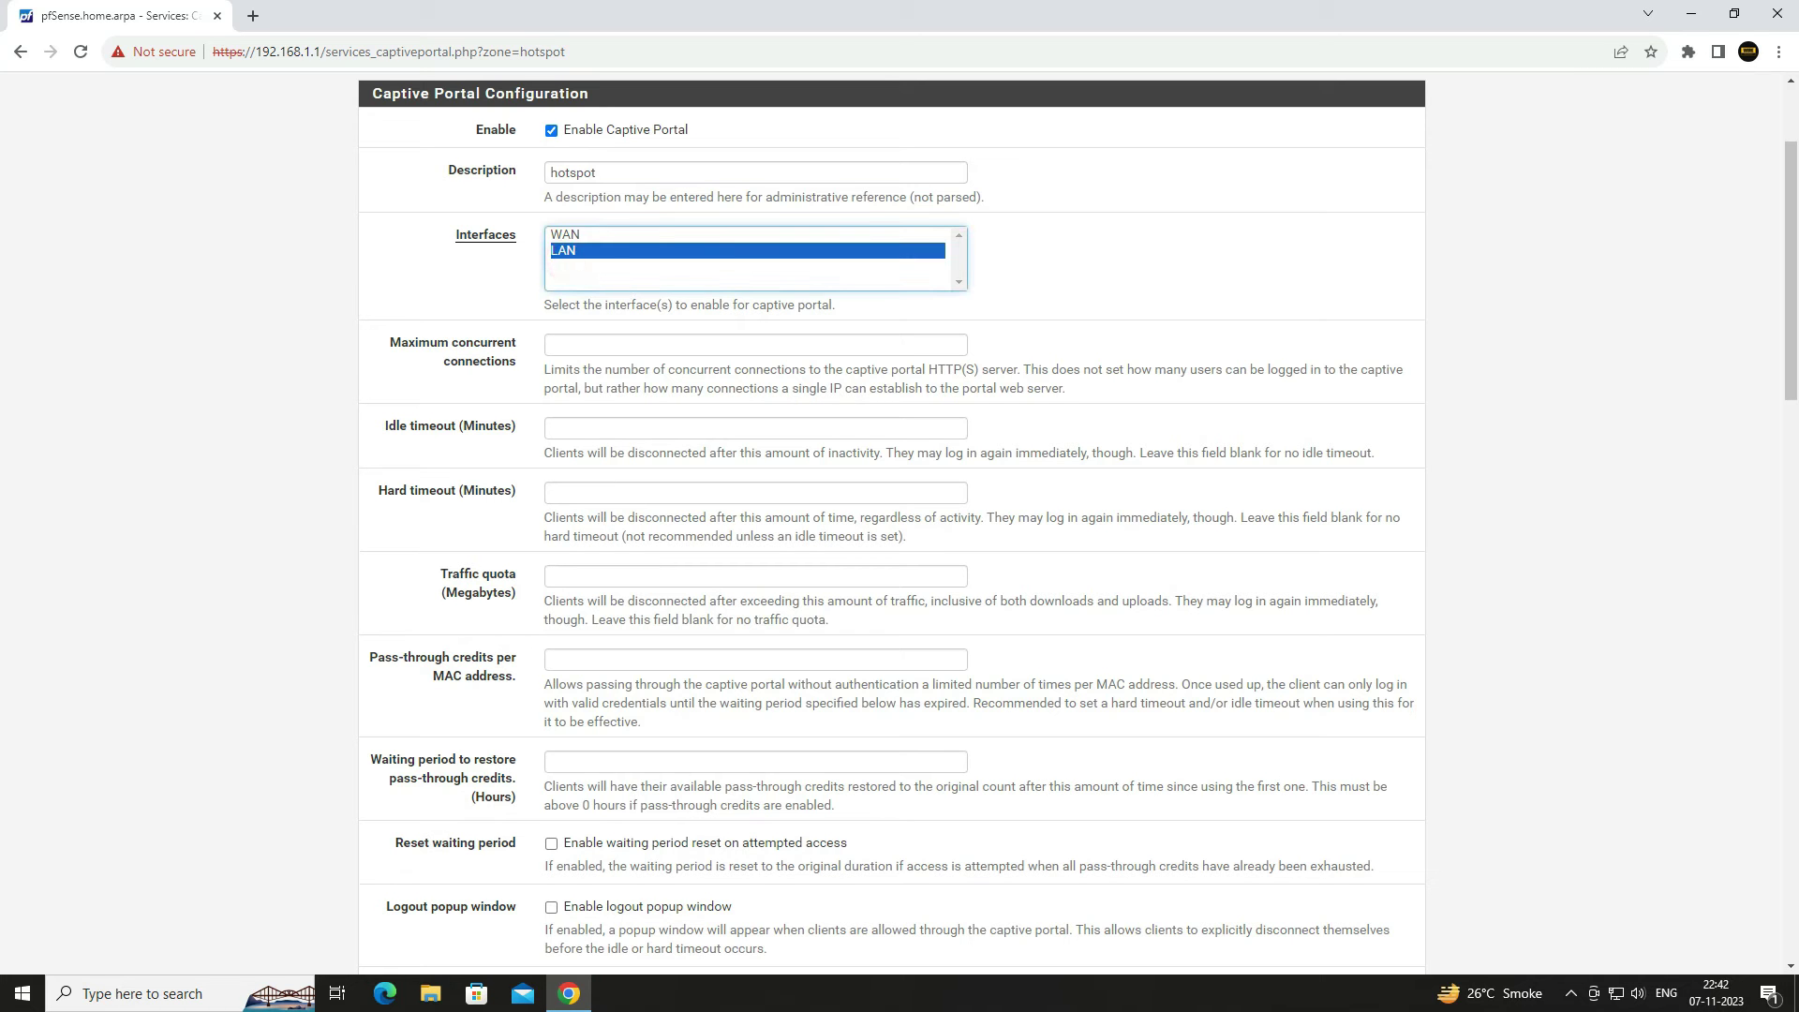
- Set maximum concurrent connections to 1 and review the Hard timeout and Traffic quota settings
{"action": "scroll", "coordinate": [892, 525], "scroll_direction": "down", "scroll_amount": 3}
{"action": "scroll", "coordinate": [892, 525], "scroll_direction": "up", "scroll_amount": 3}
{"action": "left_click", "coordinate": [954, 341]}
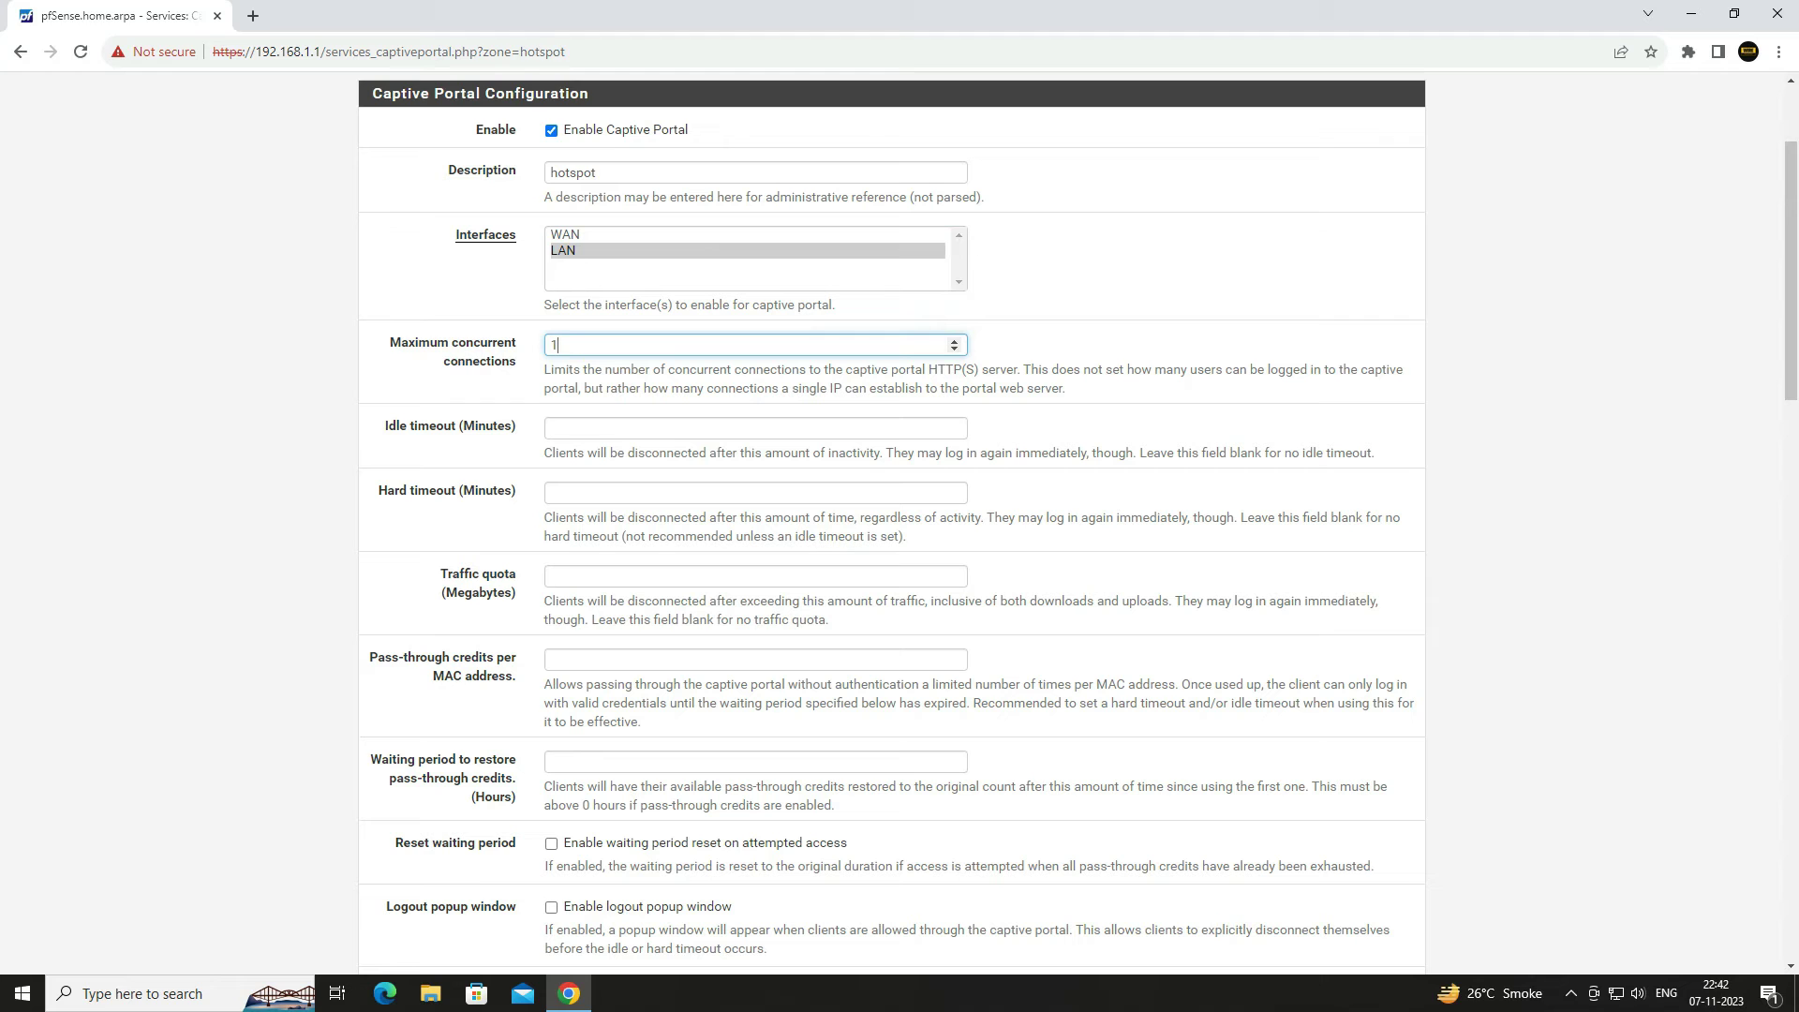
{"action": "left_click_drag", "start_coordinate": [385, 425], "coordinate": [517, 427]}
{"action": "scroll", "coordinate": [517, 426], "scroll_direction": "down", "scroll_amount": 2}
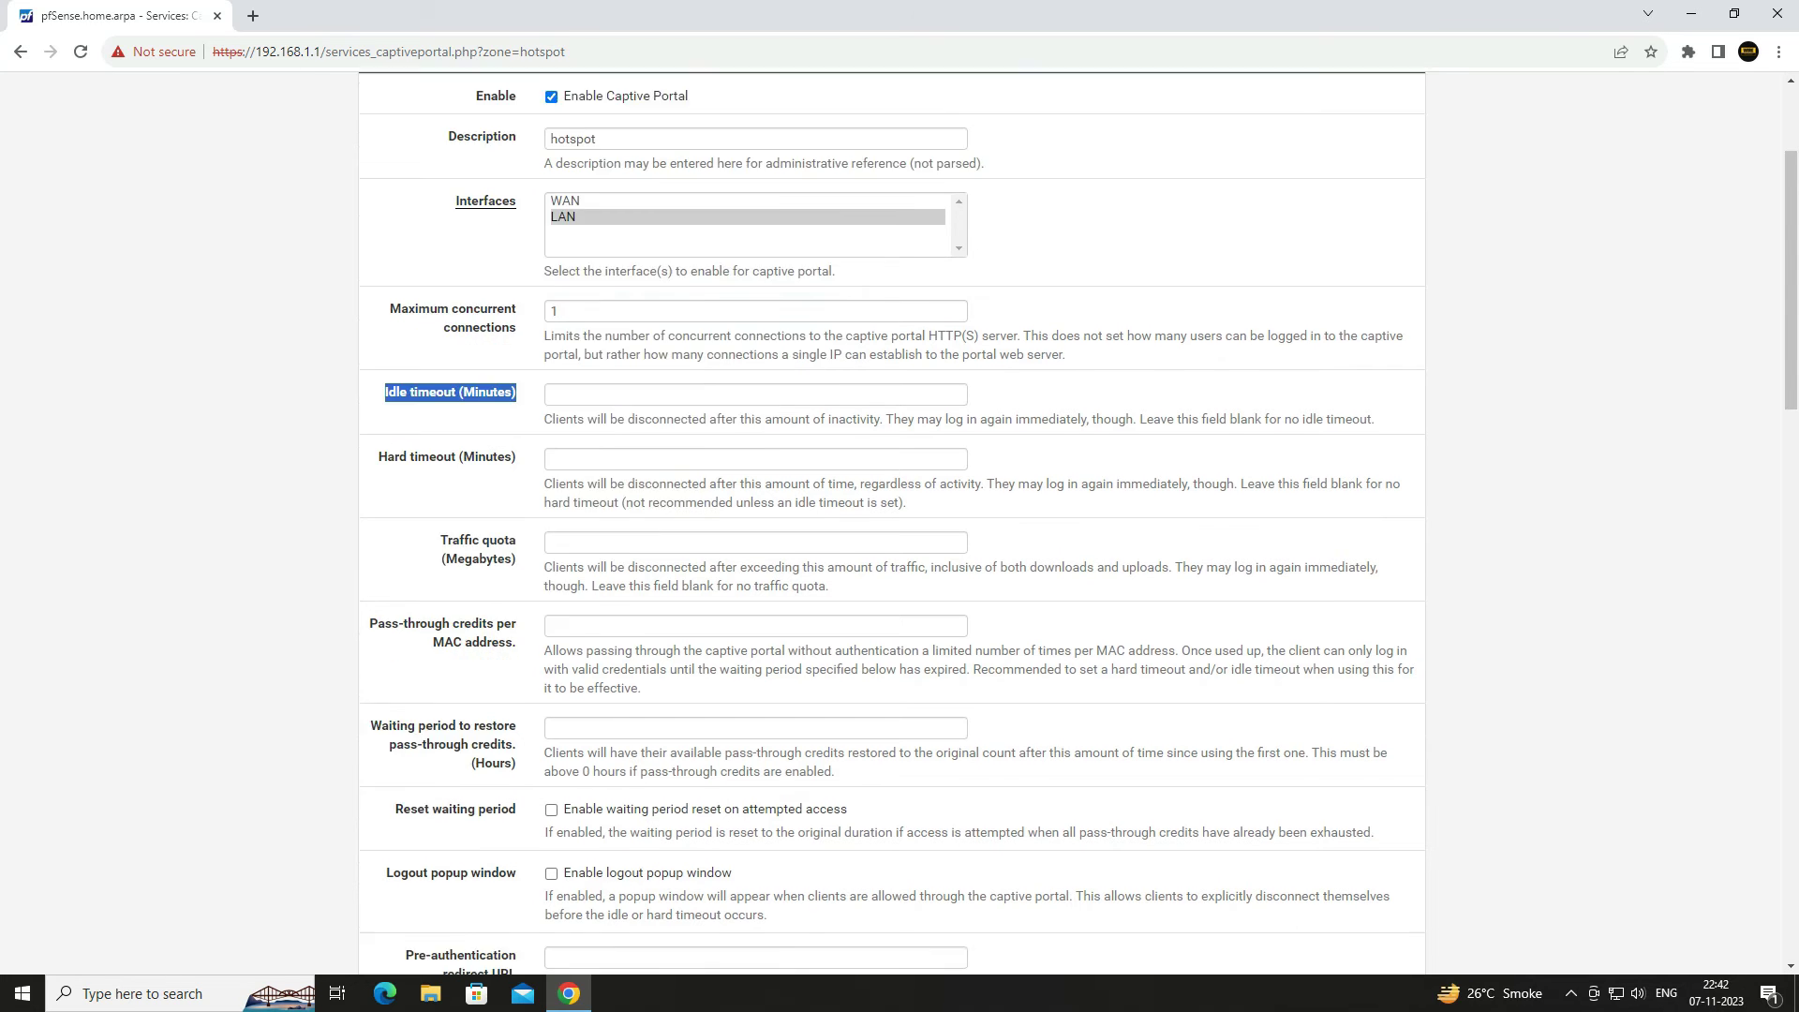
{"action": "left_click_drag", "start_coordinate": [379, 303], "coordinate": [517, 304]}
{"action": "scroll", "coordinate": [517, 304], "scroll_direction": "down", "scroll_amount": 2}
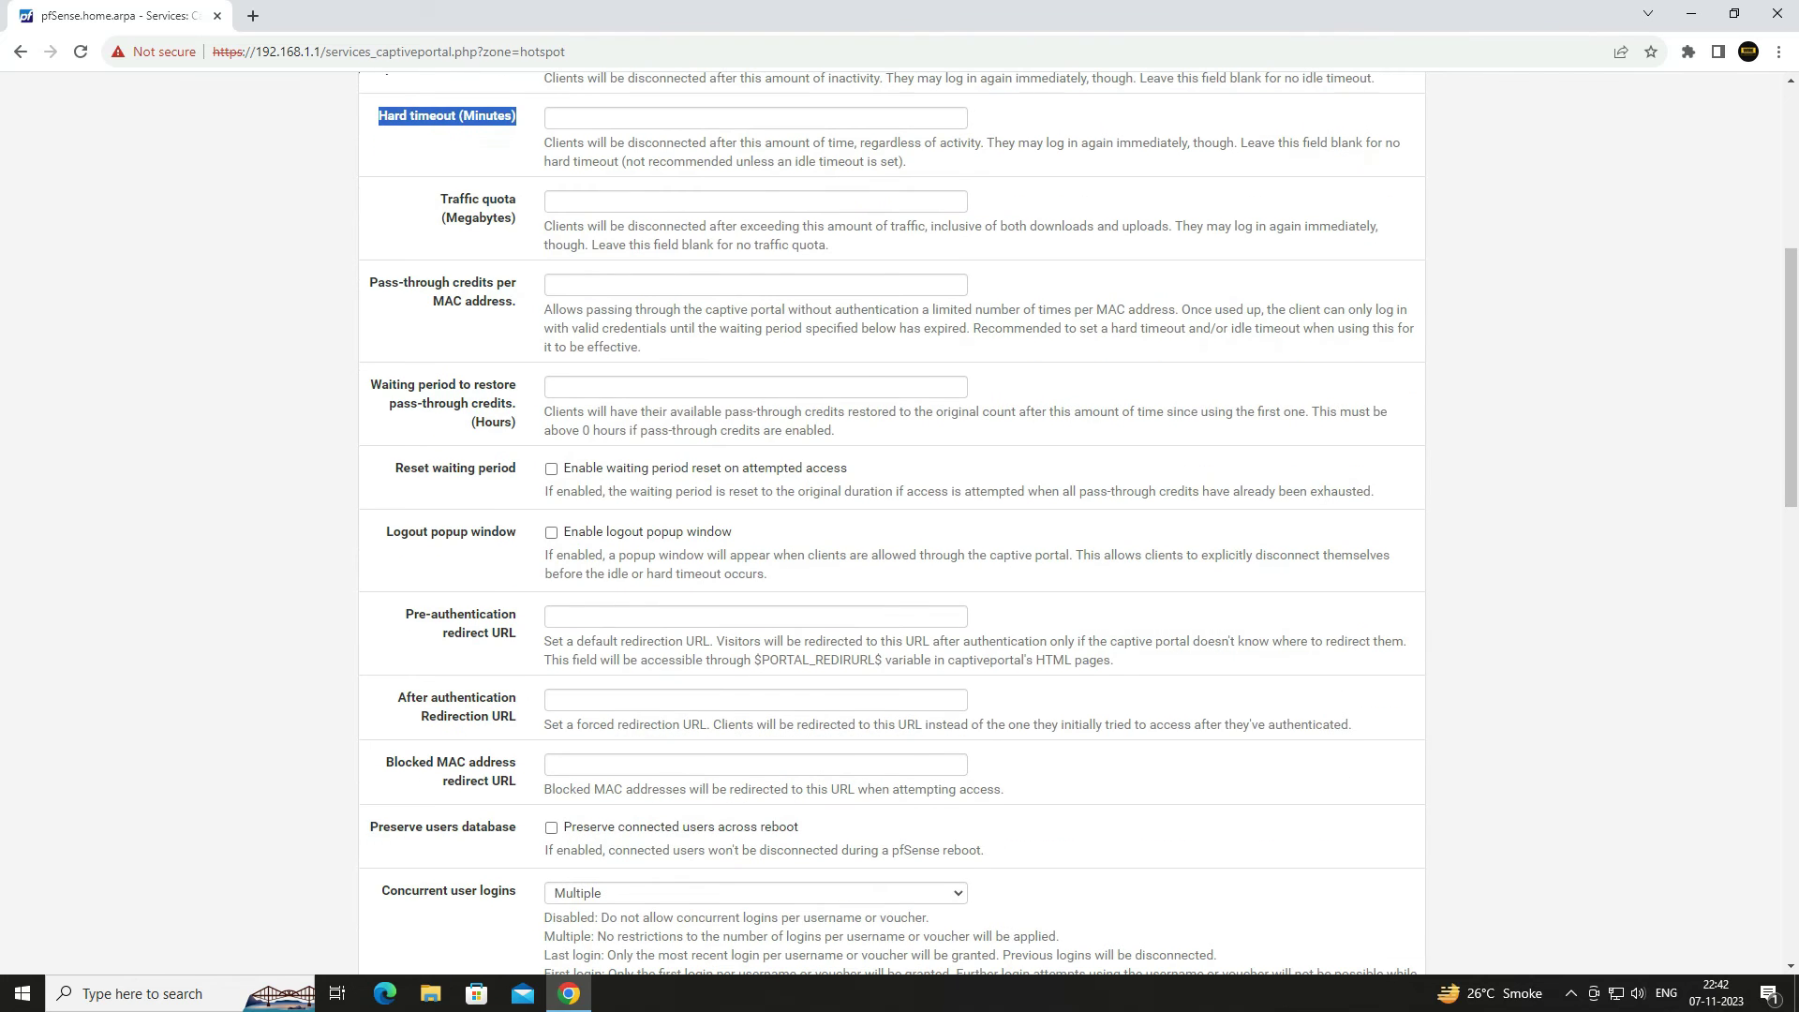
{"action": "left_click_drag", "start_coordinate": [440, 199], "coordinate": [517, 200]}
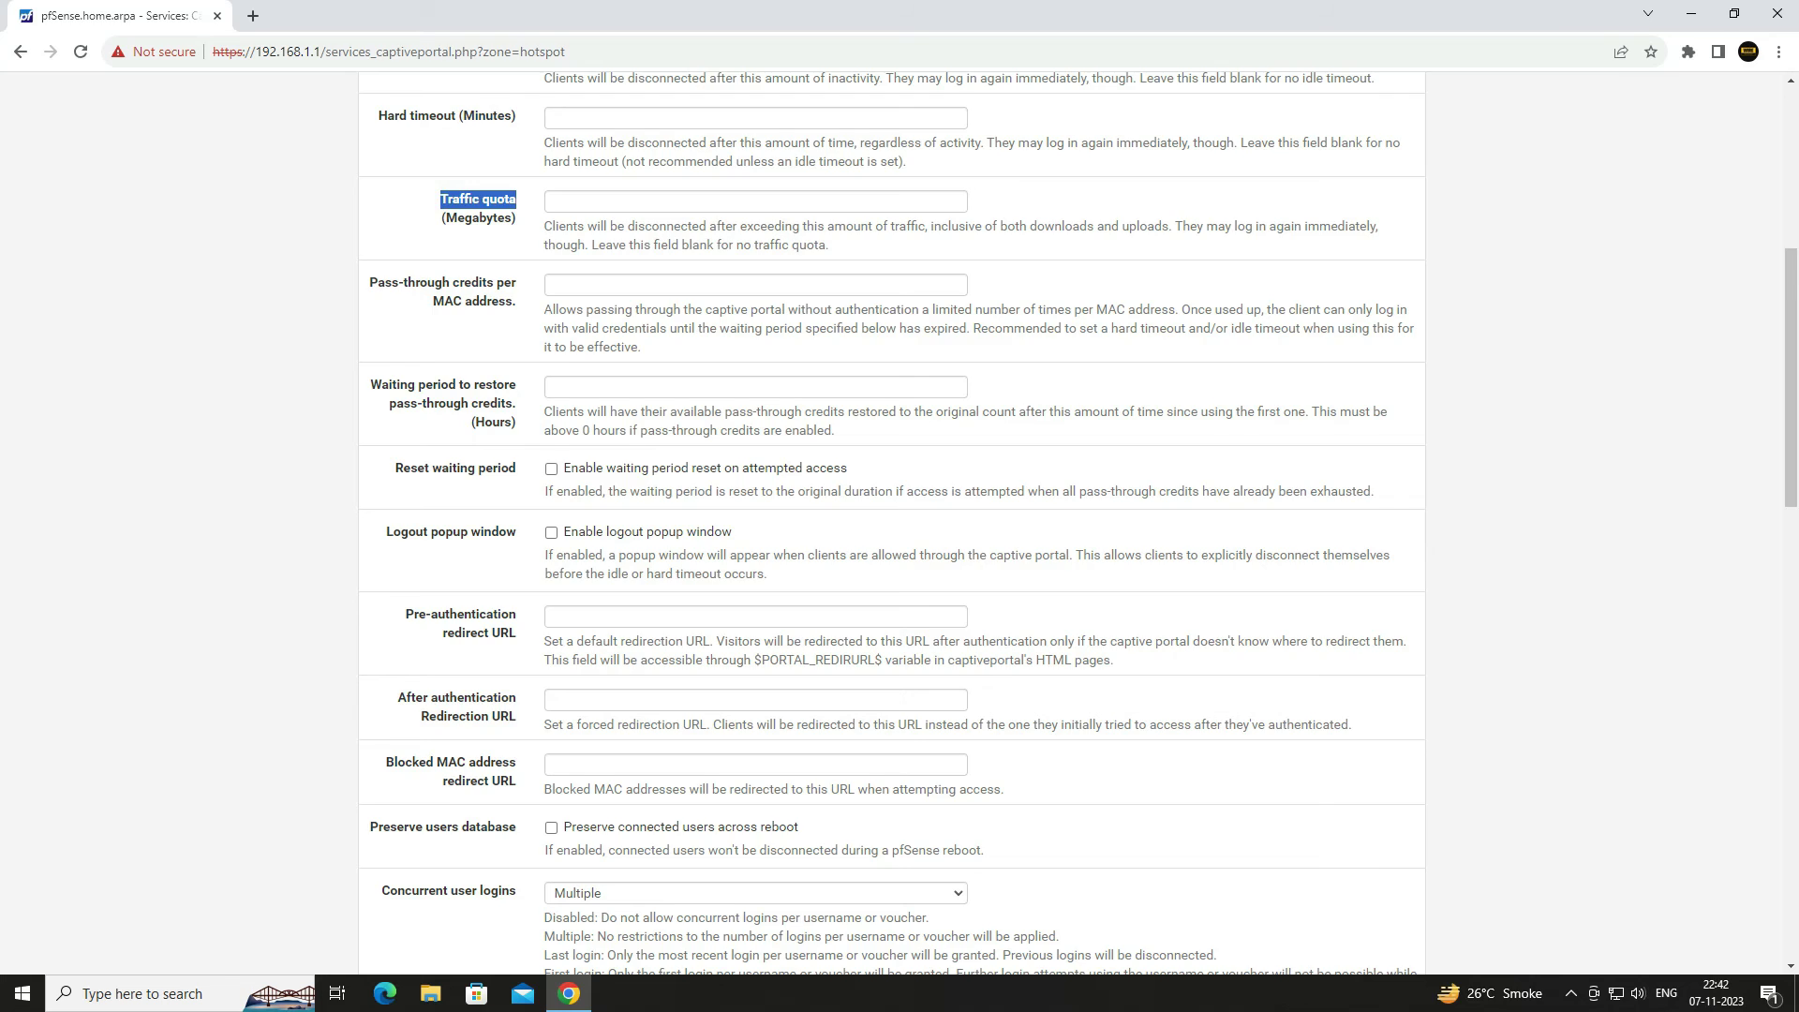
{"action": "scroll", "coordinate": [893, 522], "scroll_direction": "down", "scroll_amount": 9}
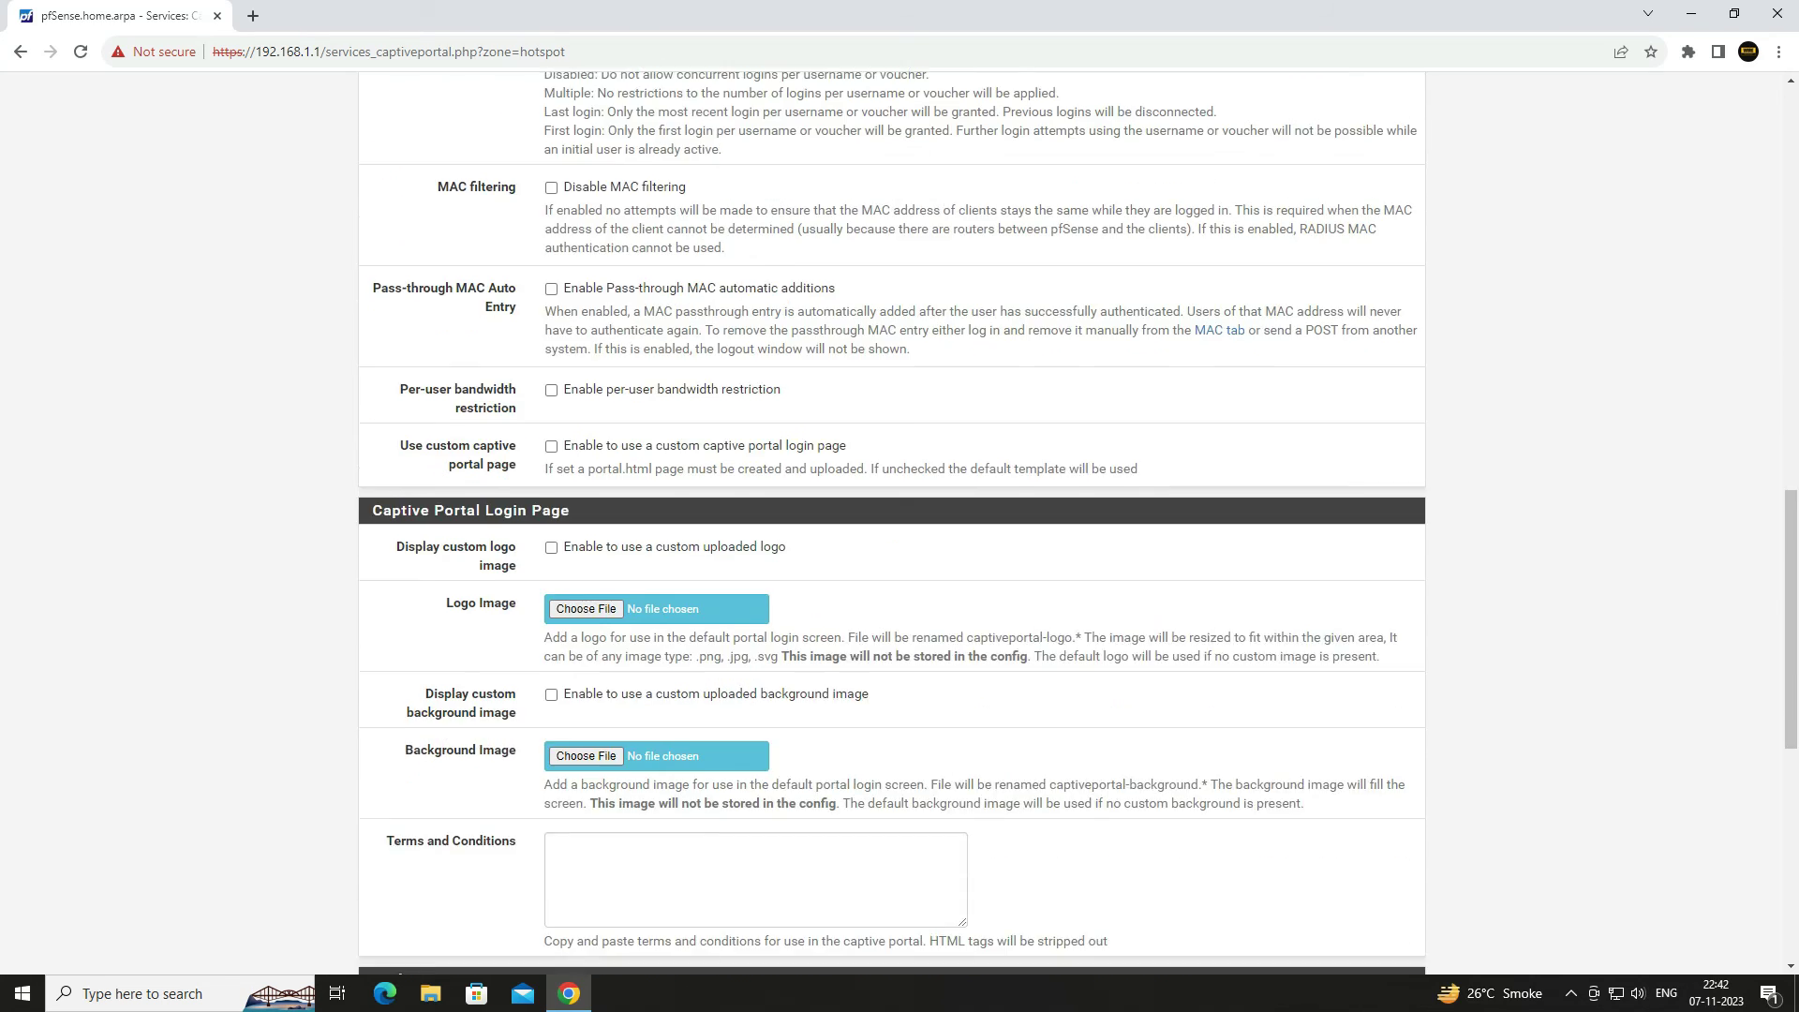
{"action": "scroll", "coordinate": [892, 523], "scroll_direction": "down", "scroll_amount": 5}
- Keep the backend authentication method, choose Local Database as authentication server, and save the zone
{"action": "scroll", "coordinate": [892, 523], "scroll_direction": "down", "scroll_amount": 2}
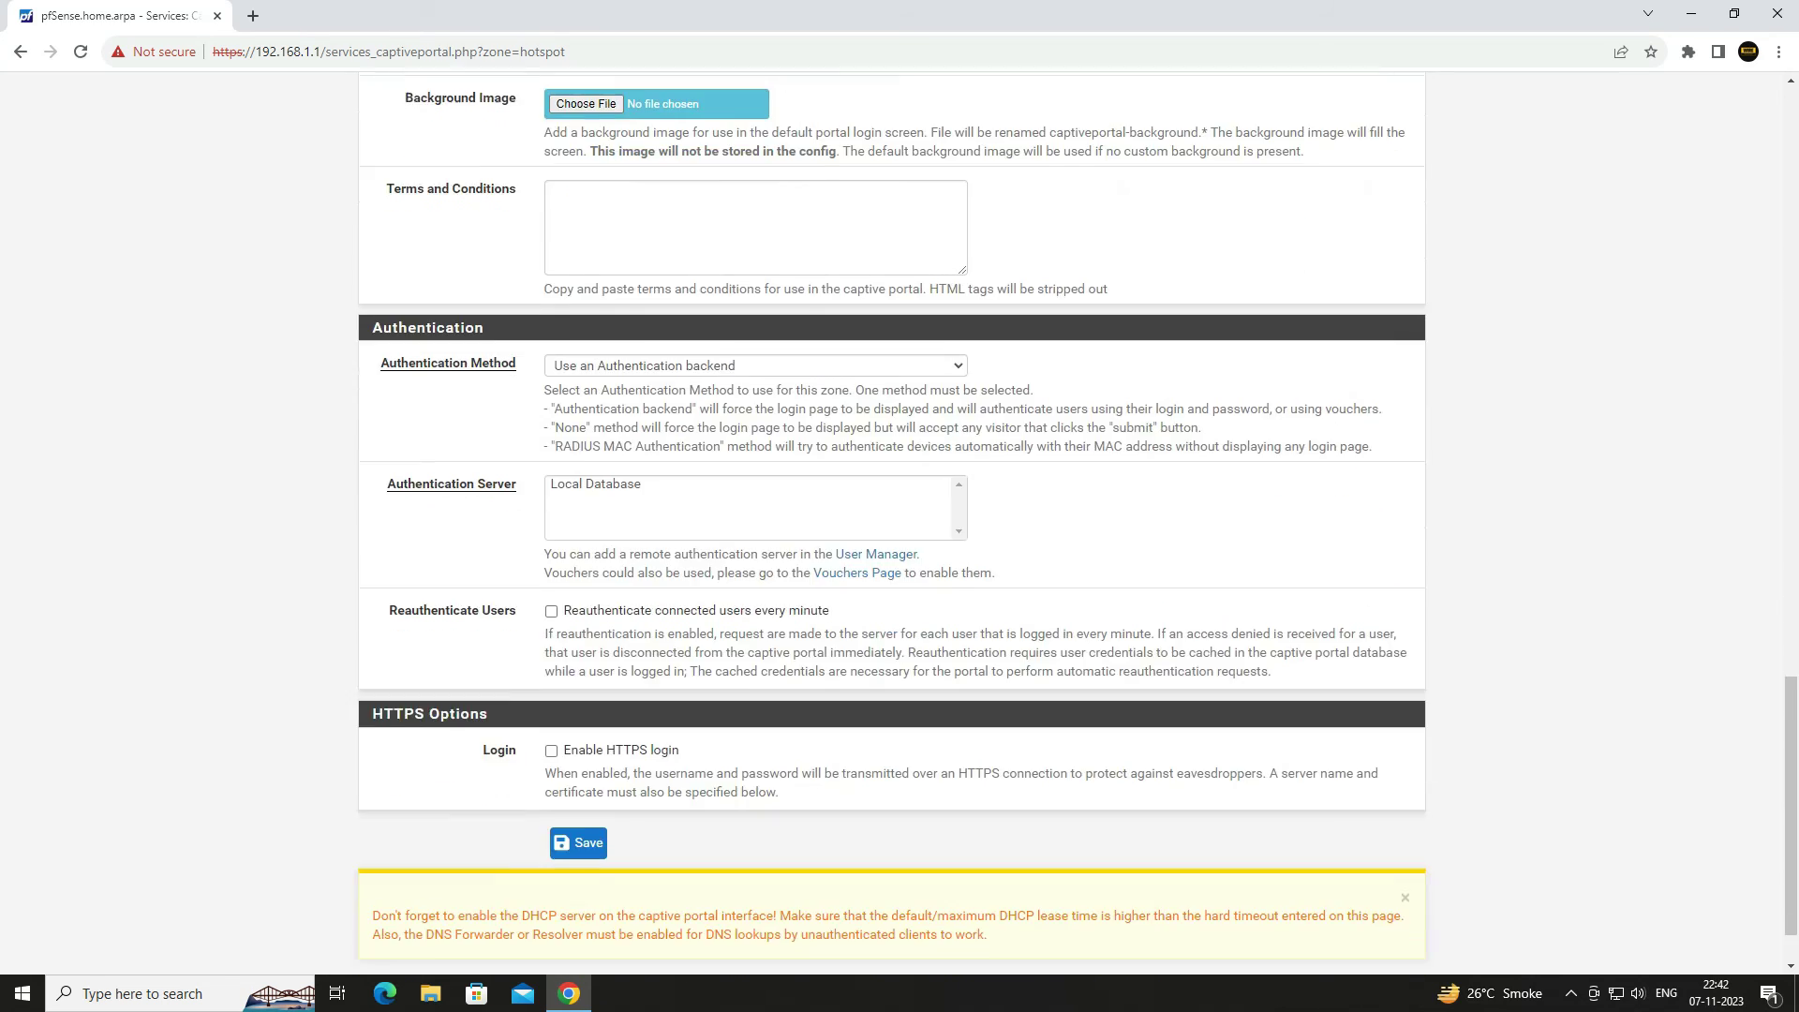
{"action": "left_click", "coordinate": [586, 361]}
{"action": "left_click", "coordinate": [586, 361]}
{"action": "scroll", "coordinate": [586, 362], "scroll_direction": "down", "scroll_amount": 1}
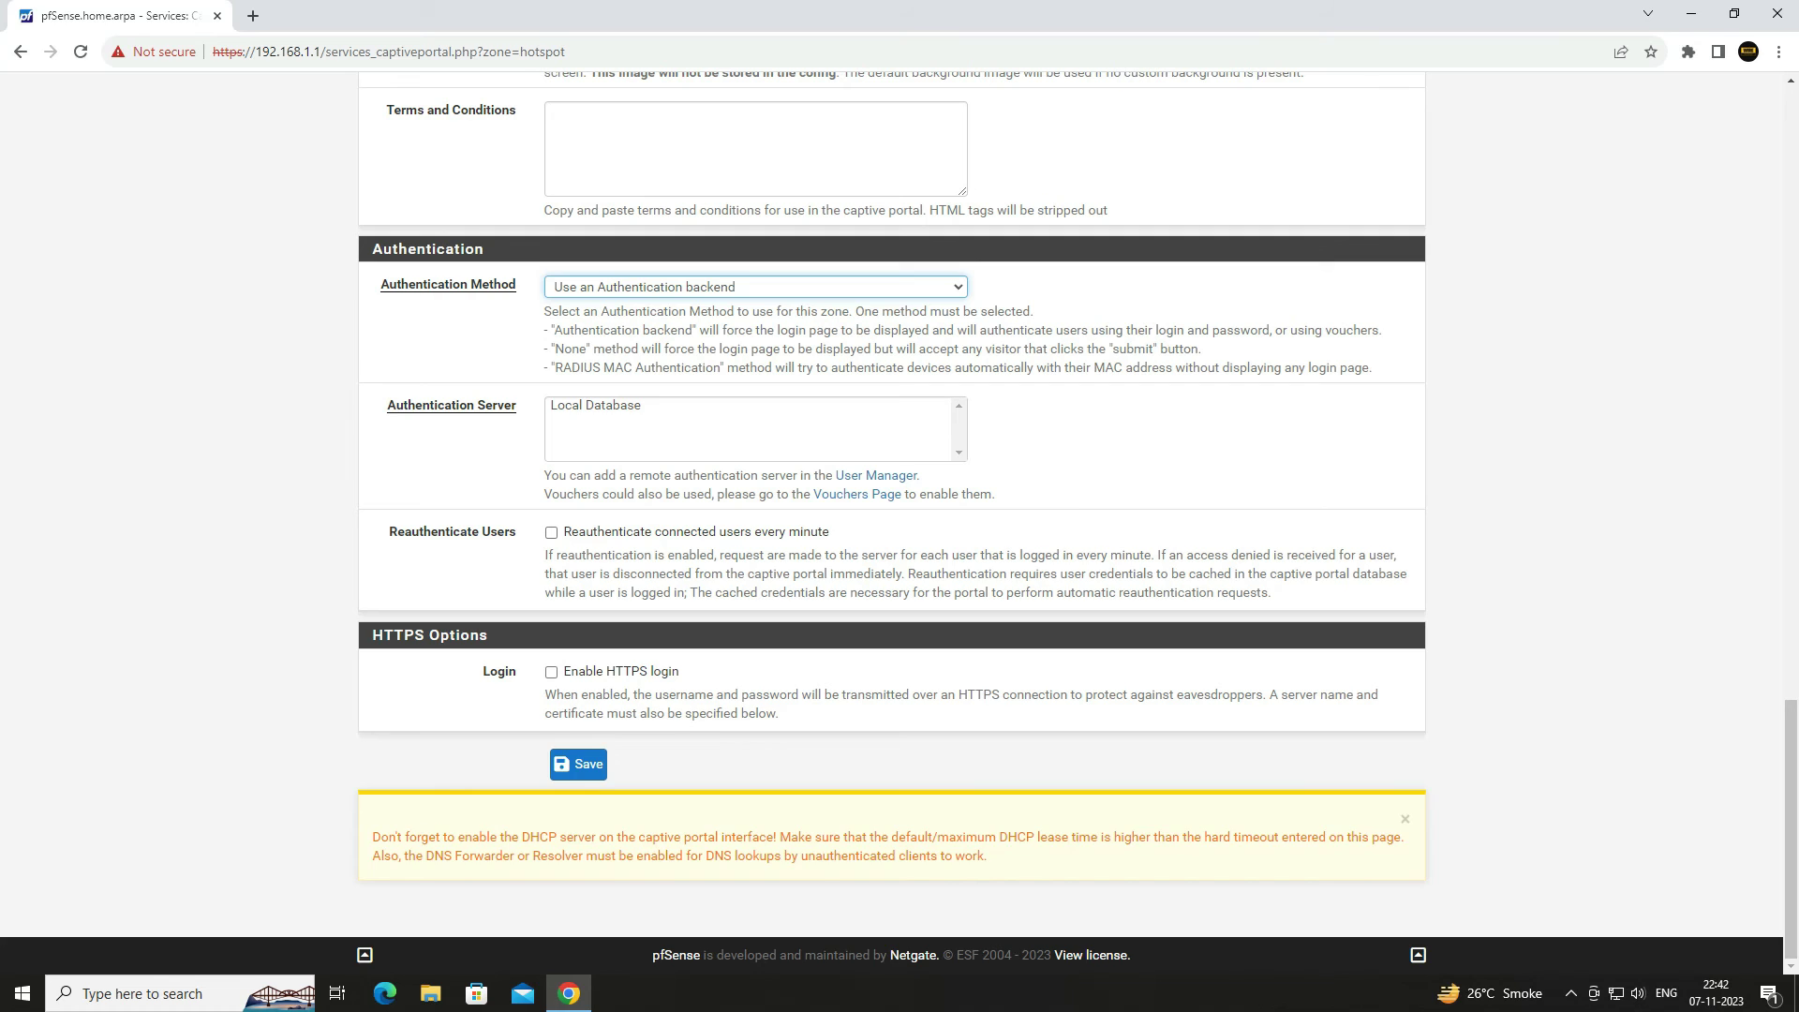
{"action": "left_click", "coordinate": [596, 406]}
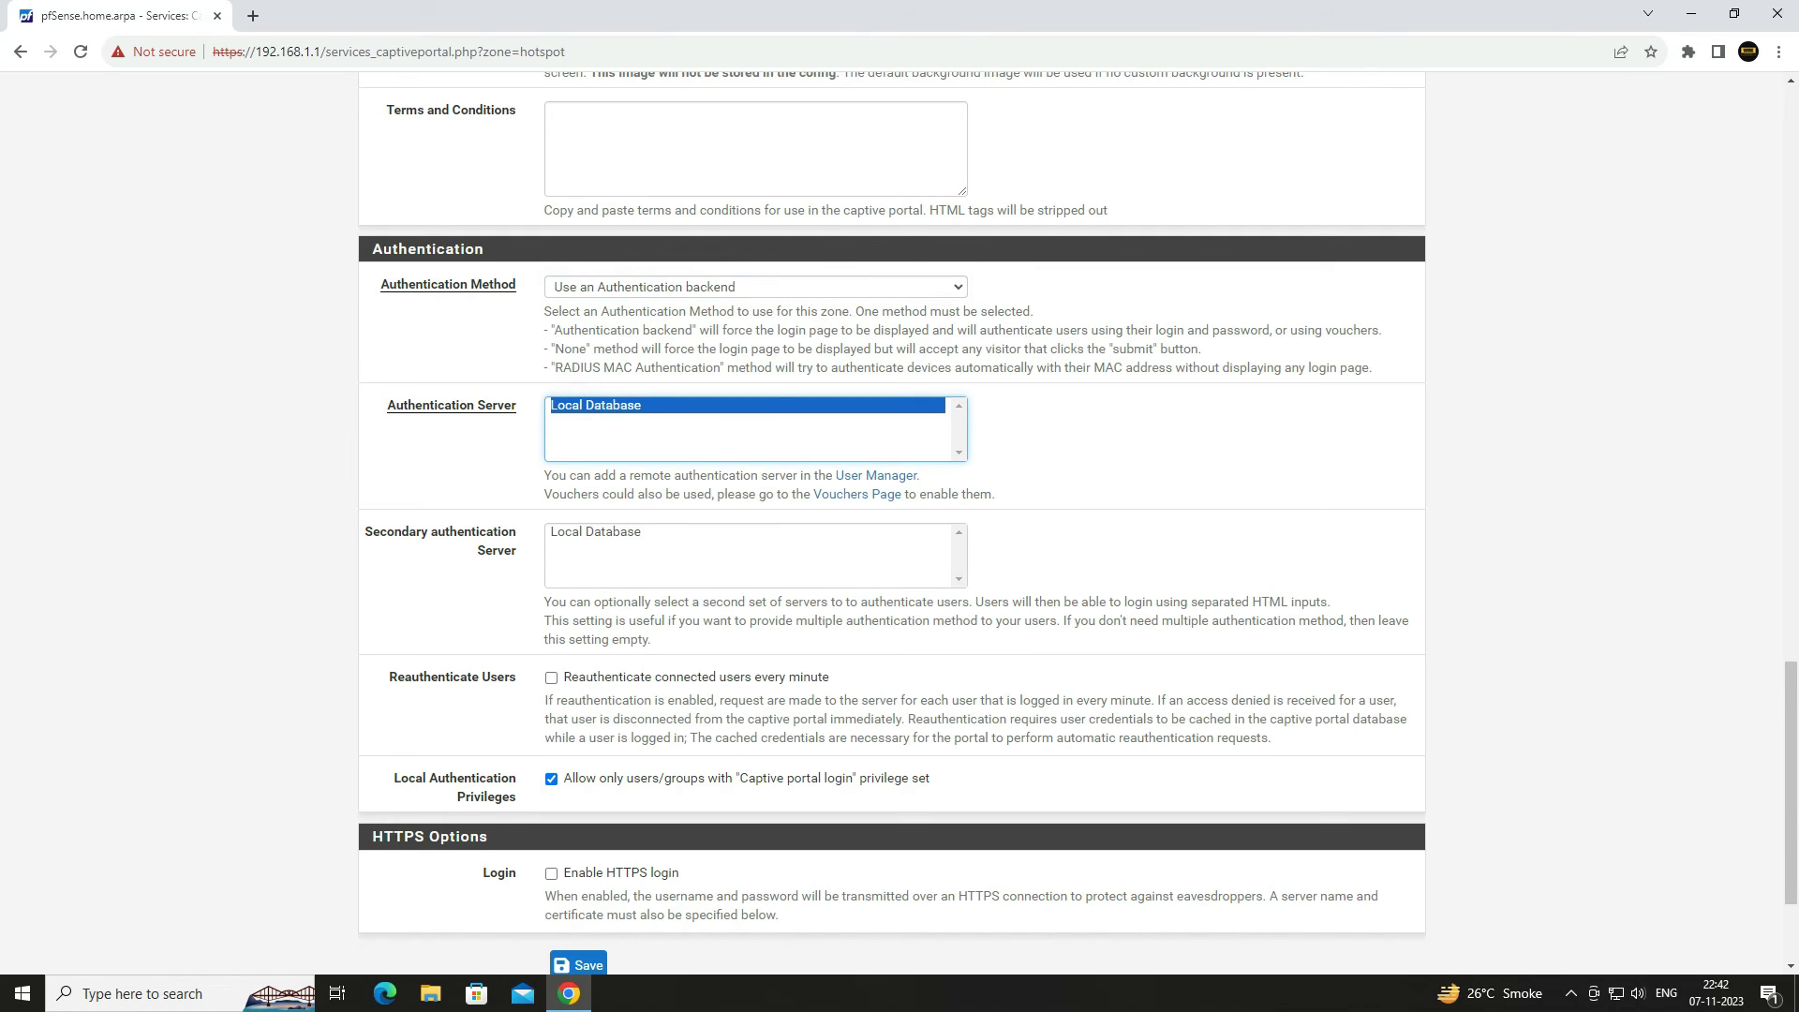
{"action": "scroll", "coordinate": [581, 764], "scroll_direction": "down", "scroll_amount": 2}
{"action": "left_click", "coordinate": [579, 764]}
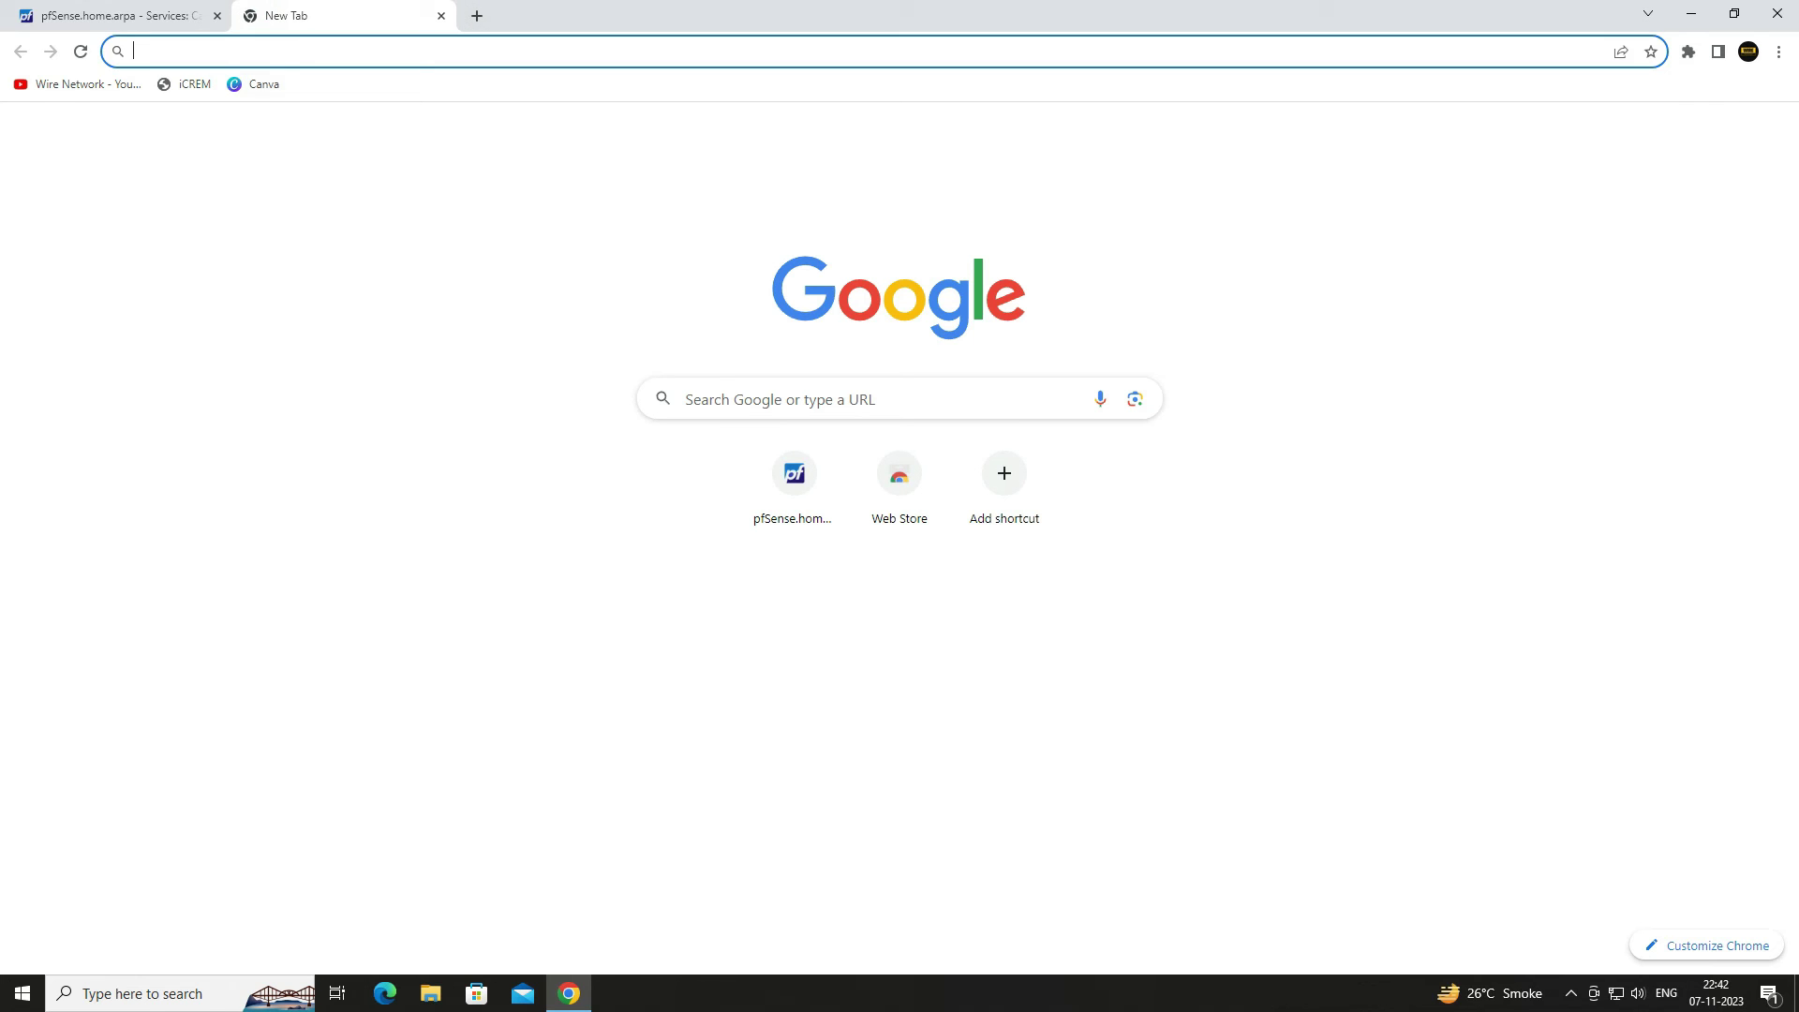
- Open the Canva bookmark, which redirects to the Hotspot captive portal login page
{"action": "left_click", "coordinate": [254, 84]}
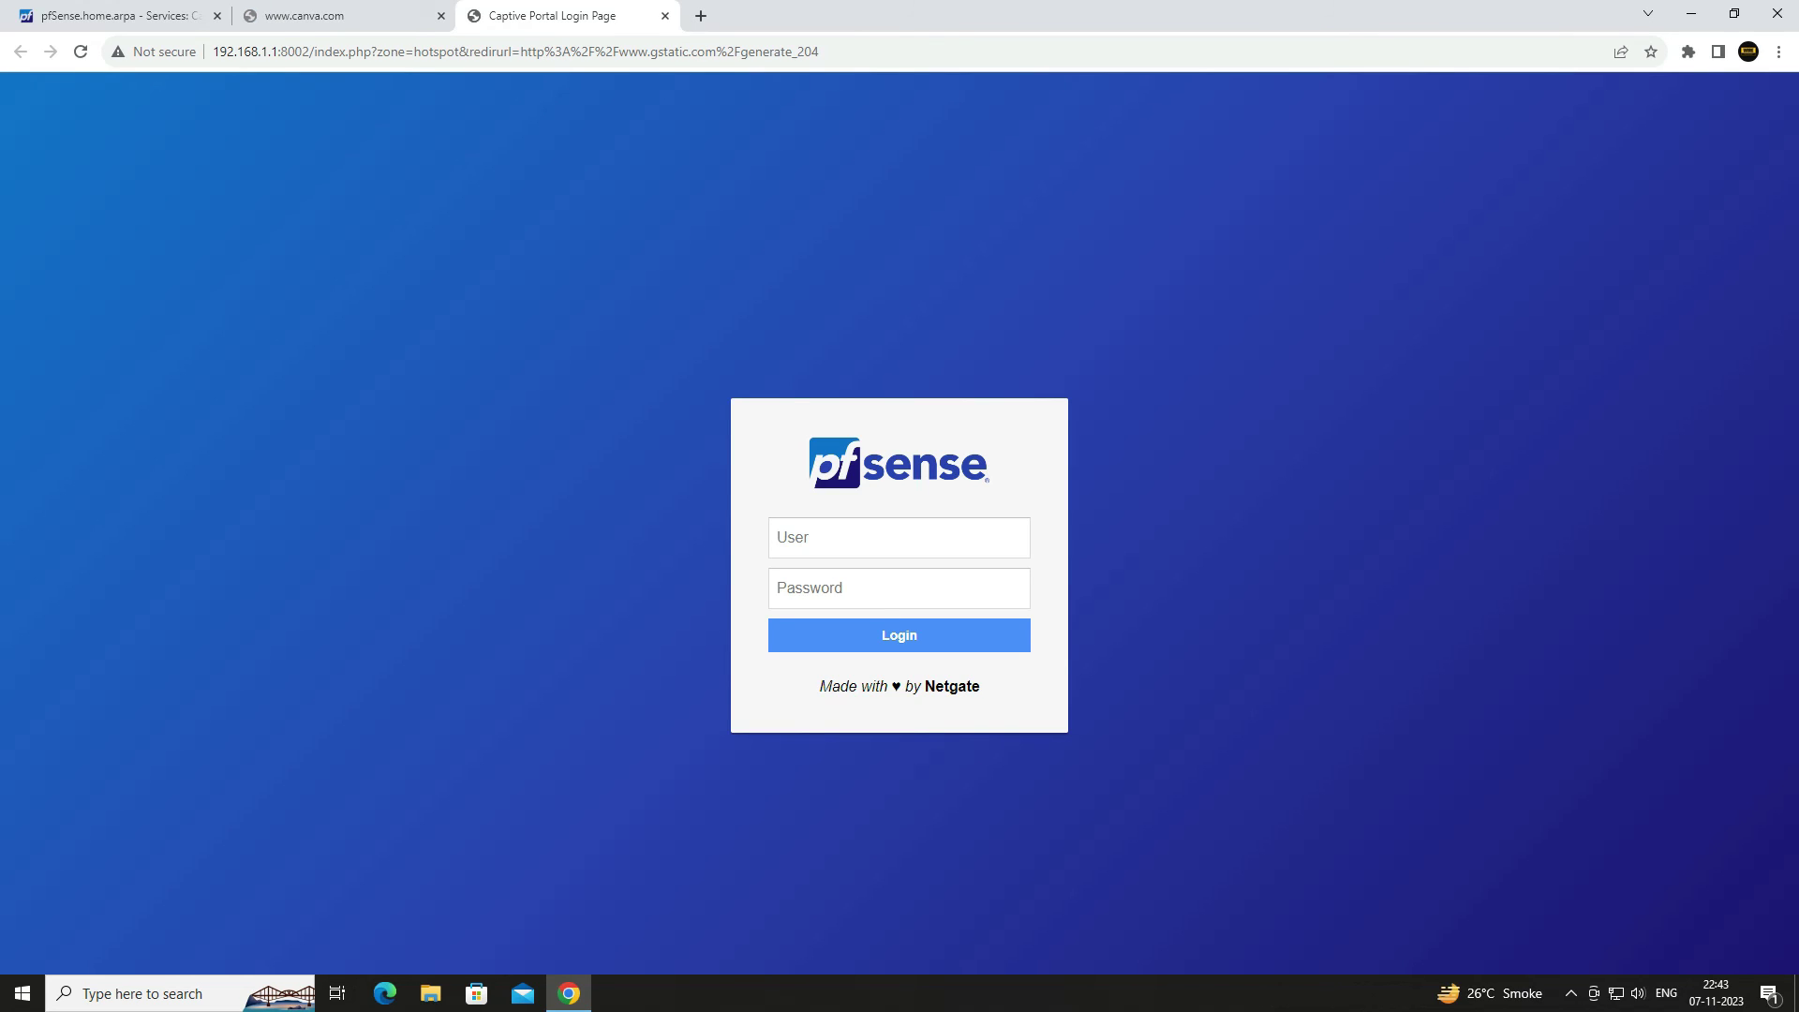
- Log in to the captive portal as wire with its password and dismiss Chrome's save-password offer
{"action": "left_click", "coordinate": [860, 538]}
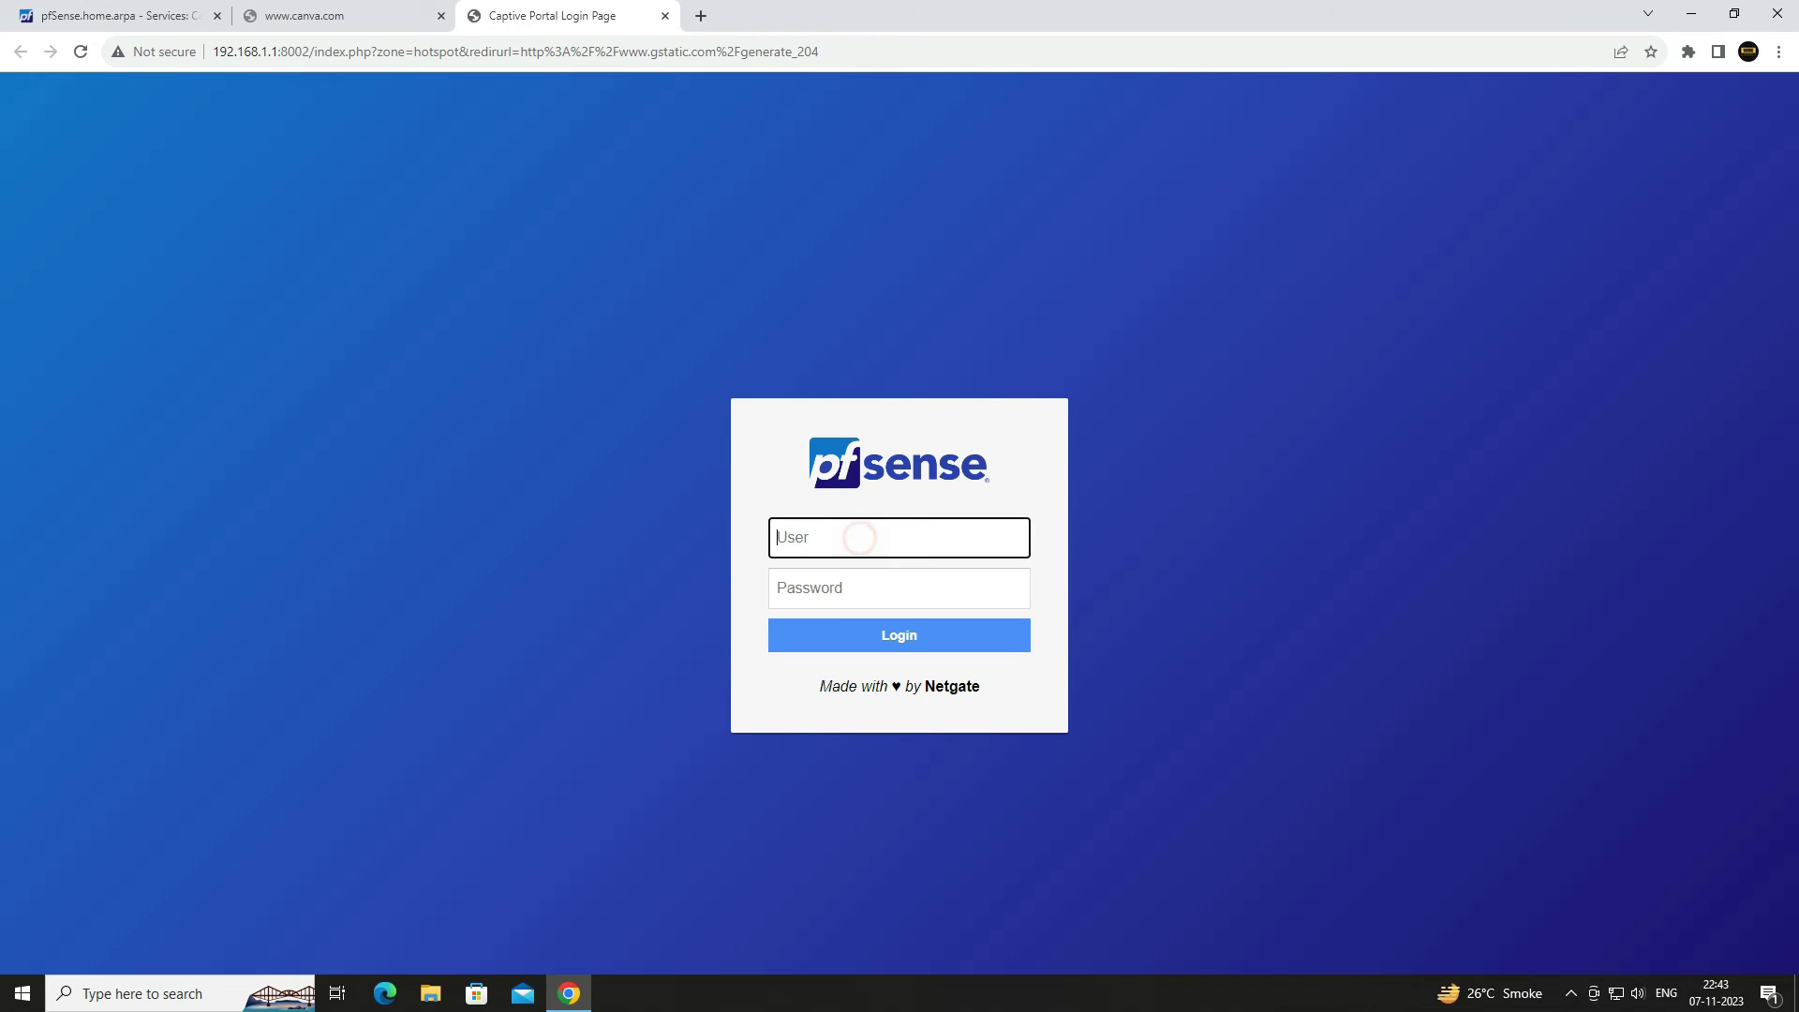
{"action": "type", "text": "wire"}
{"action": "key", "text": "Tab"}
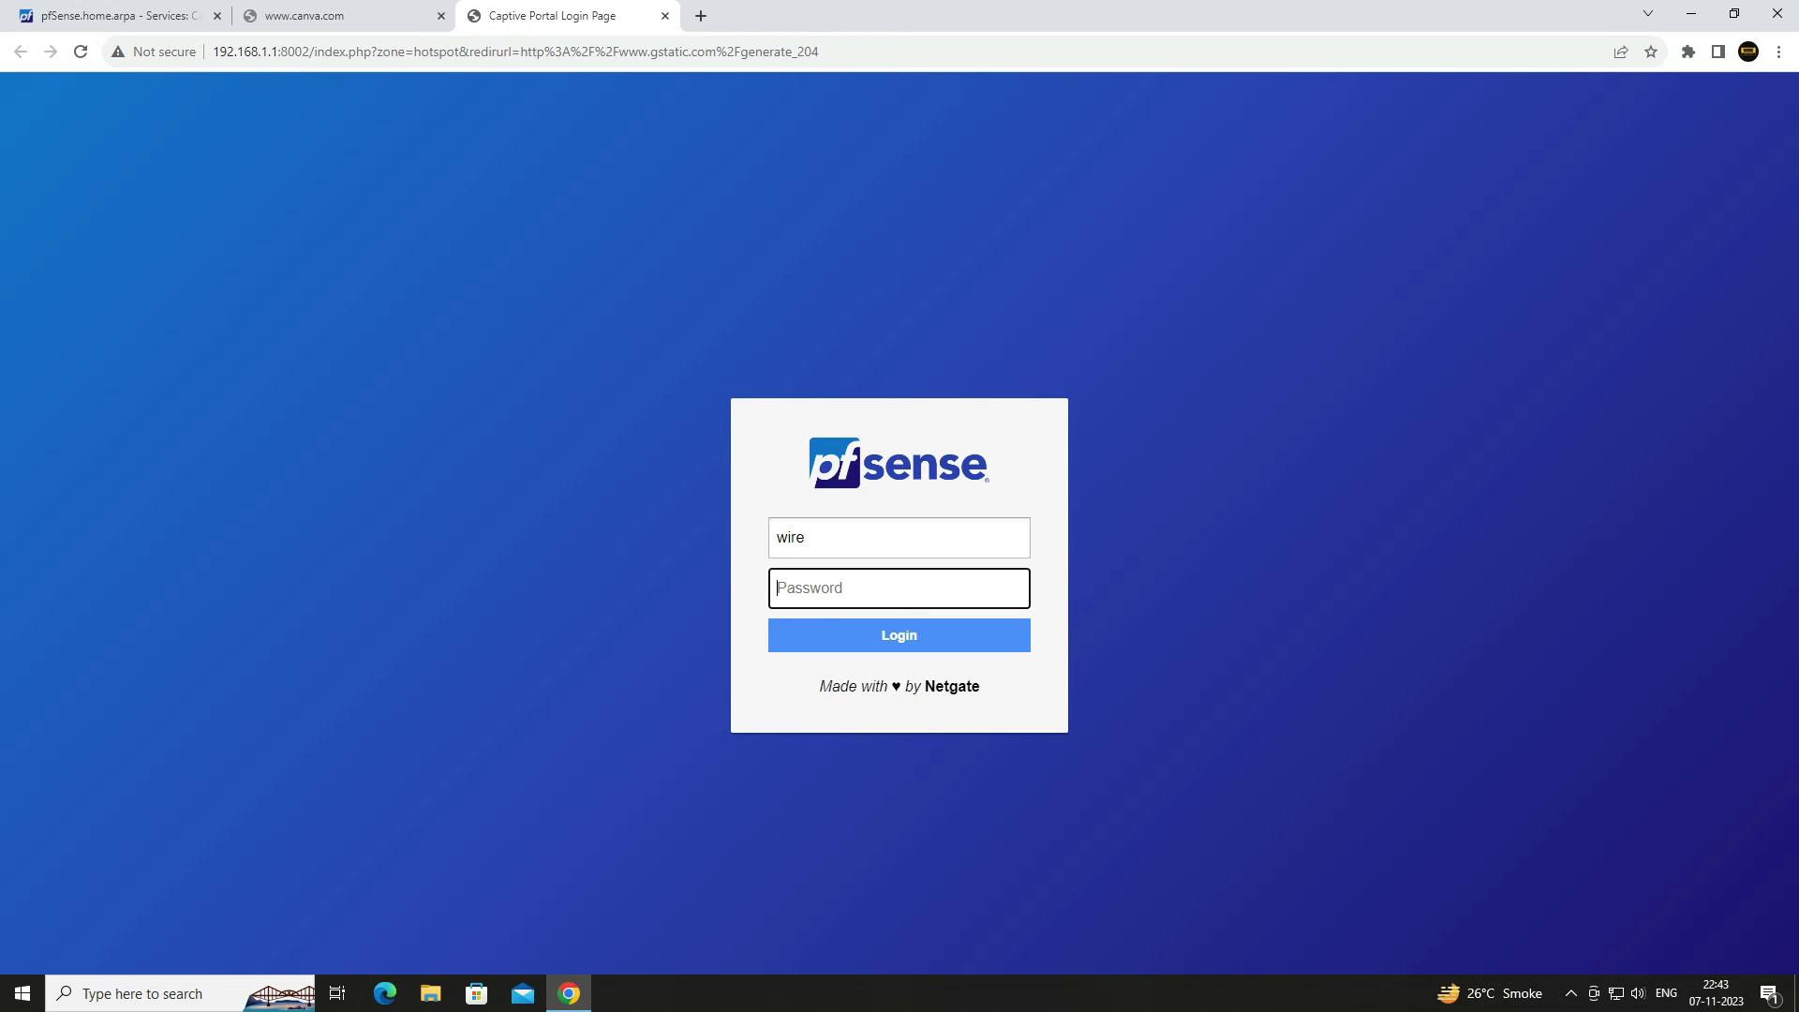
{"action": "type", "text": "••••••••••"}
{"action": "key", "text": "Return"}
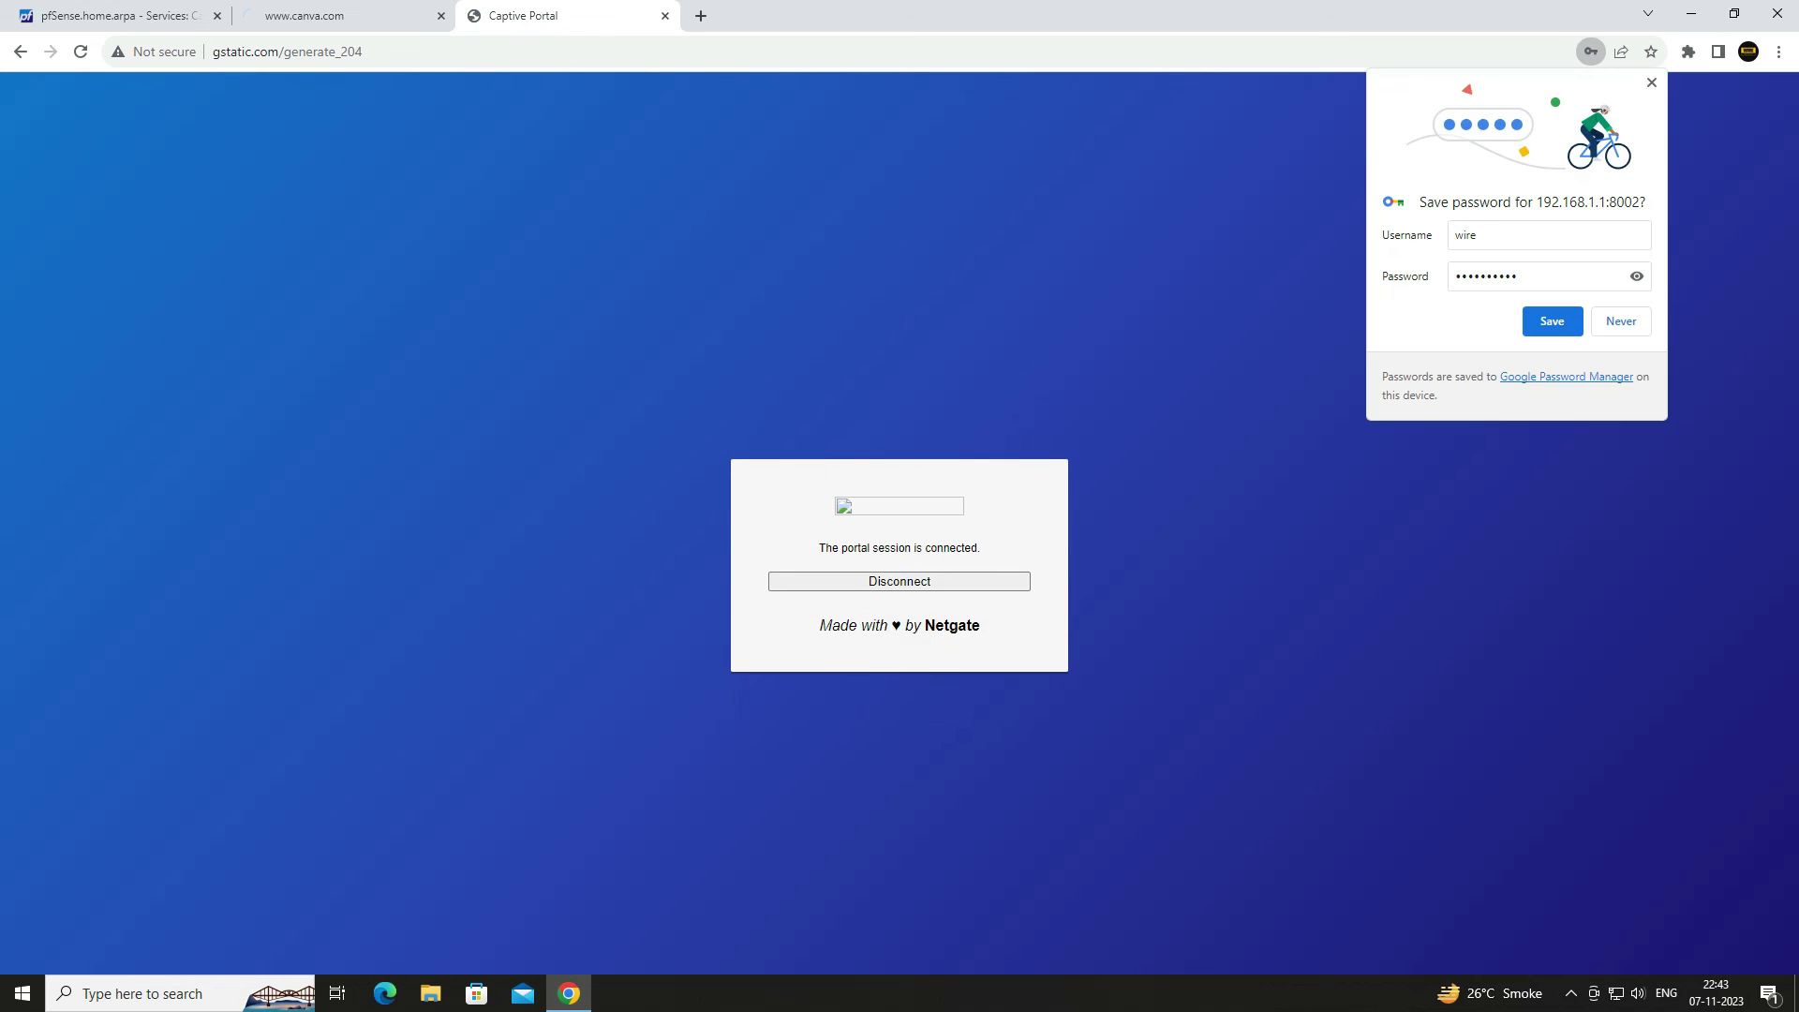
{"action": "left_click", "coordinate": [1622, 322]}
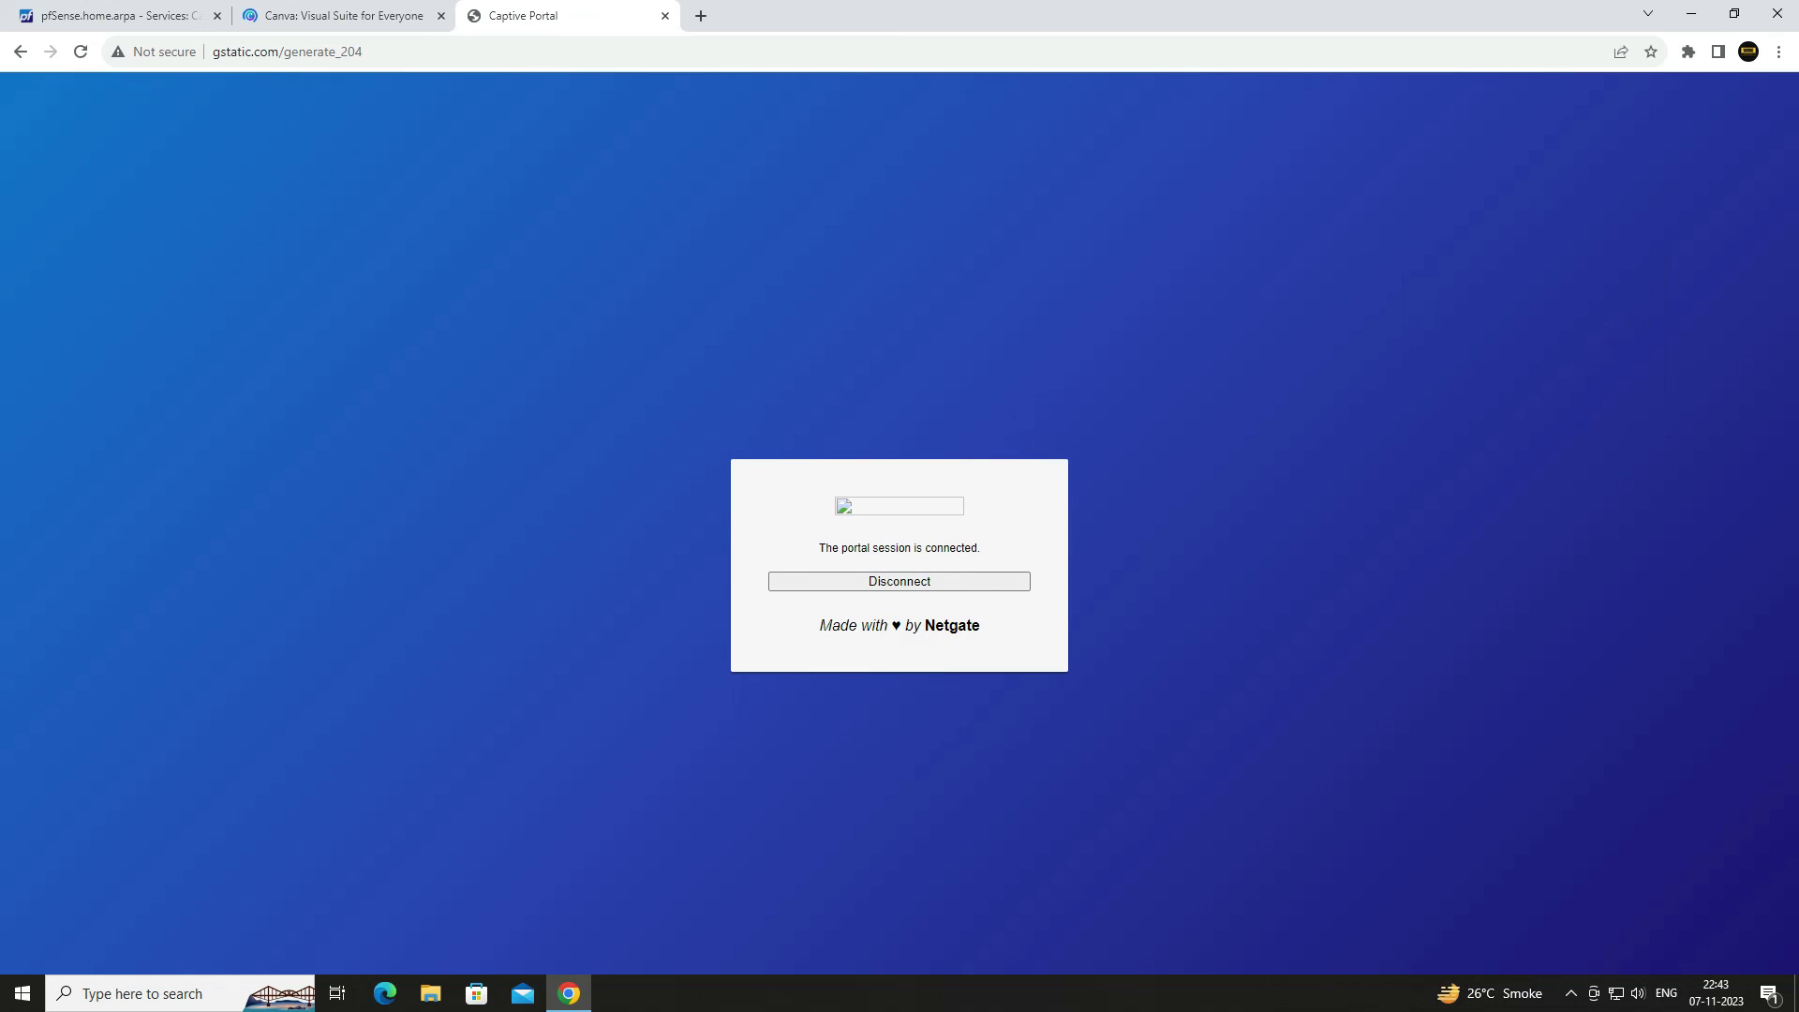
- Open the Canva website in a new tab through the connected portal
{"action": "left_click_drag", "start_coordinate": [956, 548], "coordinate": [818, 548]}
{"action": "left_click", "coordinate": [693, 319]}
{"action": "key", "text": "ctrl+t"}
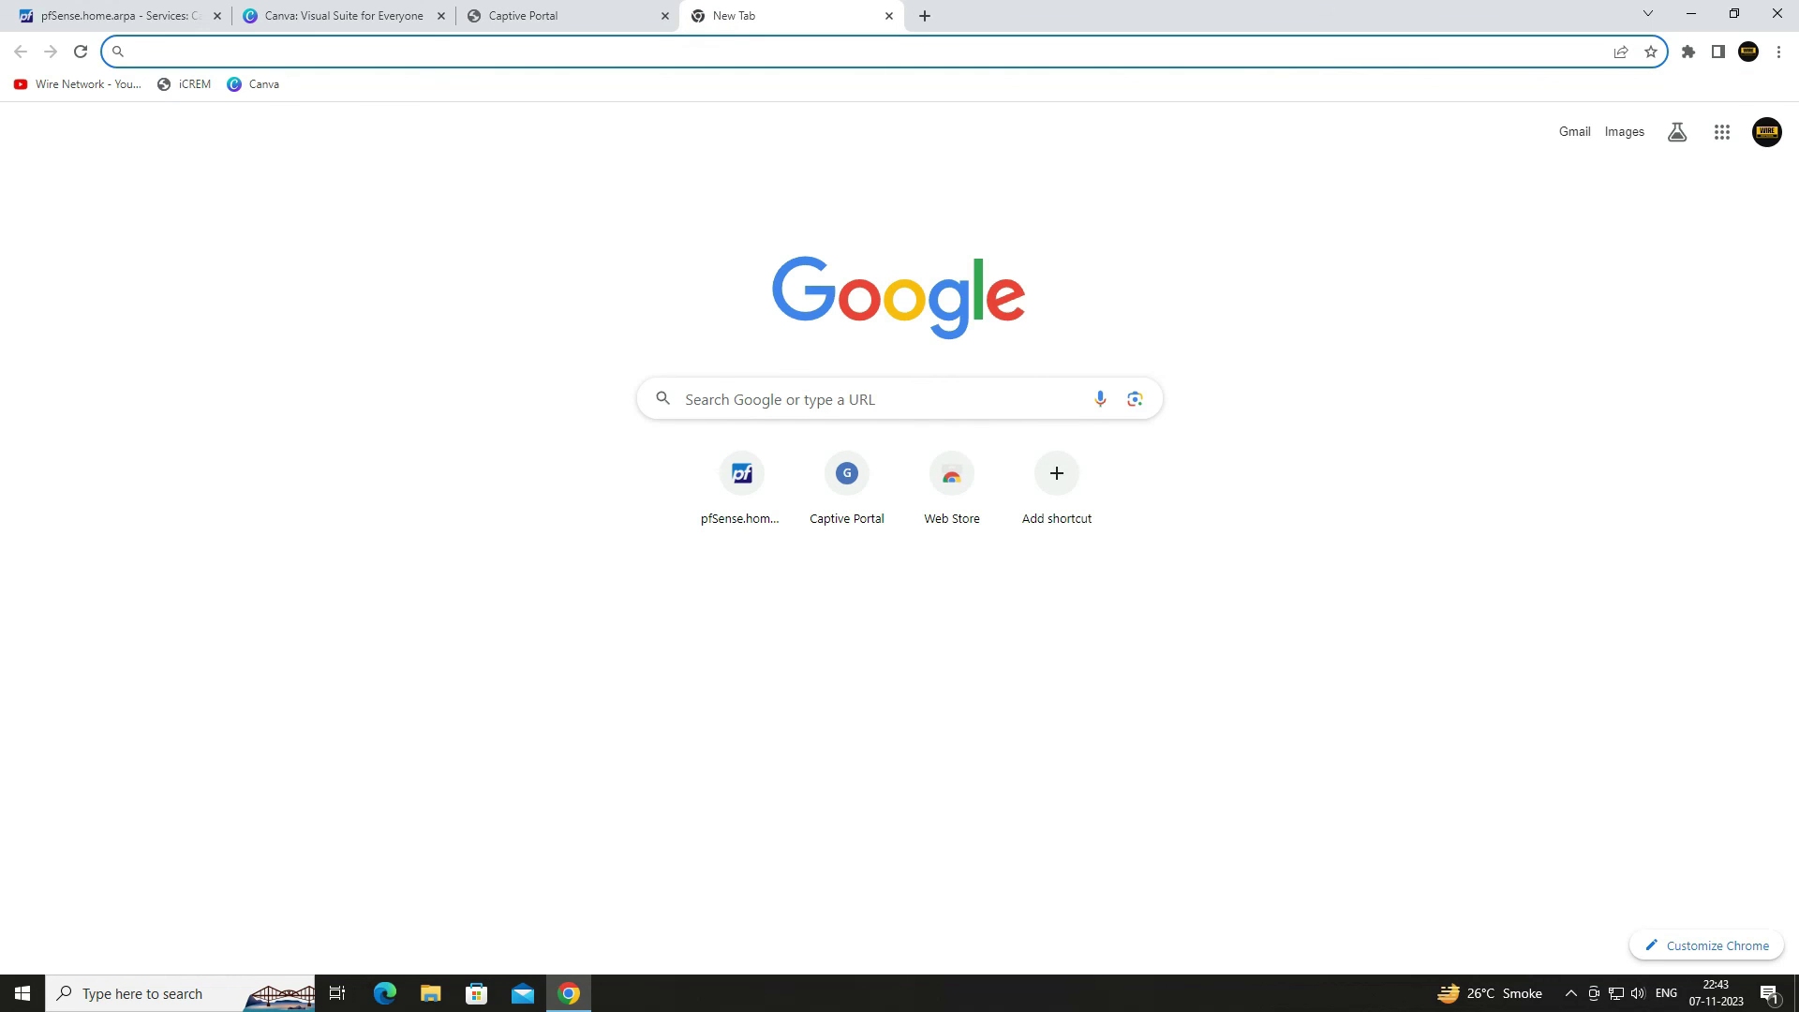
{"action": "left_click", "coordinate": [253, 83]}
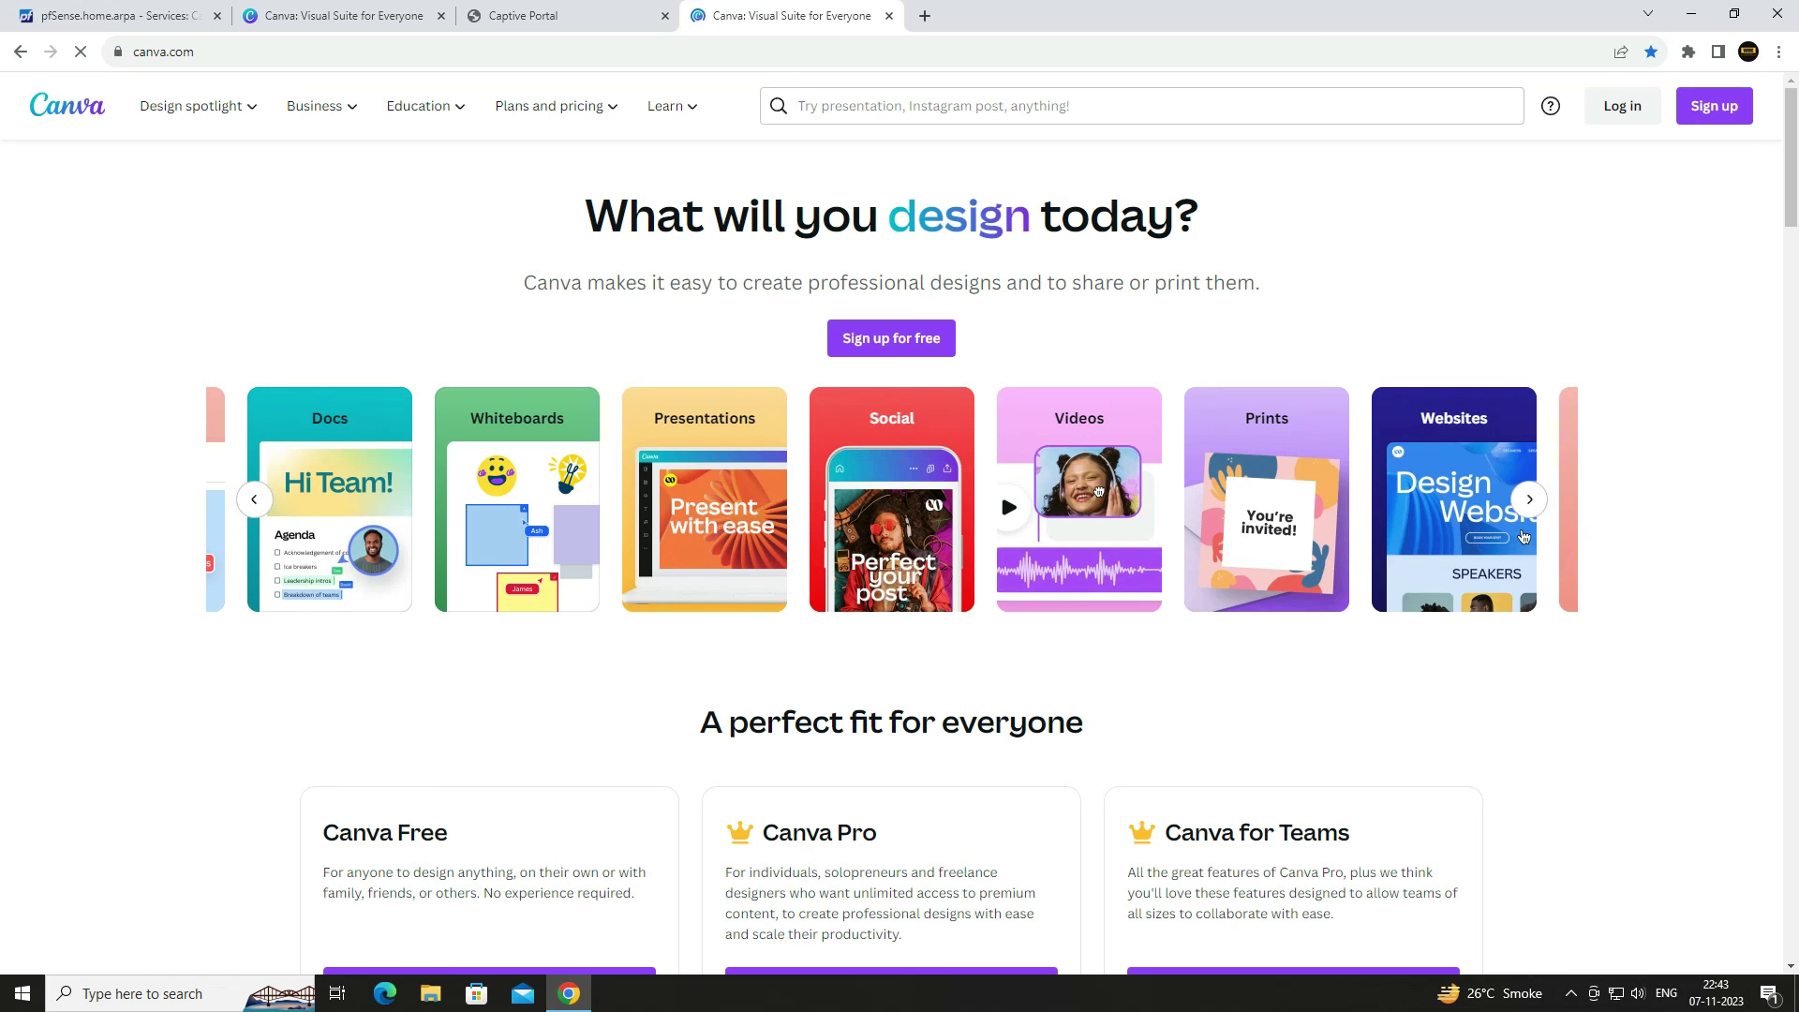
- In another new tab, search for facebook and open the Facebook login page
{"action": "key", "text": "ctrl+t"}
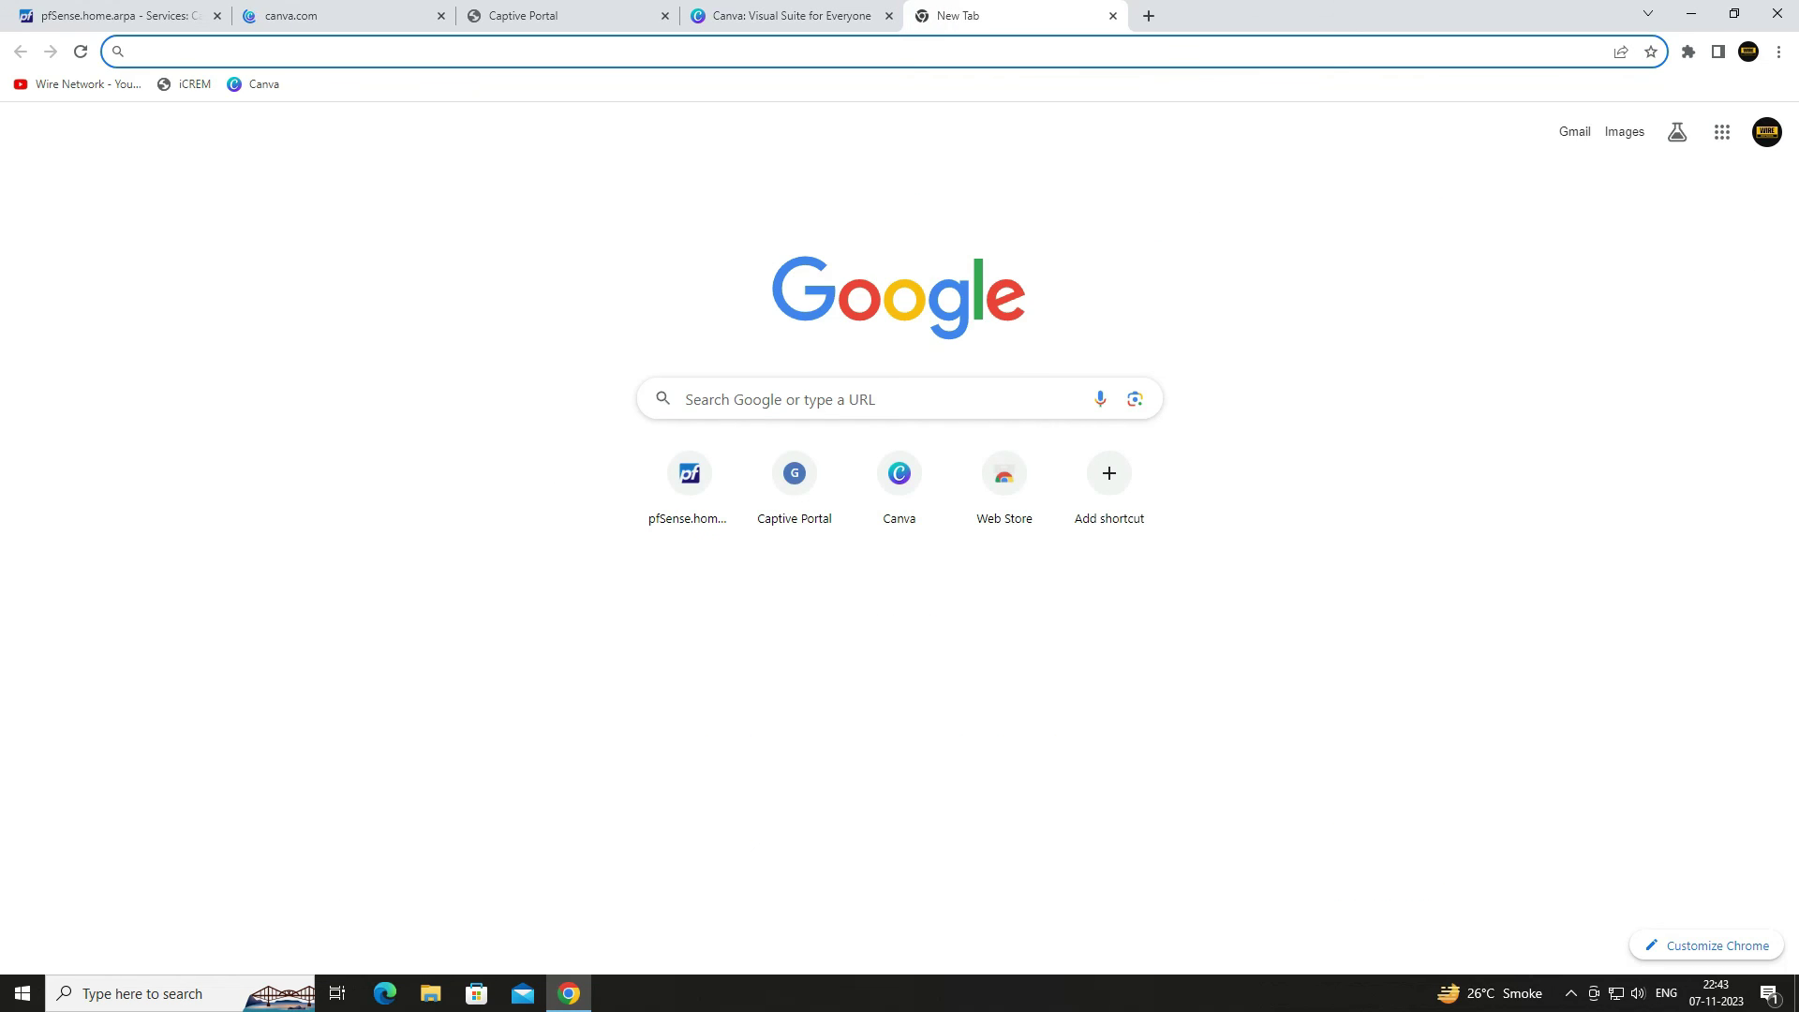
{"action": "type", "text": "face"}
{"action": "key", "text": "Down"}
{"action": "key", "text": "Return"}
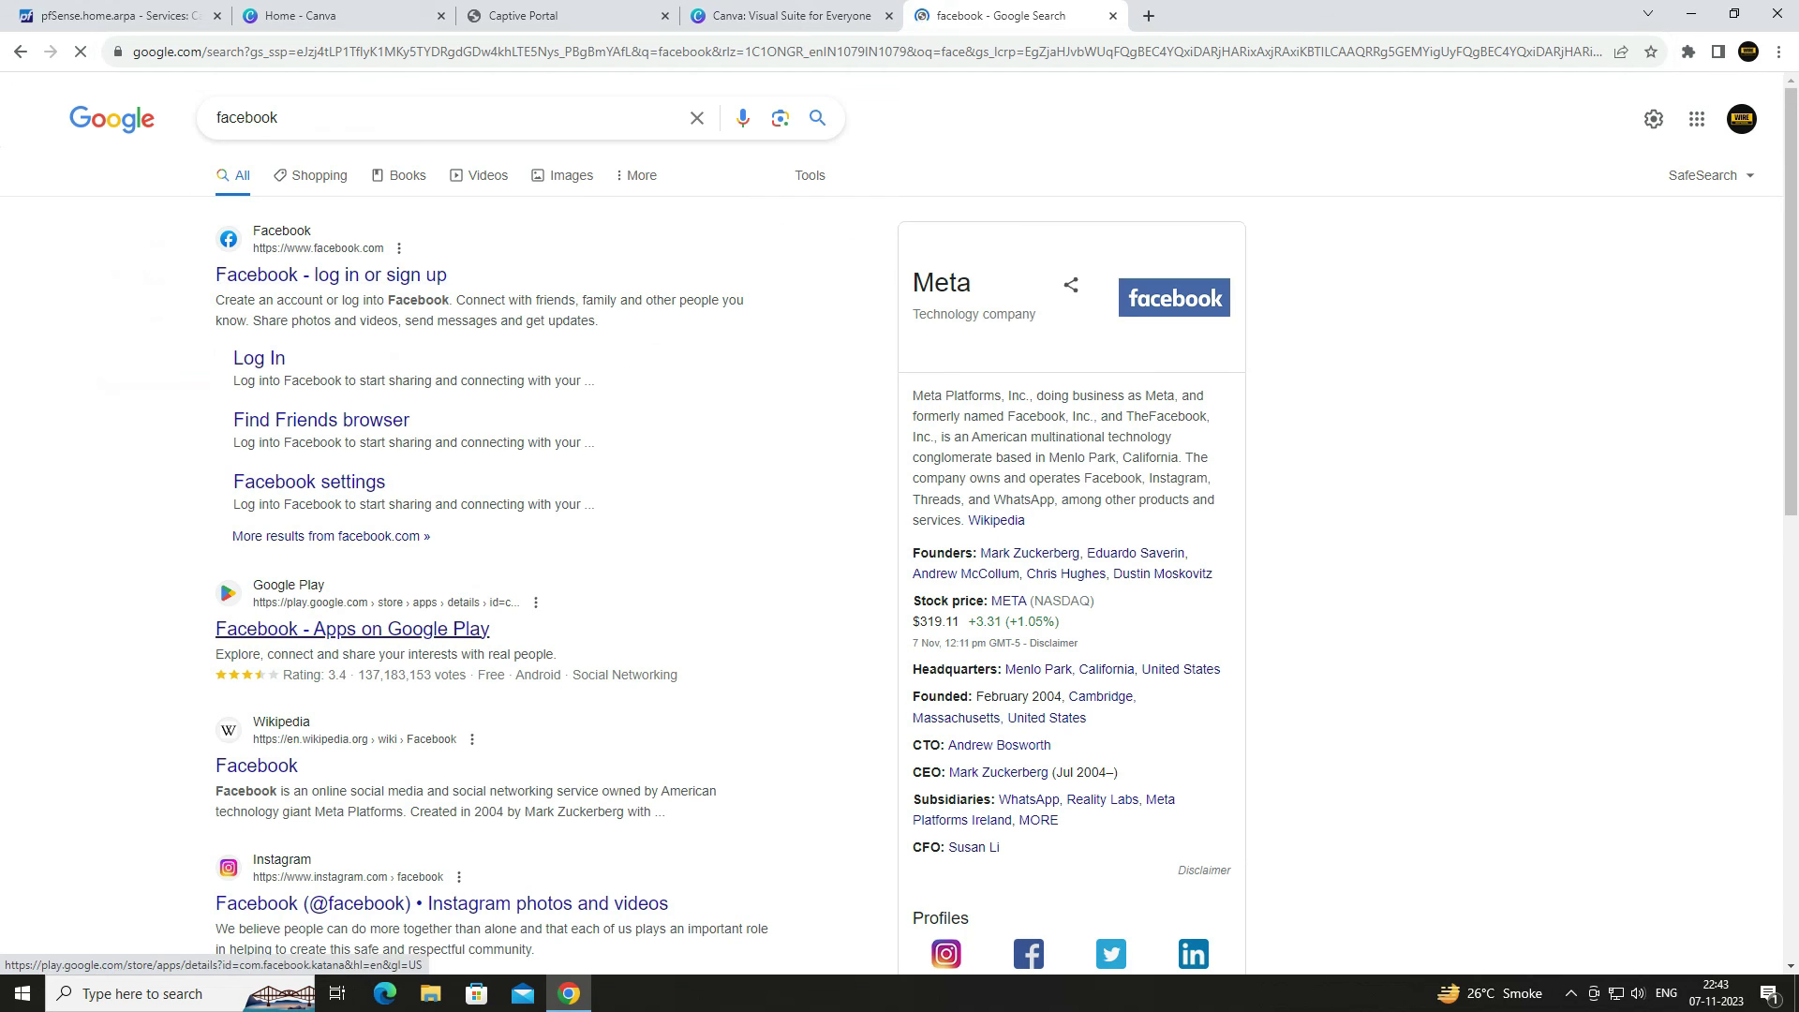
{"action": "left_click", "coordinate": [281, 274]}
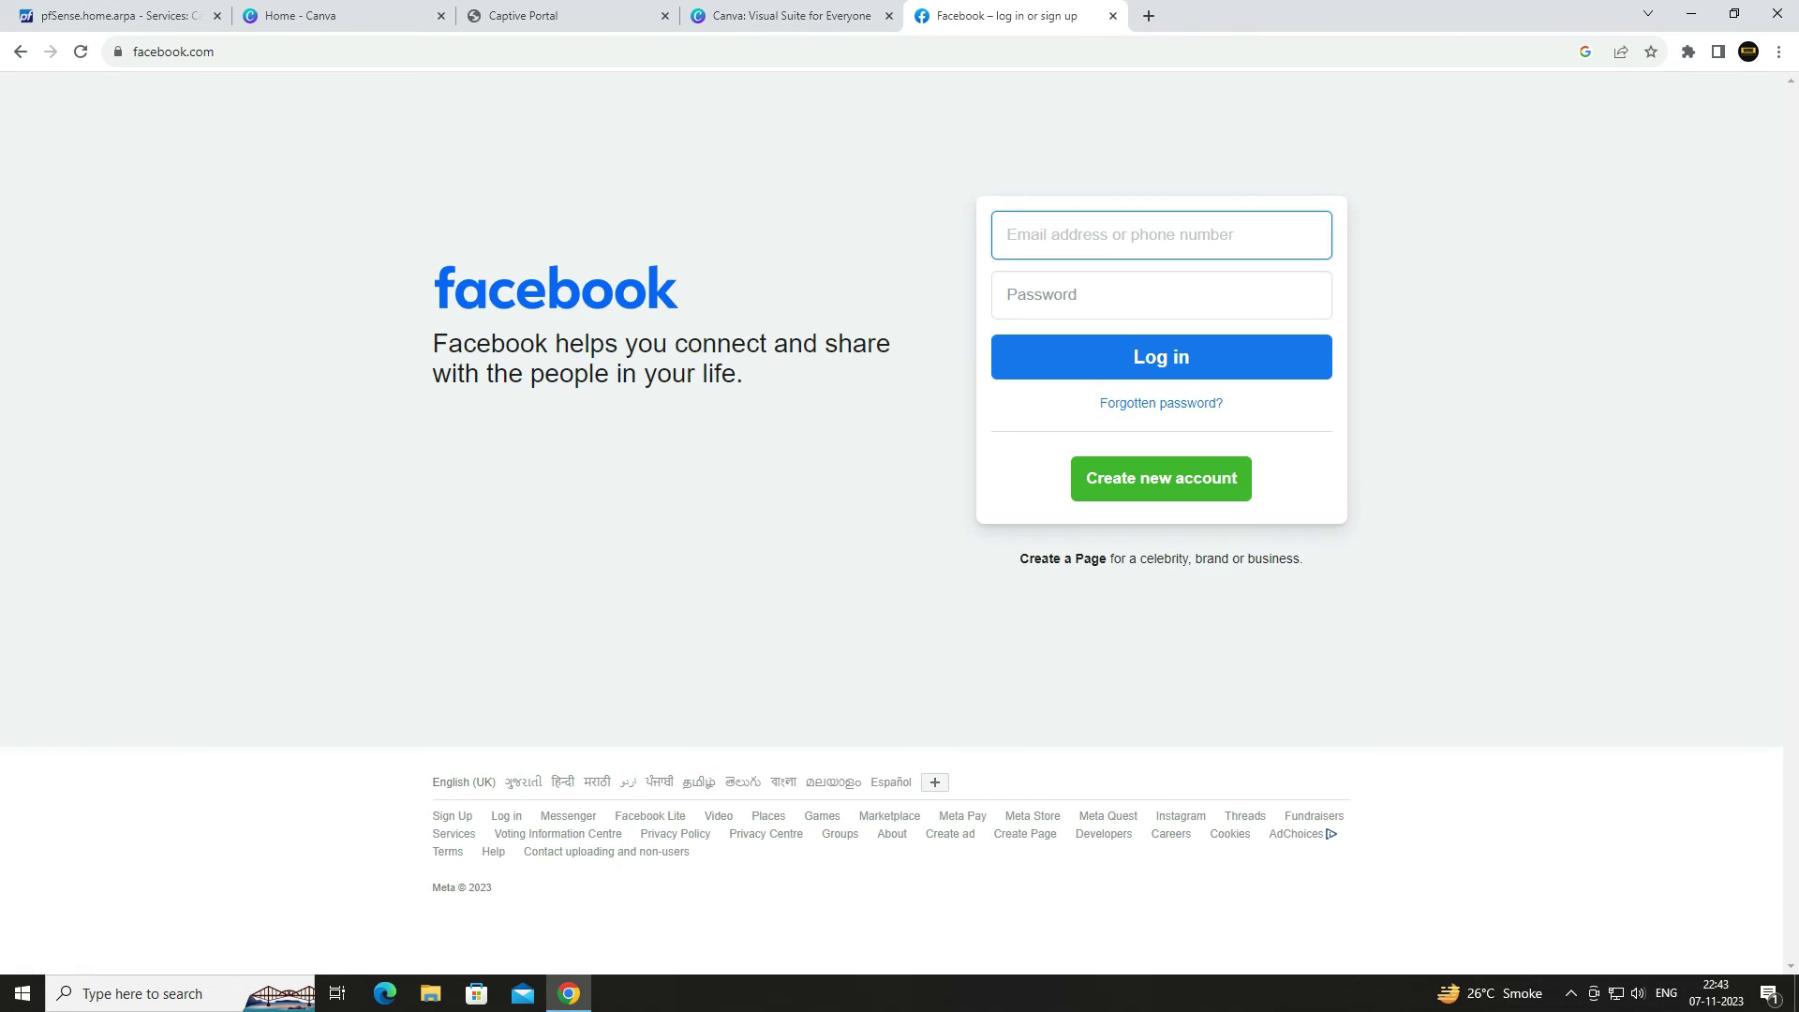